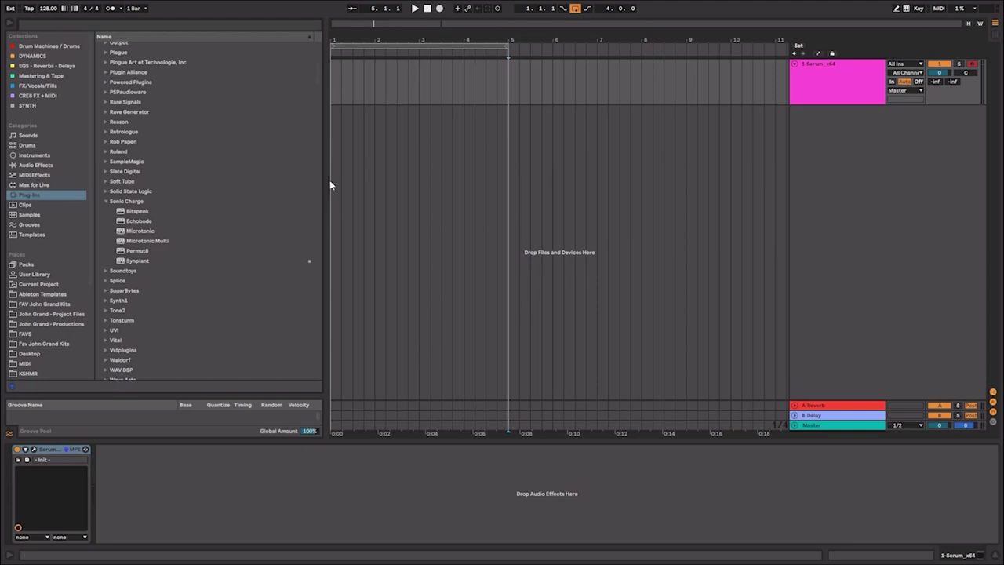
Step: Open Serum's editor and reset the patch with Init Preset
left_click(34, 449)
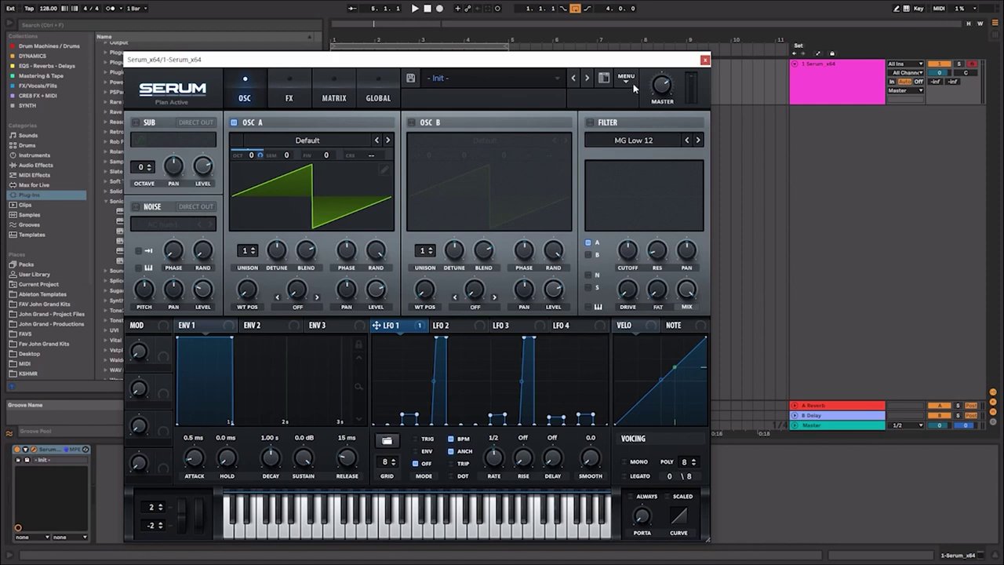
left_click(632, 82)
left_click(663, 144)
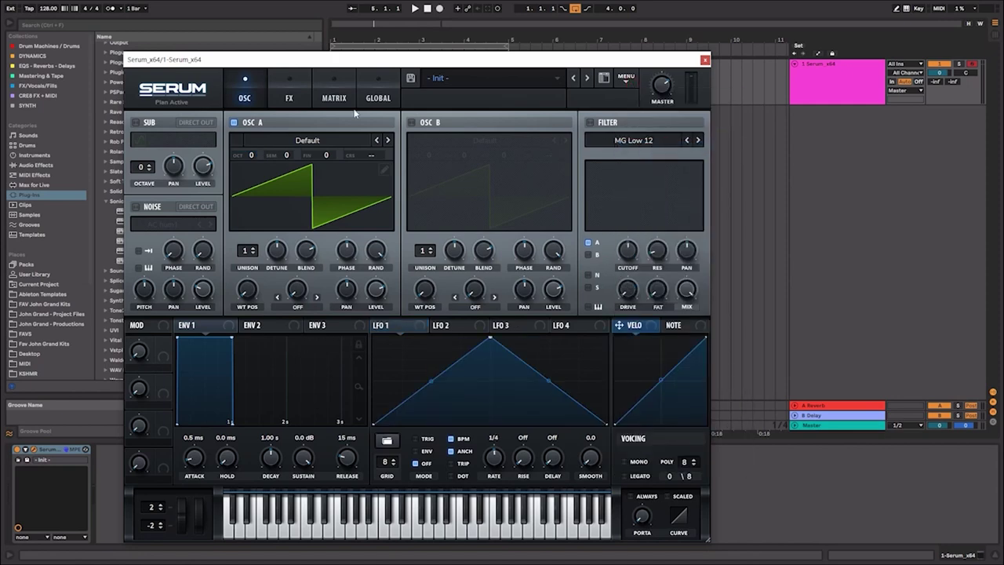
Step: Give LFO 1 a stepped shape from the Harmonic LFO presets
left_click(404, 330)
left_click_drag(491, 339, 399, 361)
left_click(387, 441)
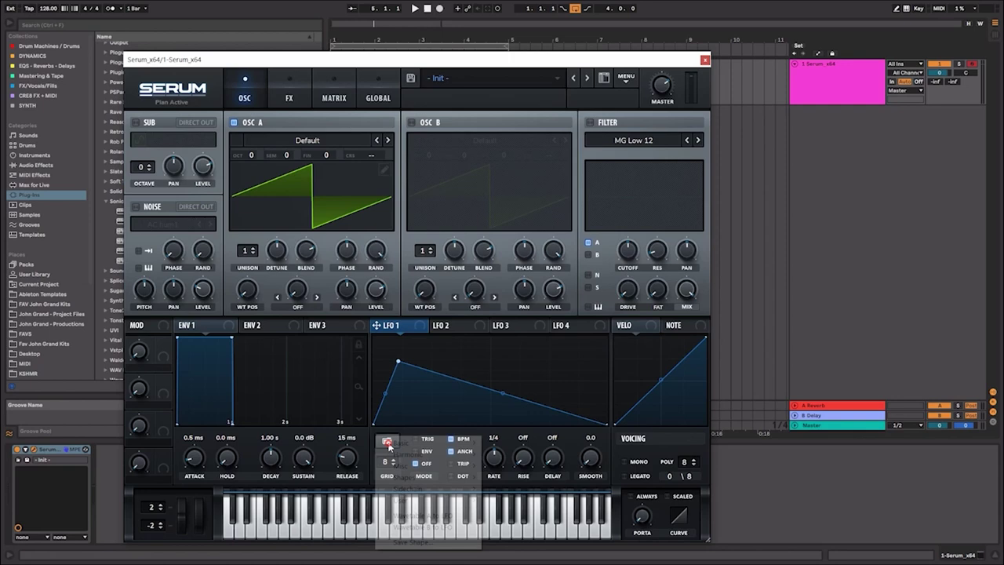
mouse_move(431, 454)
left_click(537, 340)
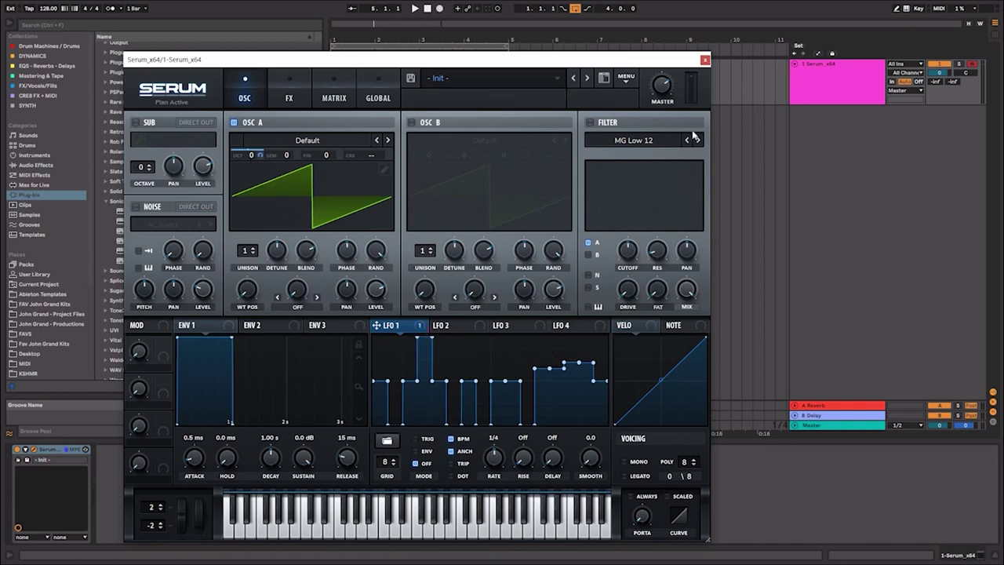
mouse_move(664, 106)
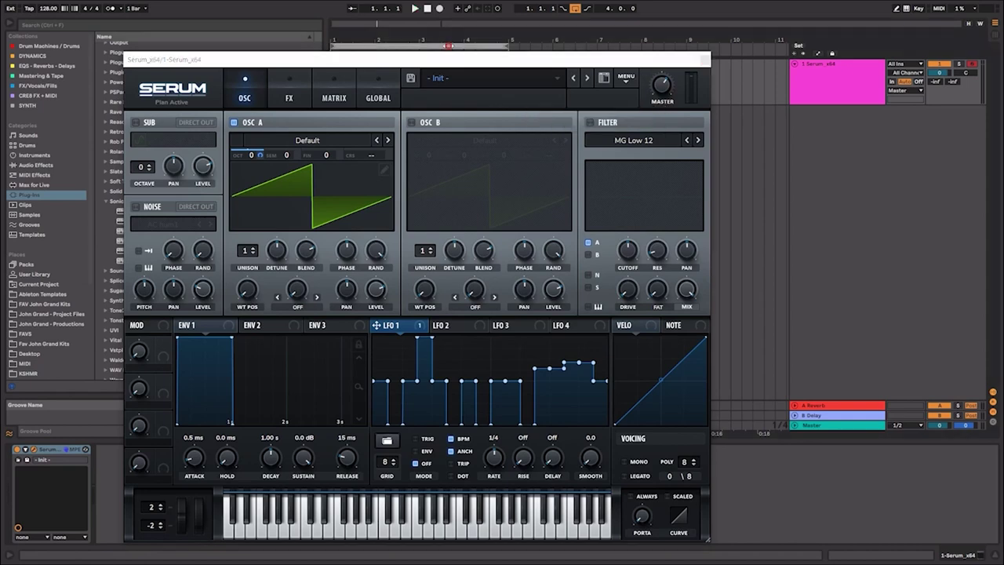
left_click_drag(445, 61, 477, 149)
Step: Create a MIDI clip over bars 1–5 with a held C3 note and play it
left_click(340, 79)
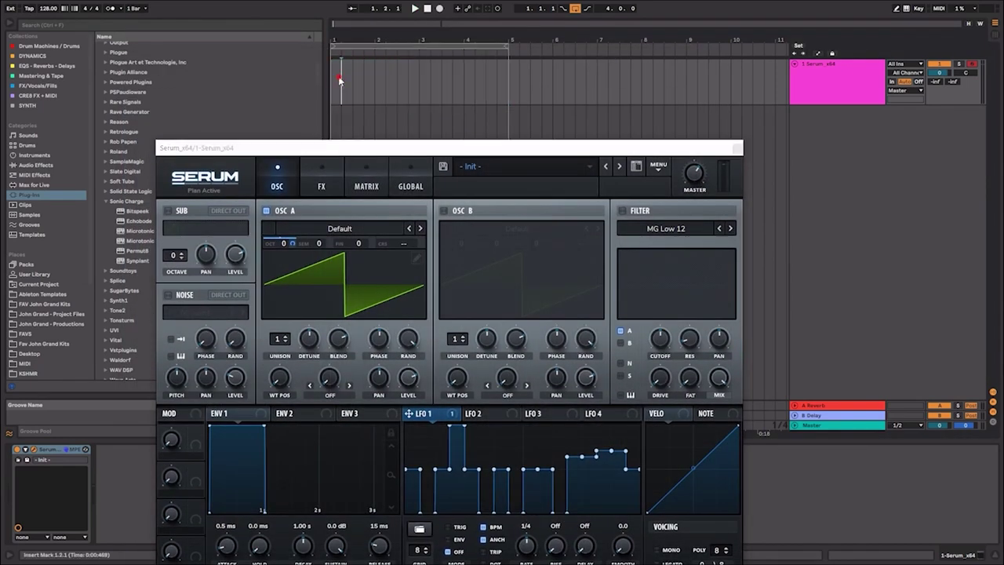
left_click_drag(334, 75, 509, 77)
key("ctrl+shift+m")
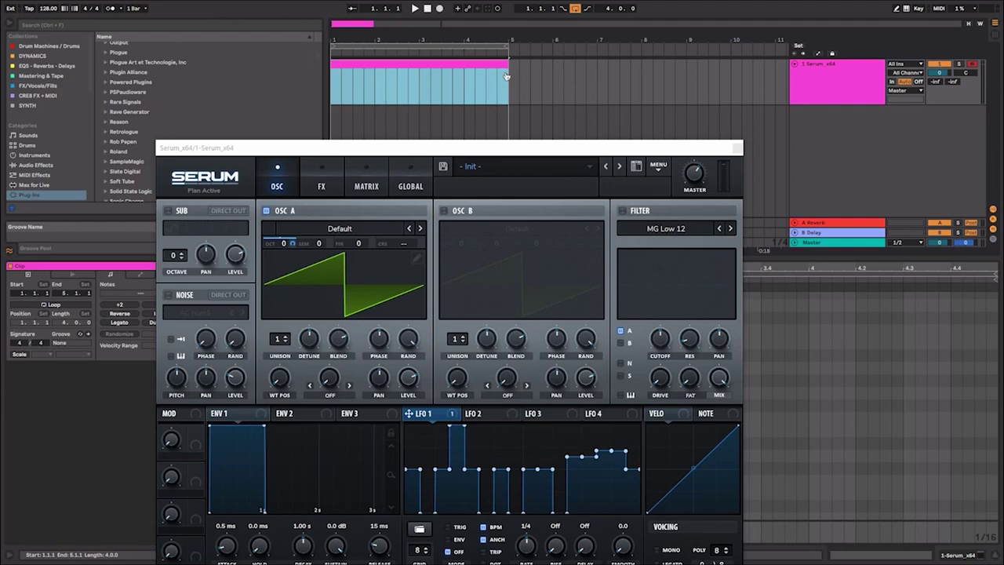
left_click_drag(475, 147, 658, 71)
double_click(243, 480)
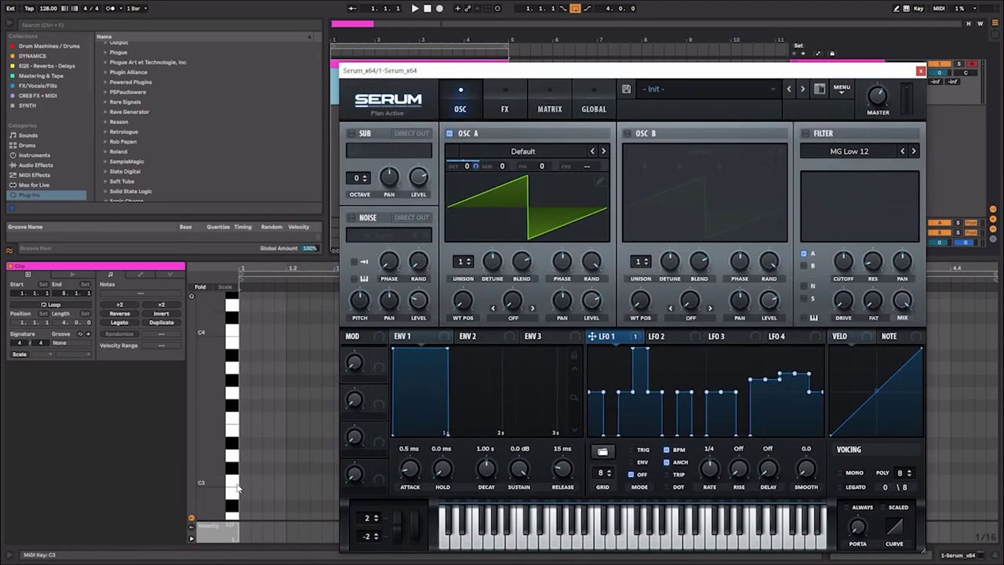
key("space")
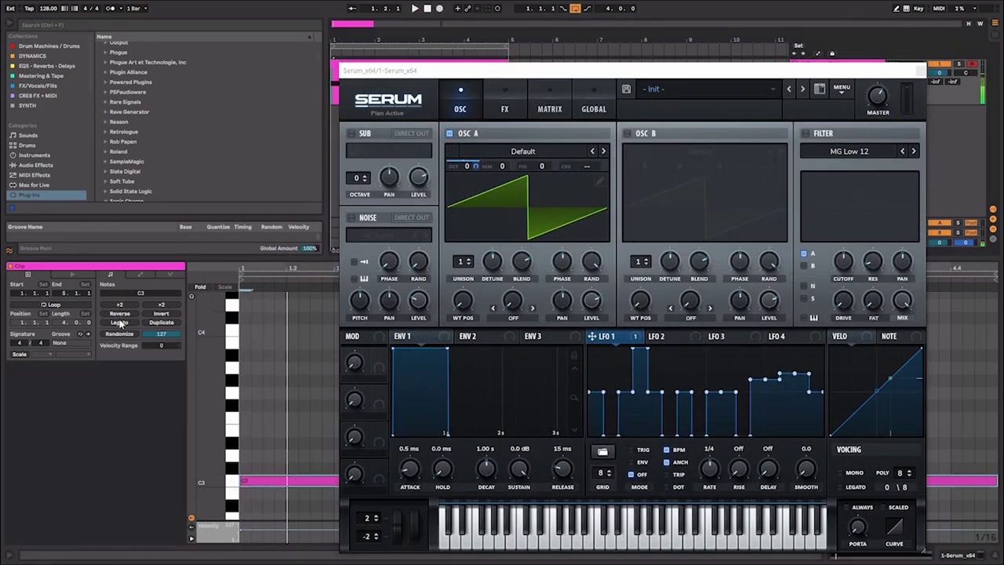
left_click_drag(536, 70, 374, 59)
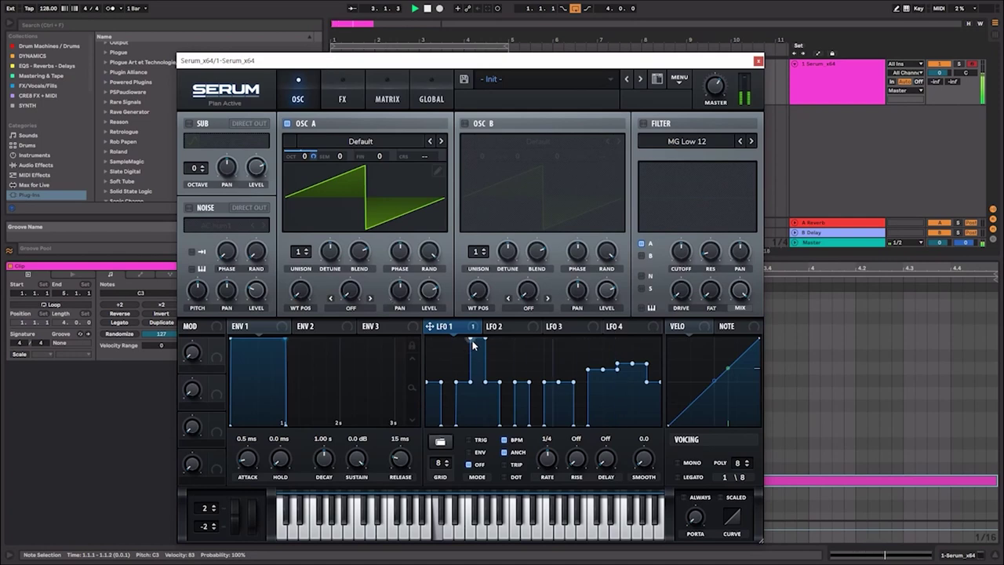
Step: Load a gated Harmonic shape into LFO 1 and set its rate to one bar
left_click(440, 441)
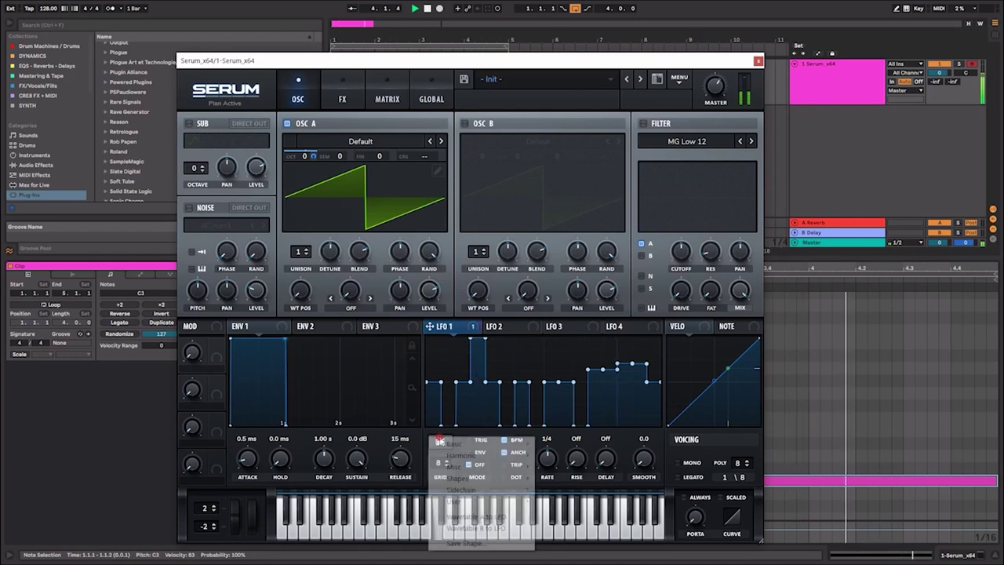
mouse_move(476, 455)
left_click(587, 317)
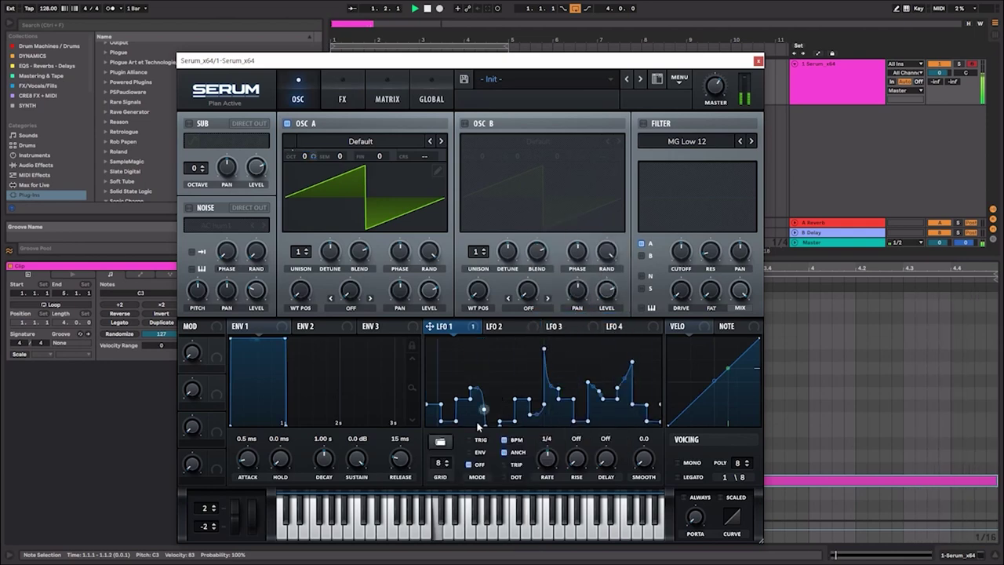
left_click(440, 442)
left_click(568, 328)
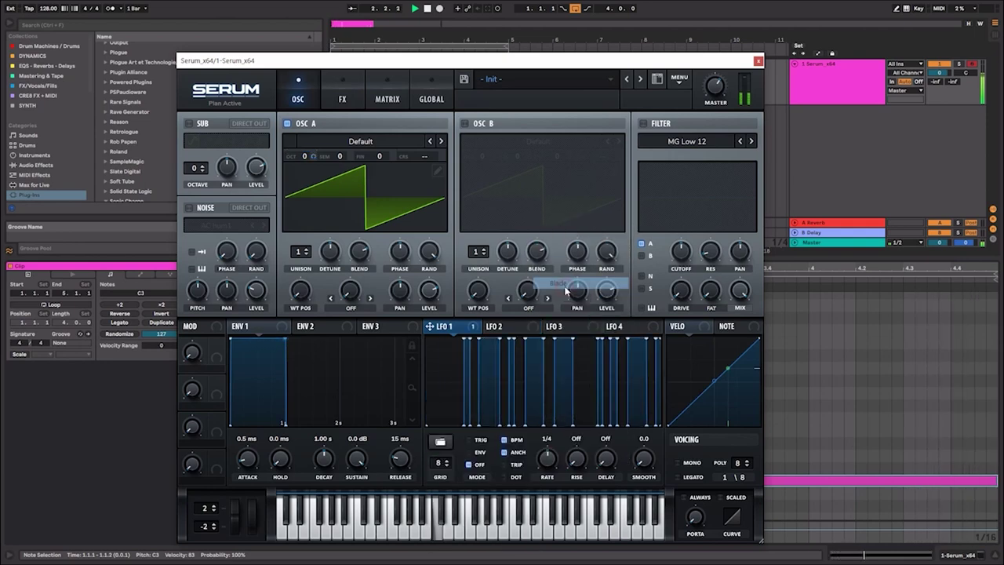
left_click_drag(547, 457, 546, 475)
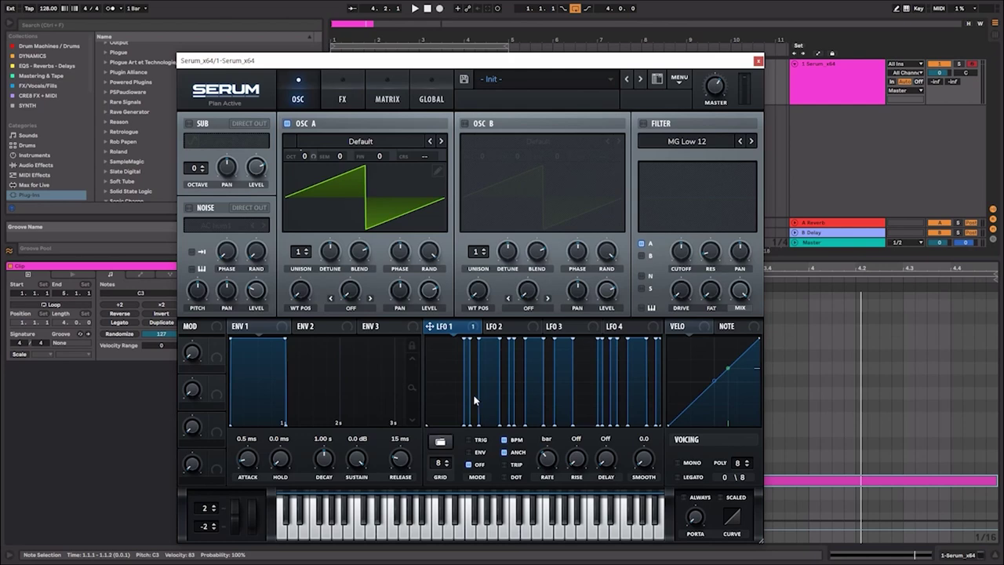
Step: Enlarge the browser area, collapse the Sonic Charge folder and select the Serum clip
left_click_drag(826, 257, 827, 439)
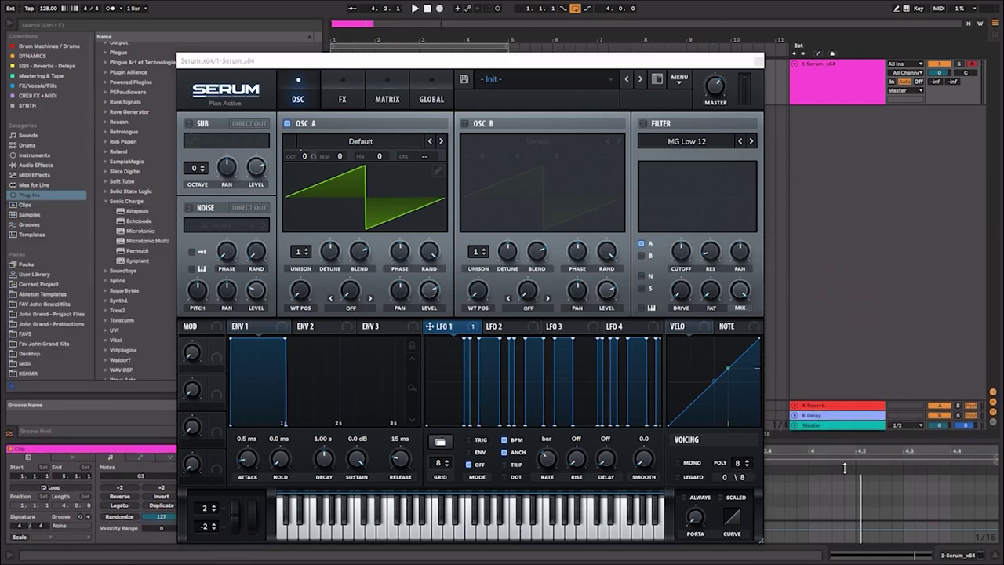
left_click(107, 202)
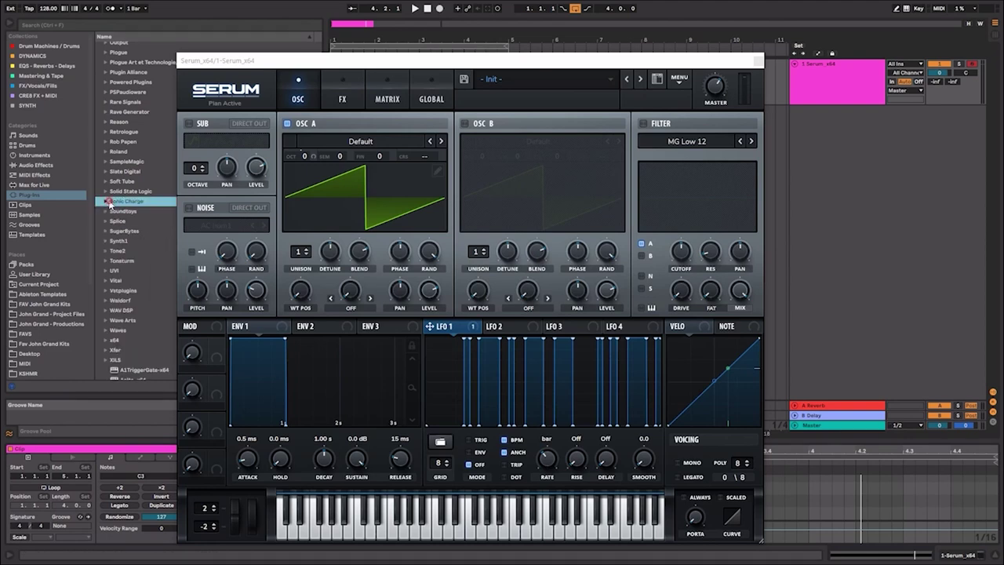
left_click(805, 86)
Step: Close Serum and delete the held C3 note from the clip
left_click(758, 60)
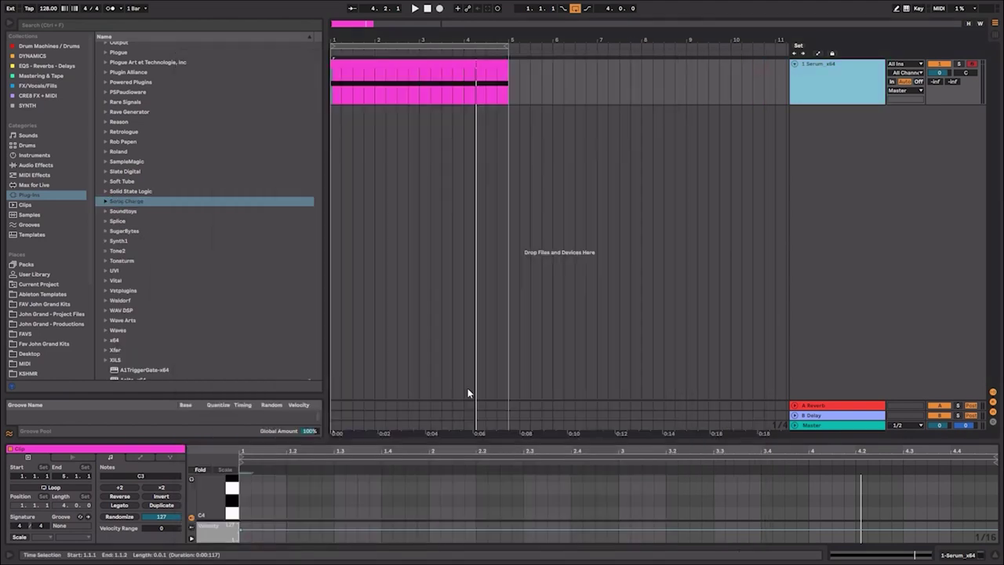
left_click_drag(412, 442, 398, 269)
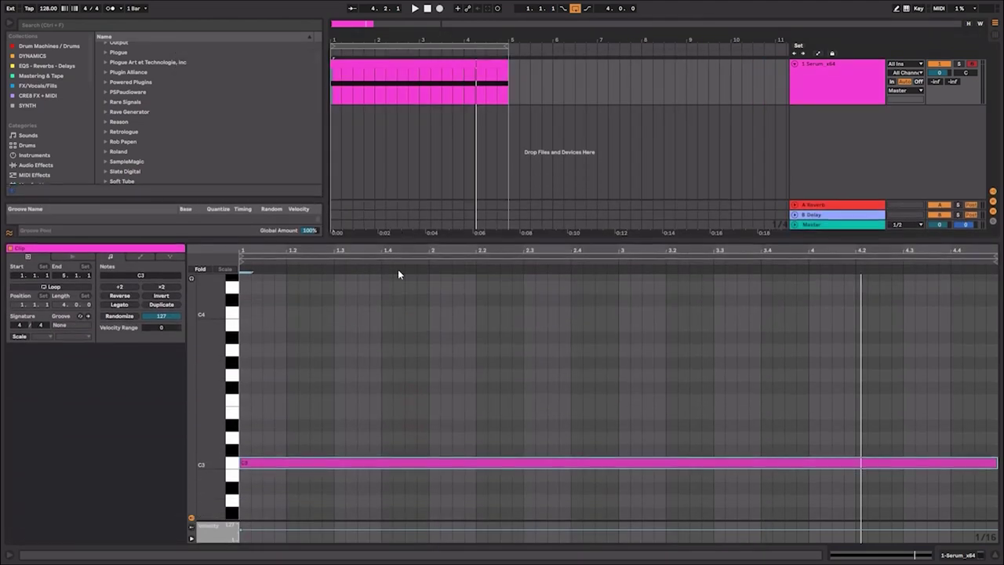
double_click(368, 464)
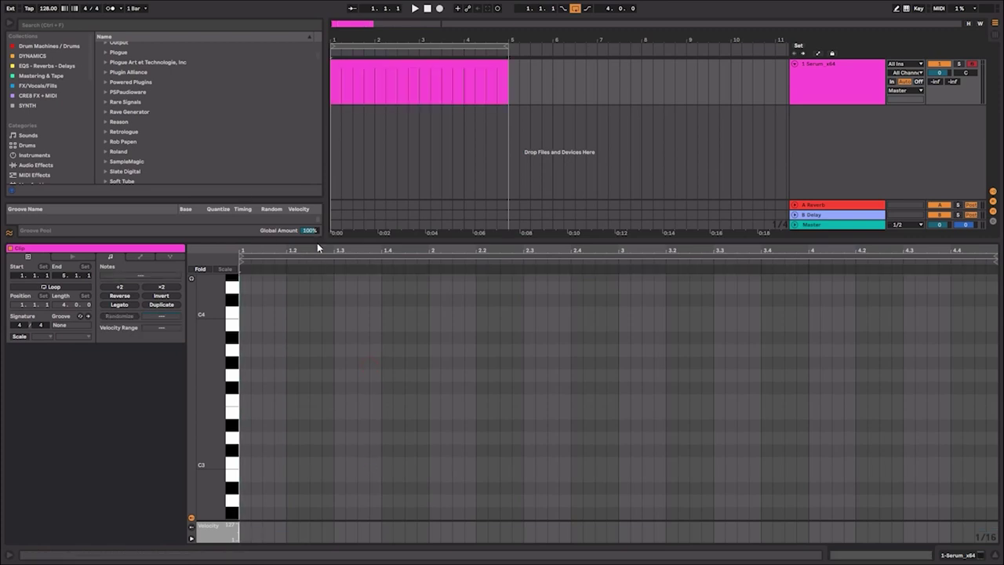
Step: From MIDI > FSS > Dave Parkinson Progressive Essential, drop DPPE - Pad Loop - 023 onto the Serum track
left_click_drag(317, 242, 316, 402)
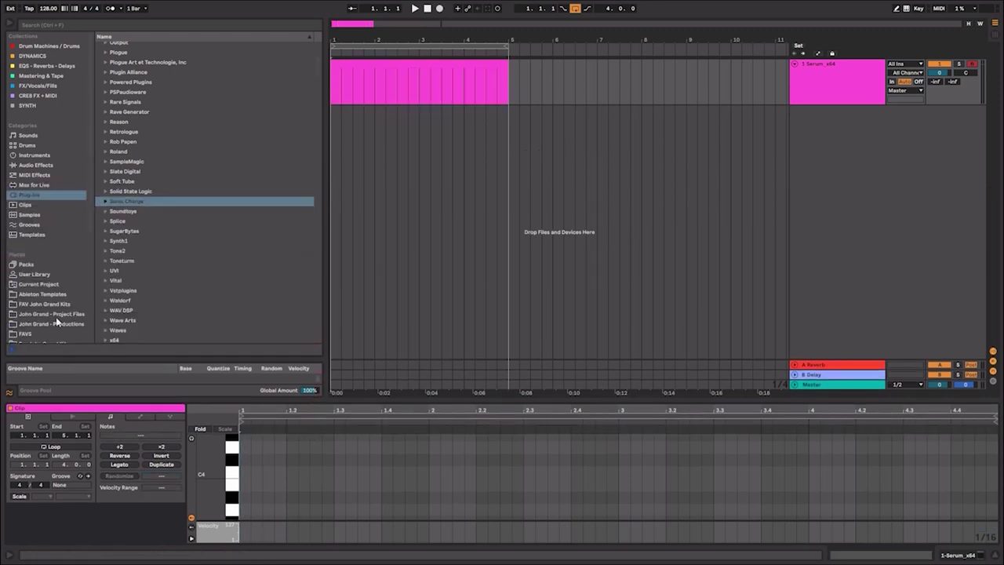
scroll(53, 337, "down", 1)
left_click(52, 343)
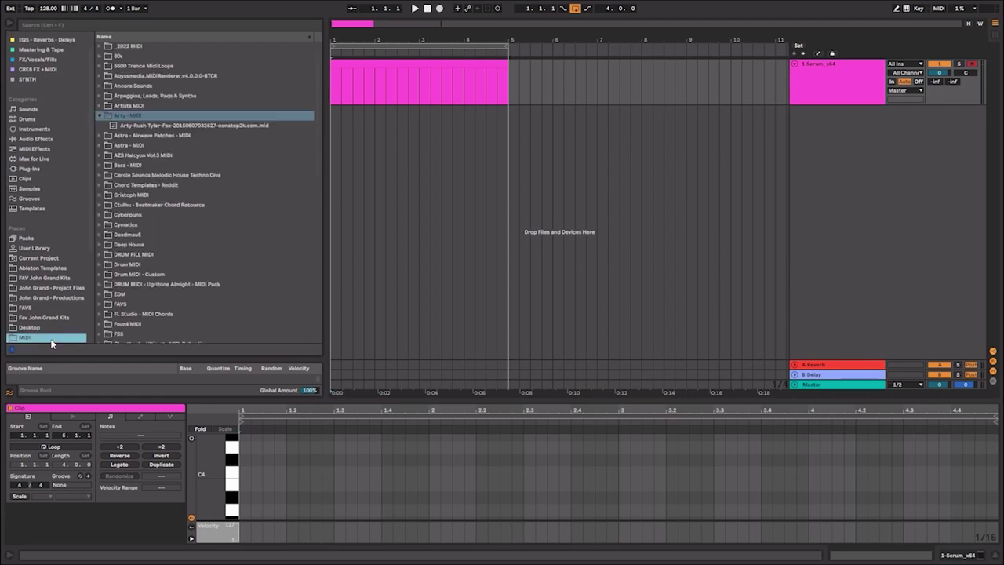
left_click(99, 115)
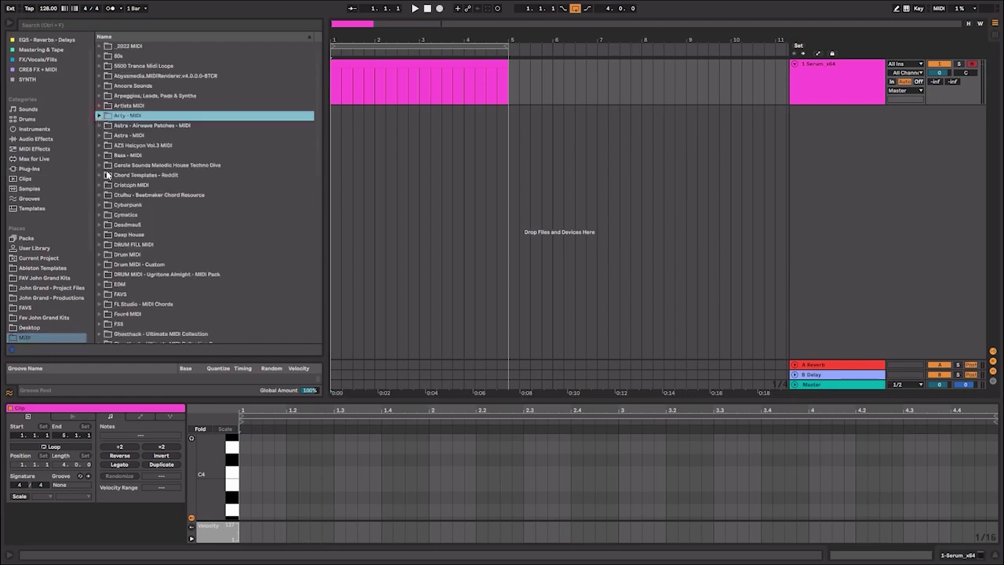
left_click(99, 323)
scroll(172, 224, "down", 5)
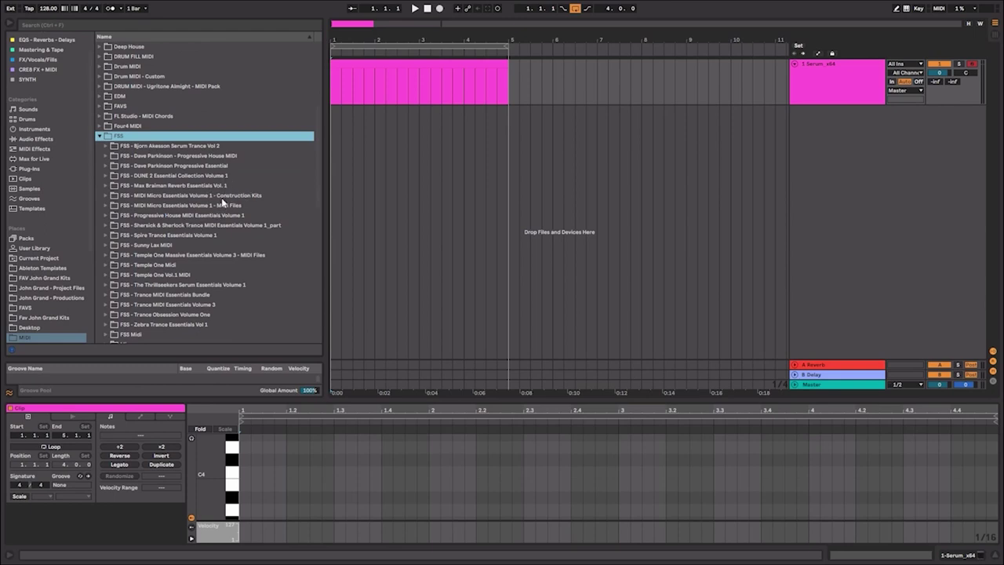
left_click(200, 167)
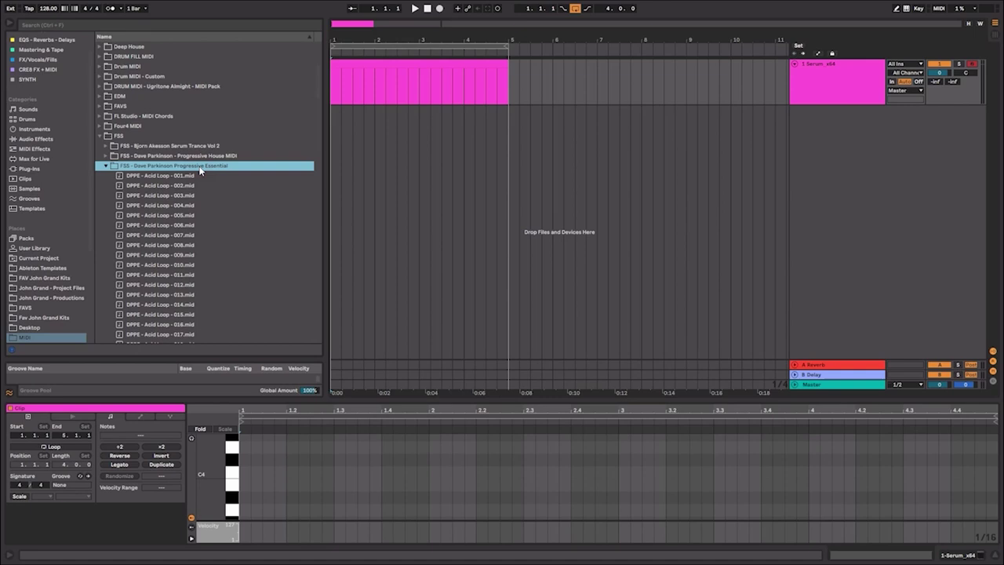
scroll(206, 211, "down", 5)
left_click_drag(316, 79, 316, 170)
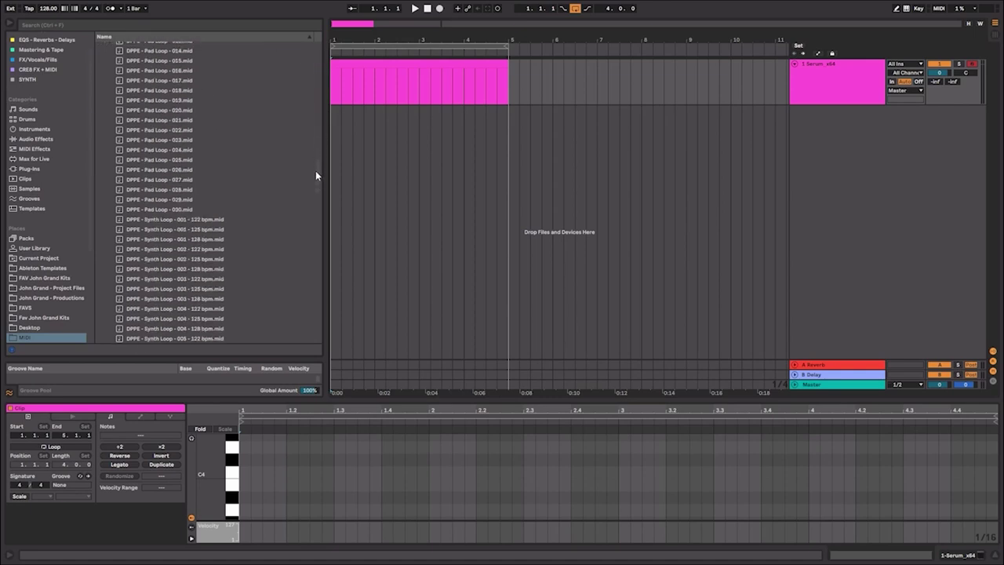
left_click_drag(179, 147, 336, 83)
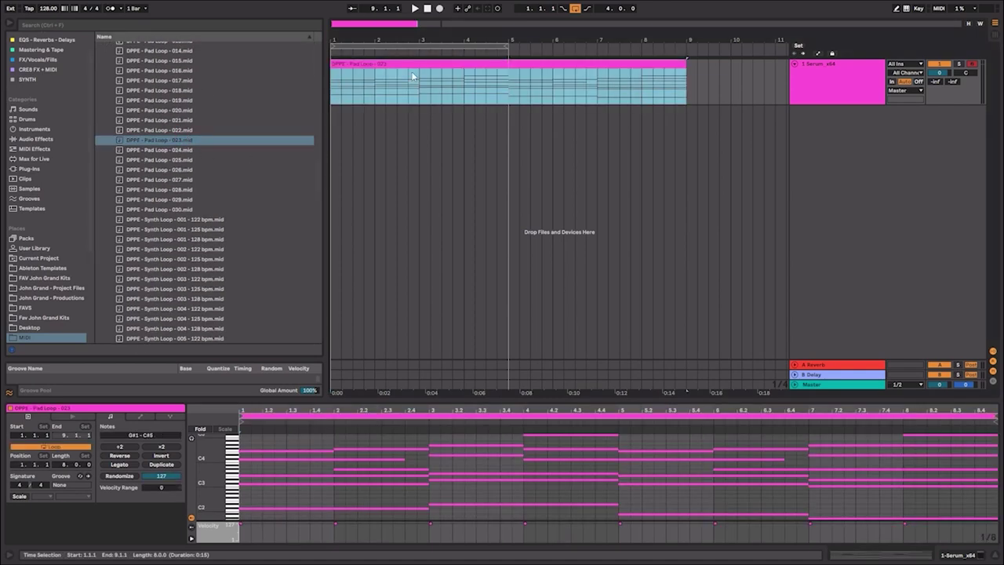
left_click_drag(510, 52, 686, 52)
left_click(817, 90)
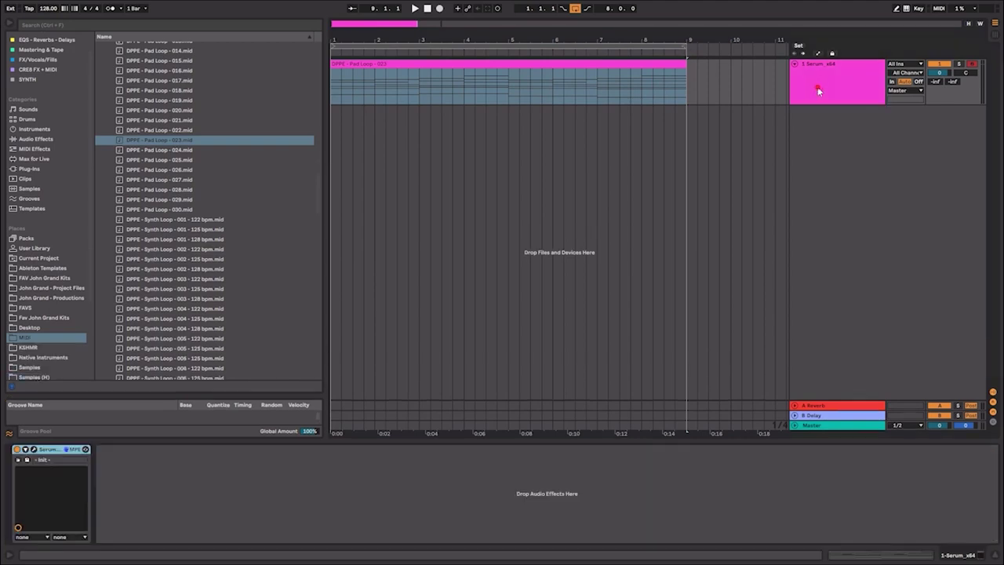
left_click(32, 448)
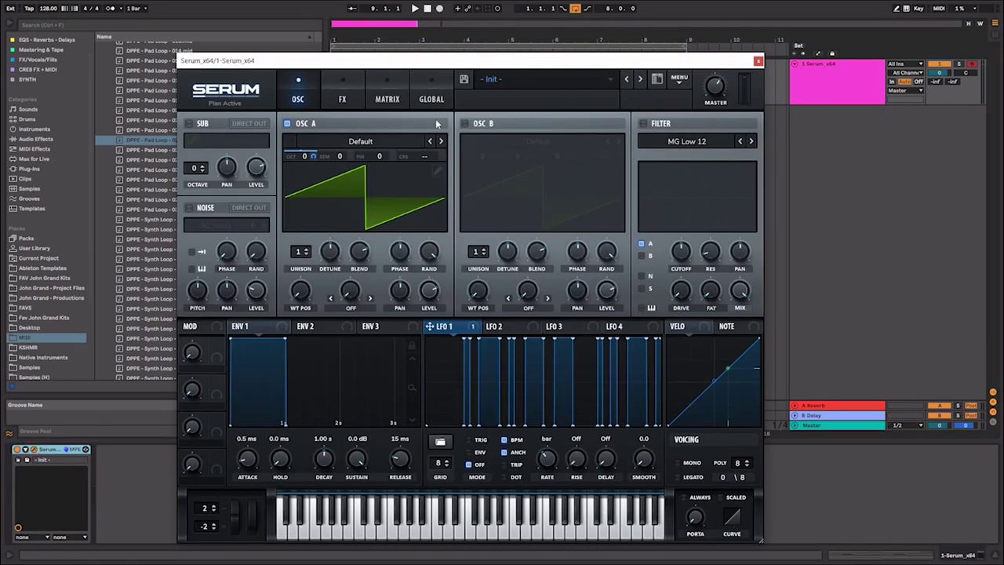
left_click(679, 80)
left_click(711, 148)
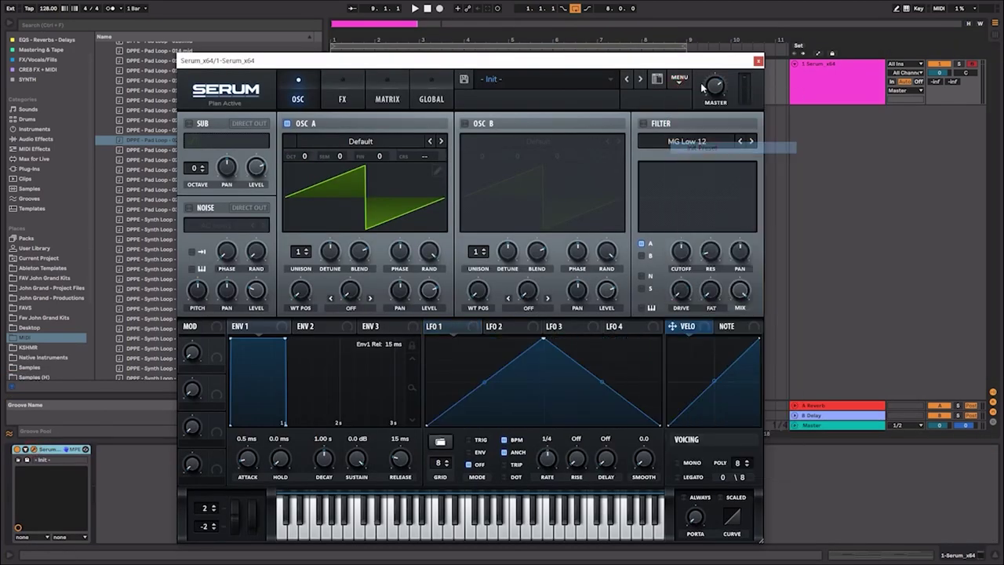
left_click_drag(694, 63, 675, 101)
key("space")
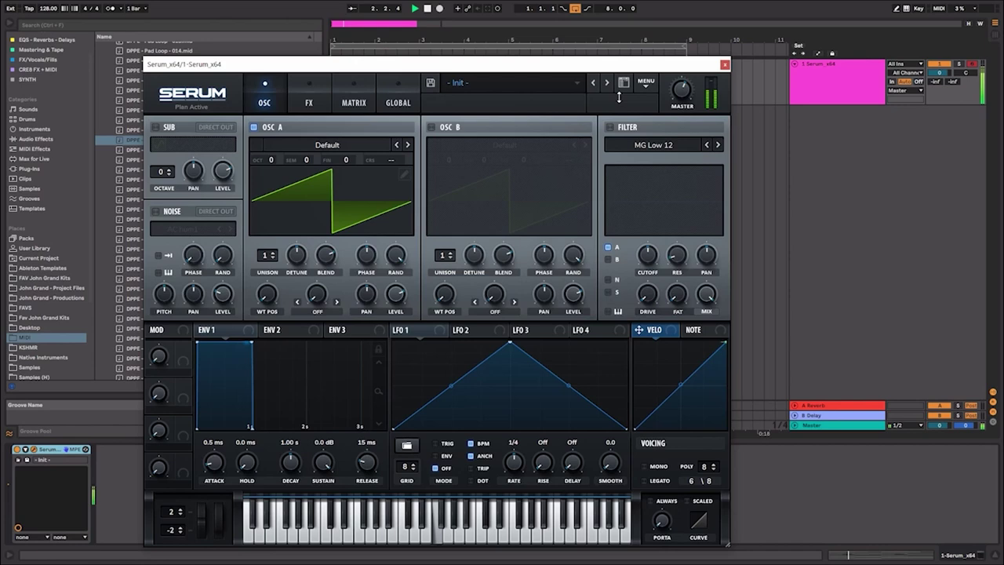
left_click(725, 64)
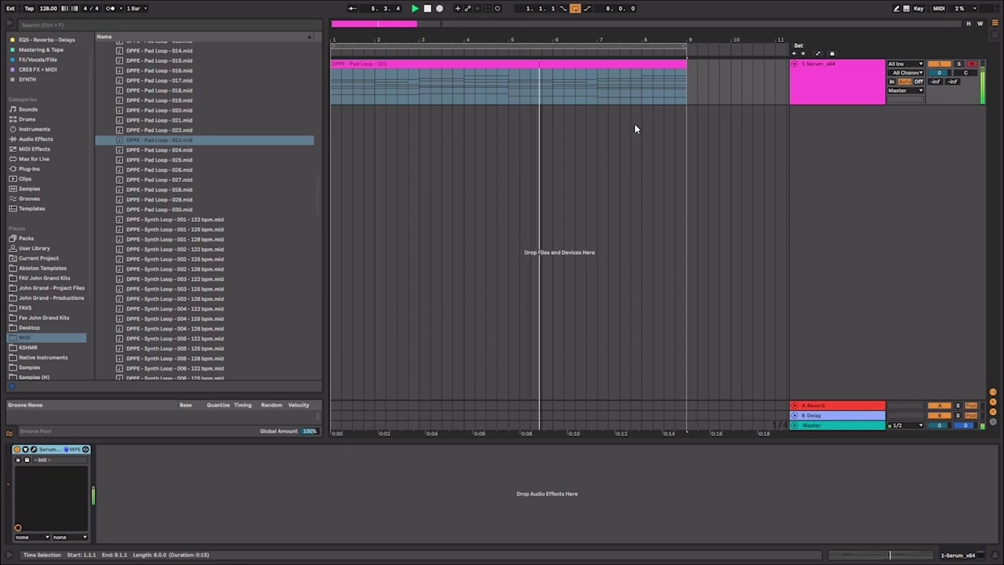
left_click(33, 450)
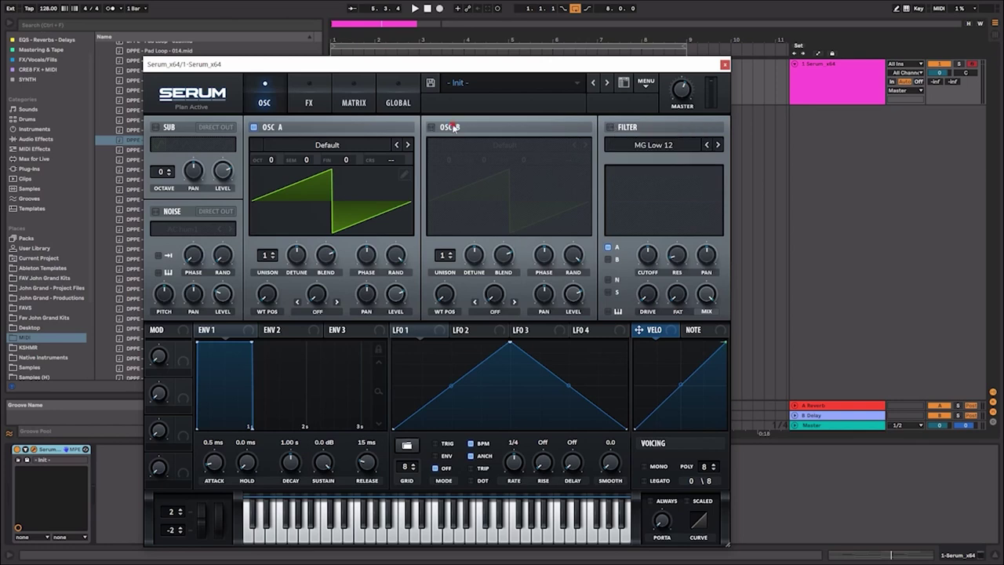
Step: Enable OSC B and the filter, set to MG Low 24 with cutoff near 311 Hz
left_click(431, 126)
left_click(610, 126)
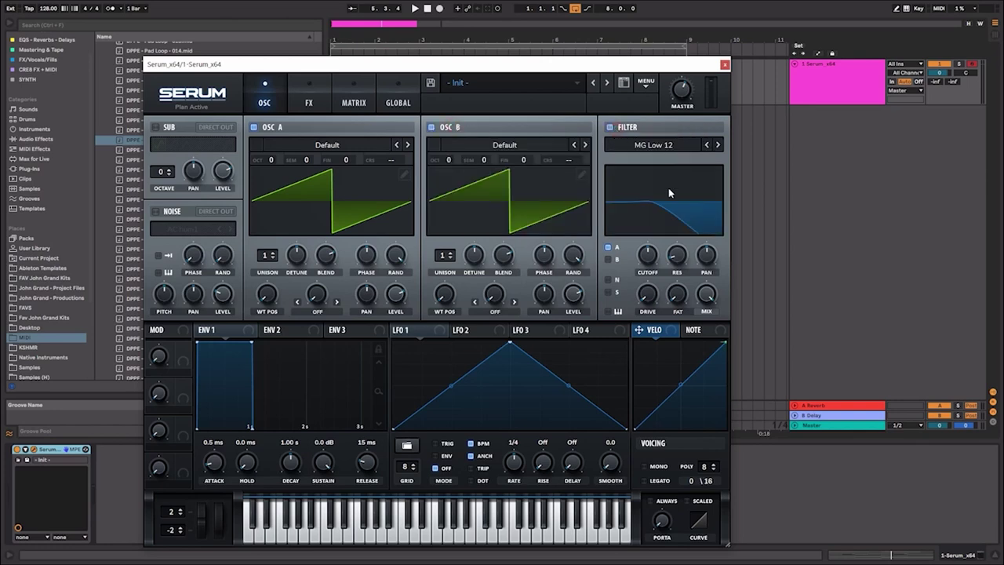
left_click(718, 145)
left_click_drag(648, 262, 648, 265)
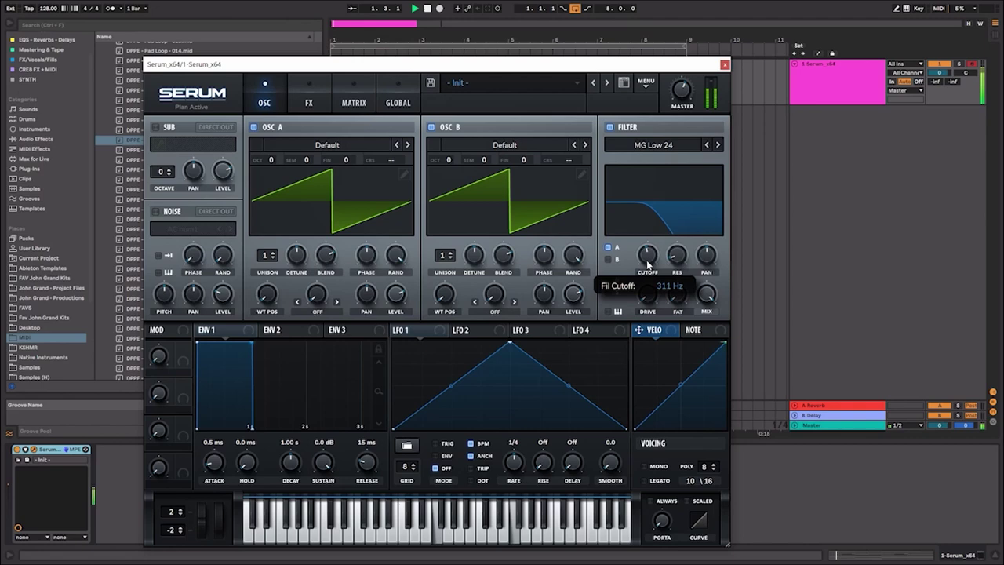
Step: Raise the voice count to 16 and lengthen the amp envelope release to 696 ms
left_click(299, 336)
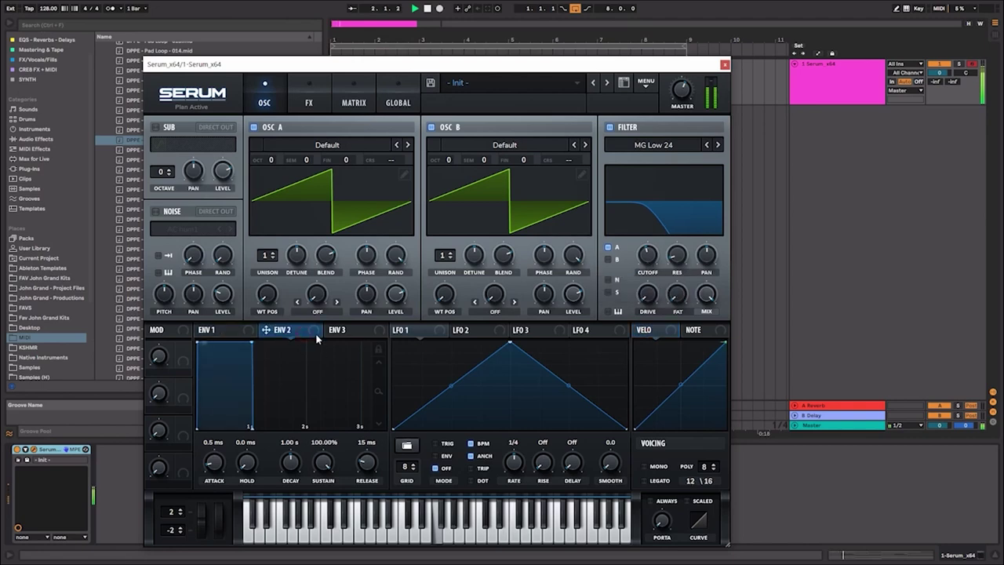
left_click(225, 336)
left_click_drag(198, 343, 220, 343)
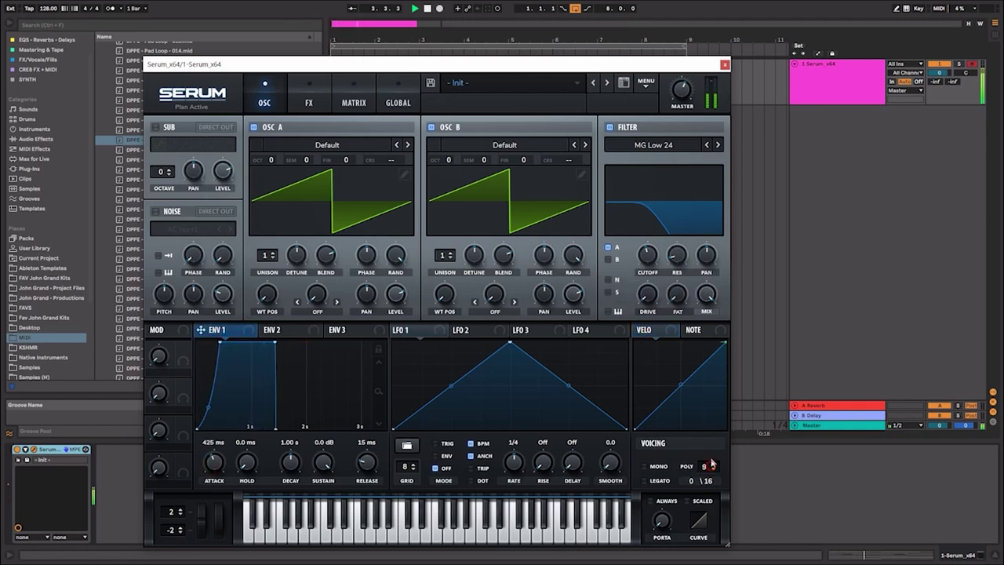
left_click_drag(712, 465, 715, 450)
left_click_drag(375, 468, 376, 437)
left_click_drag(274, 257, 299, 259)
Step: Give the oscillators 5 unison voices, drop OSC A an octave, and set attack to 6.9 ms
left_click_drag(444, 256, 480, 273)
left_click_drag(270, 160, 271, 182)
left_click(309, 103)
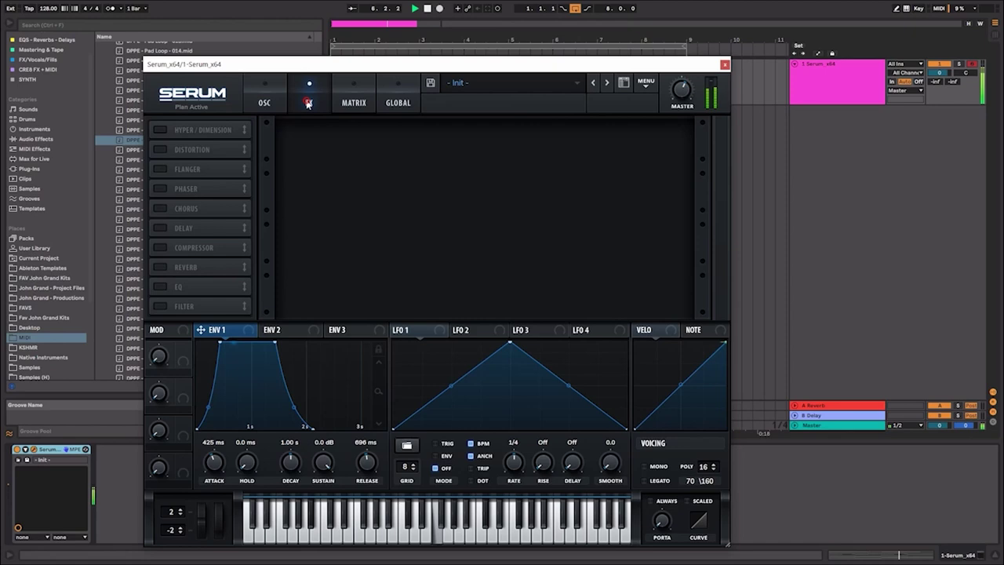
left_click(264, 102)
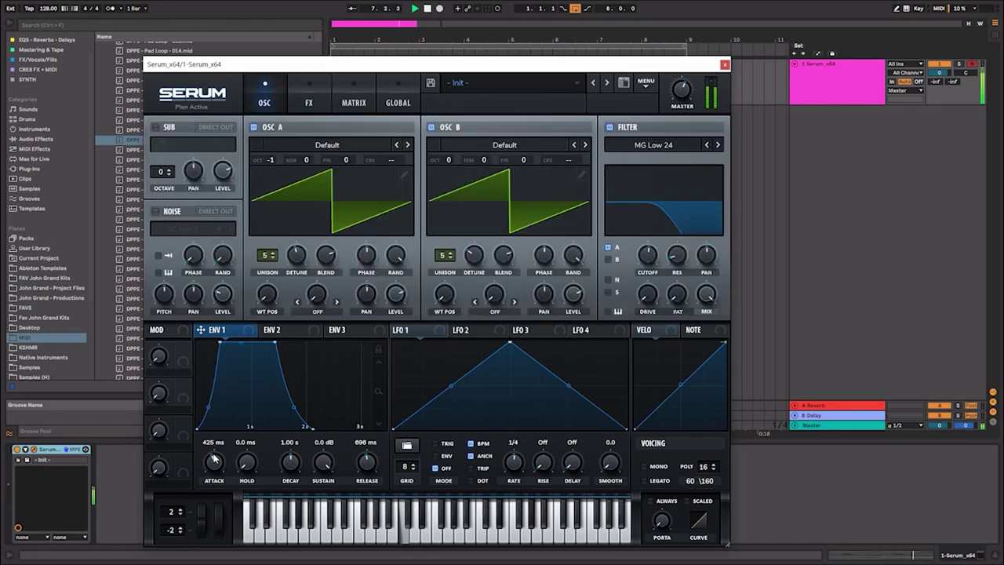
left_click_drag(213, 460, 233, 479)
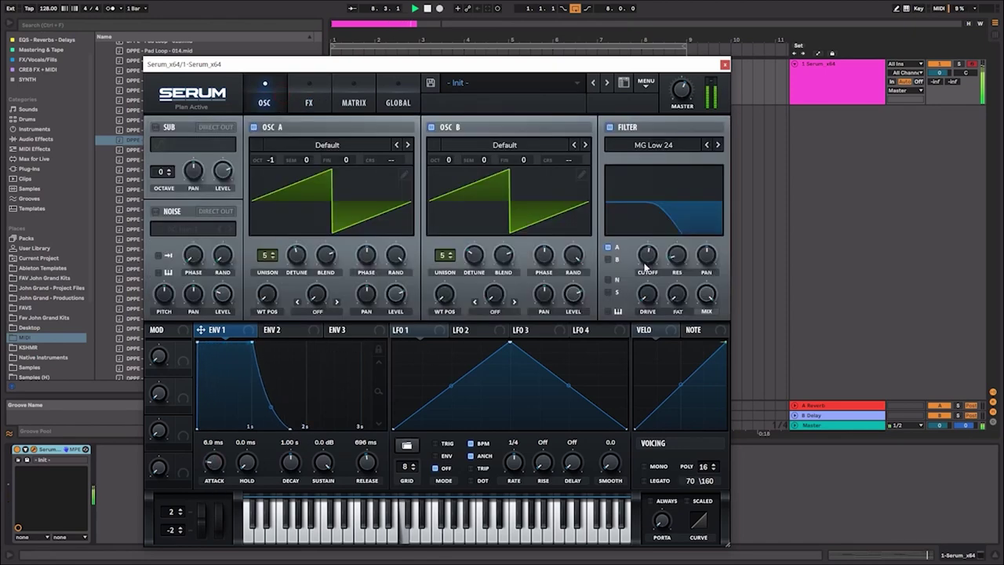
Step: Load an Arpeggiator from MIDI Effects onto the Serum track
left_click(725, 66)
left_click(846, 78)
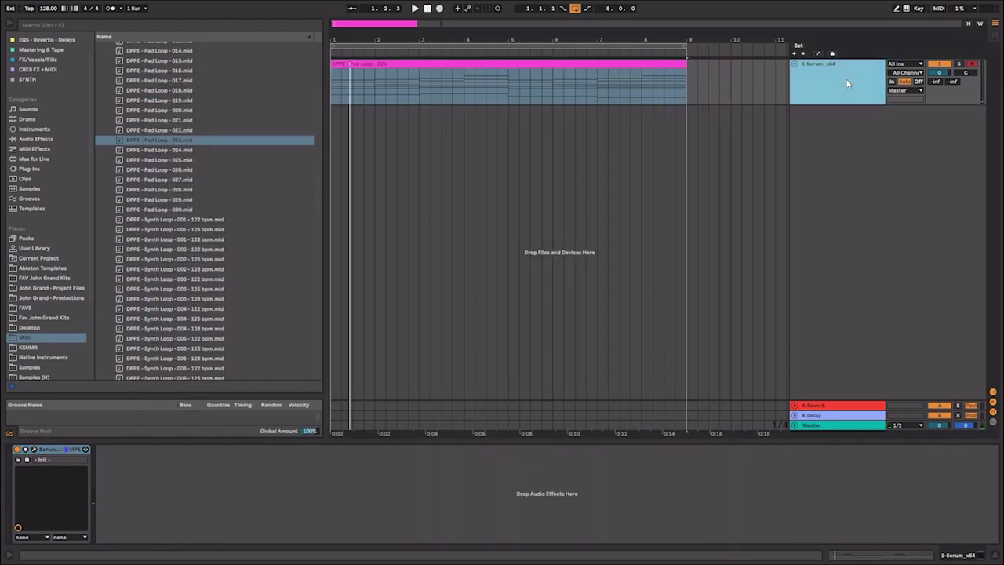
left_click(62, 150)
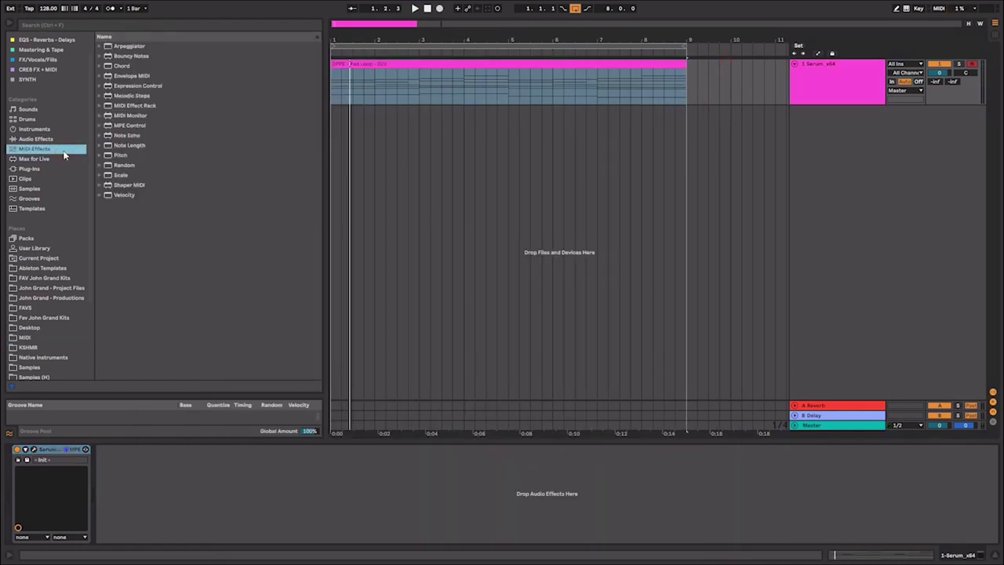
double_click(115, 47)
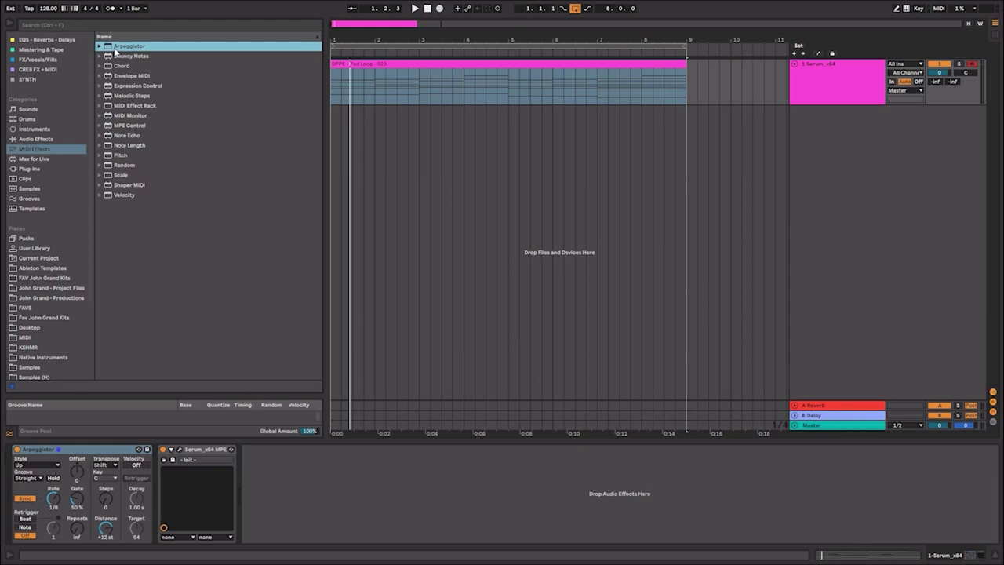
Step: Set the Arpeggiator style to Up & Down and raise its gate to 129%
left_click(57, 466)
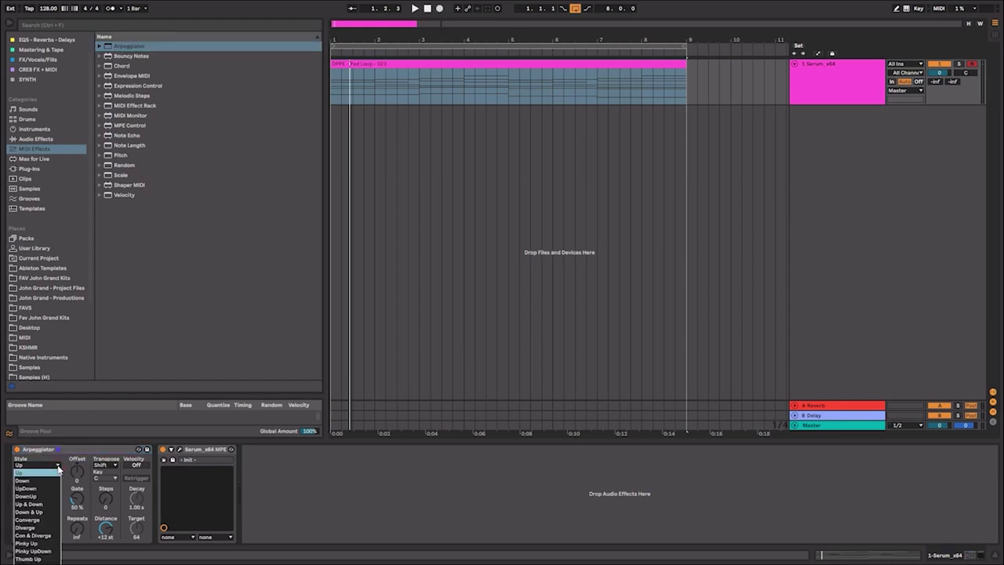
left_click(49, 506)
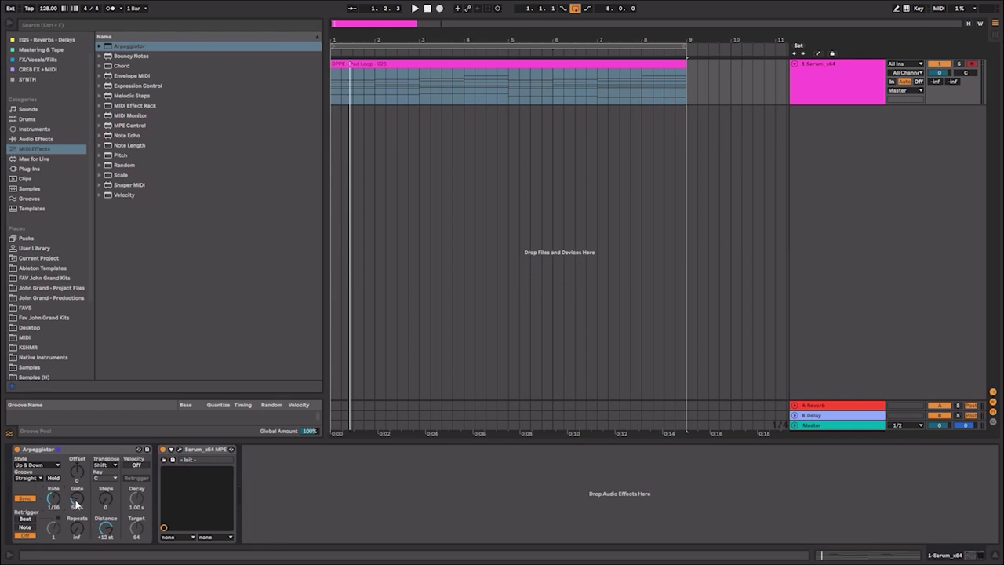
left_click_drag(77, 504, 77, 442)
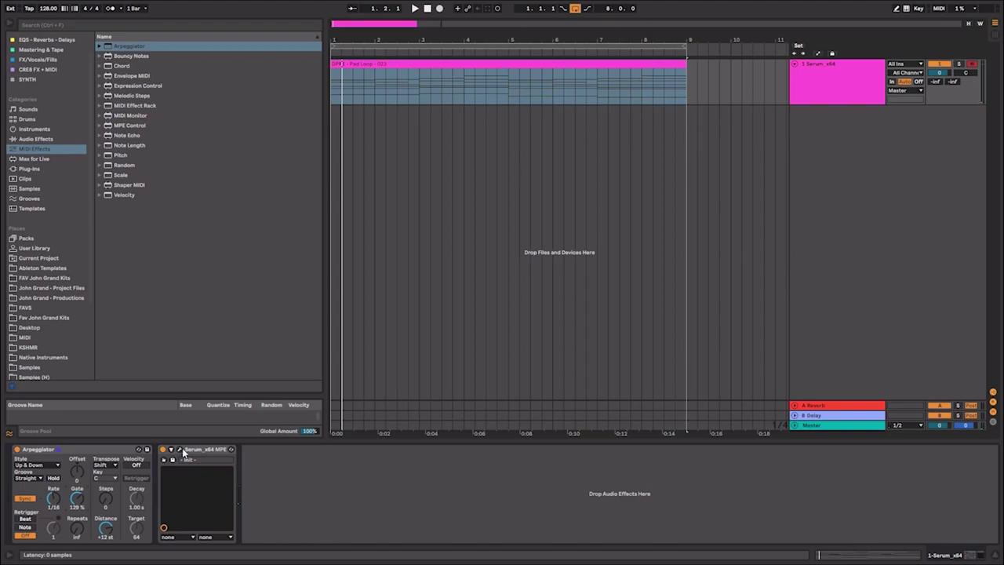
left_click(182, 450)
Step: Route envelope 2 to the filter cutoff and drop its sustain to 0%
left_click_drag(508, 65, 536, 68)
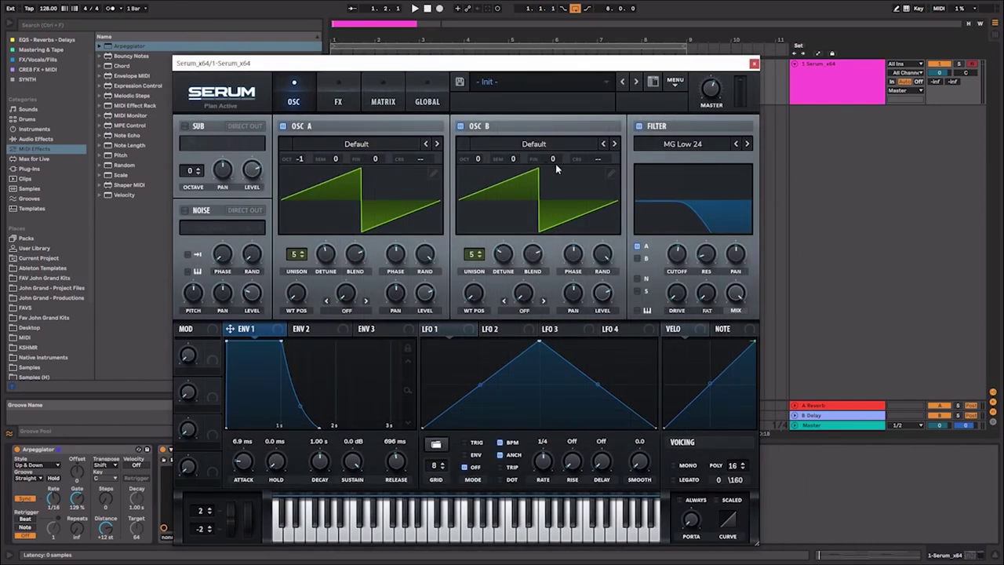
left_click(626, 45)
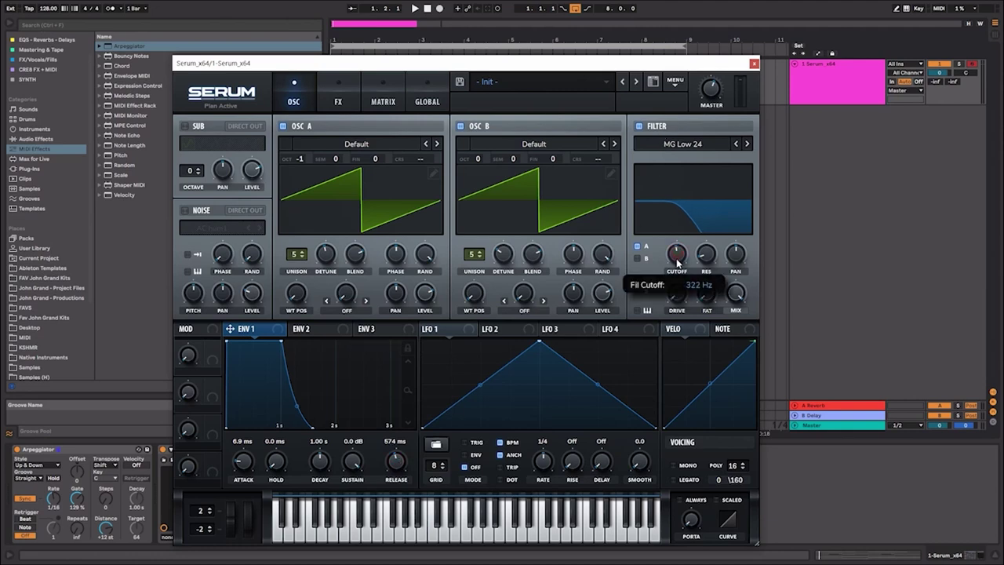
left_click(341, 332)
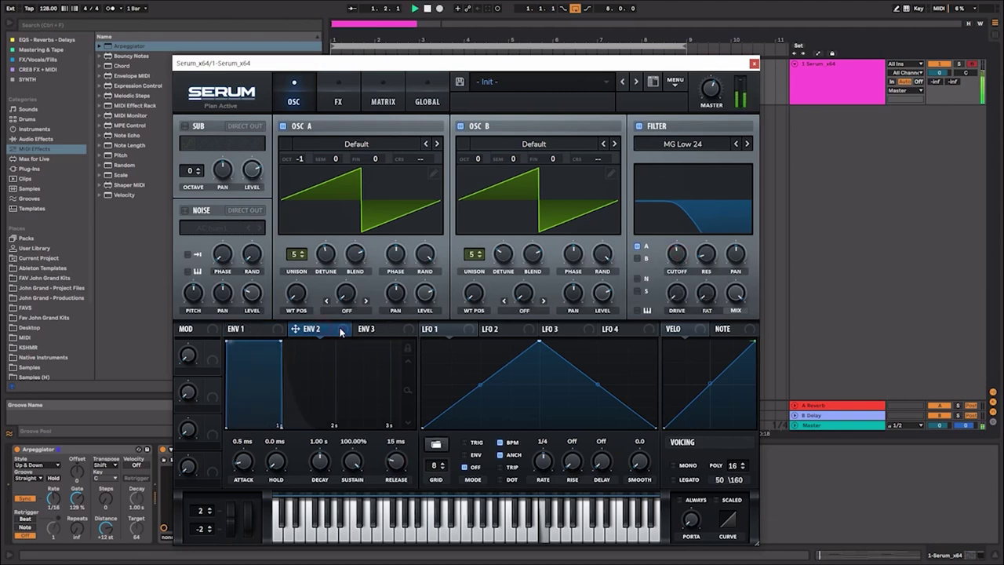
left_click_drag(650, 267, 676, 256)
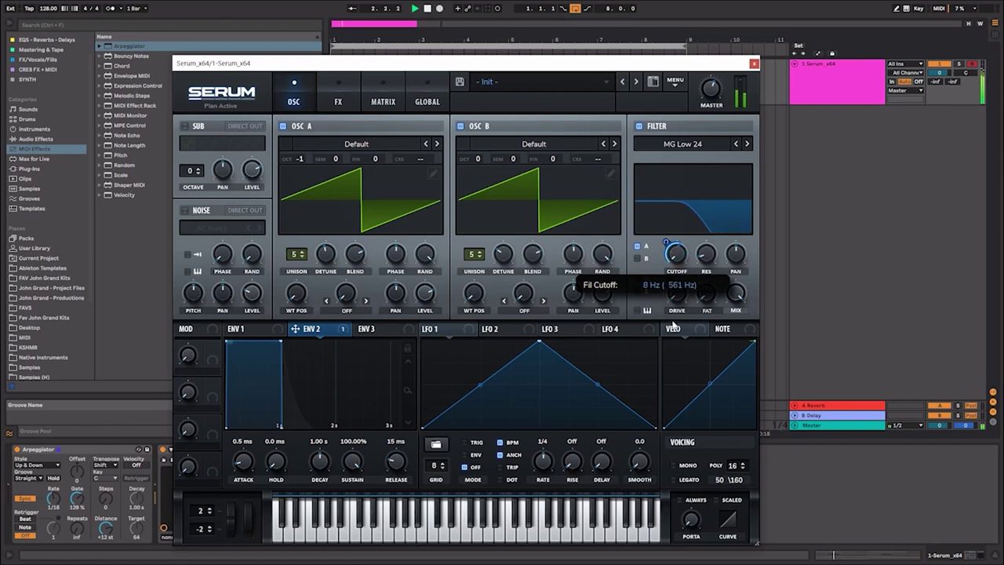
left_click_drag(358, 463, 358, 502)
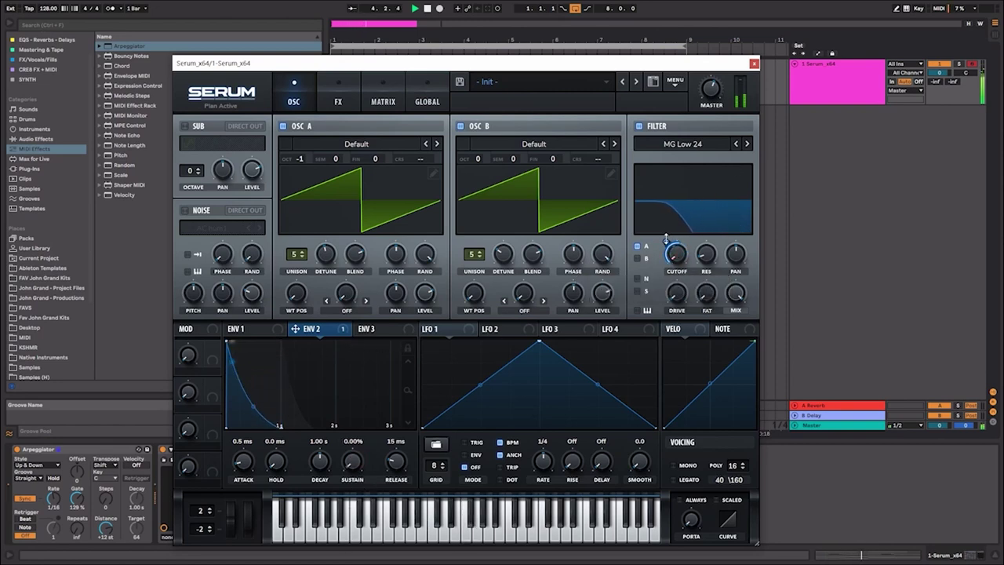
Step: Adjust envelope 2's decay to about 1.46 s
left_click_drag(319, 459, 321, 473)
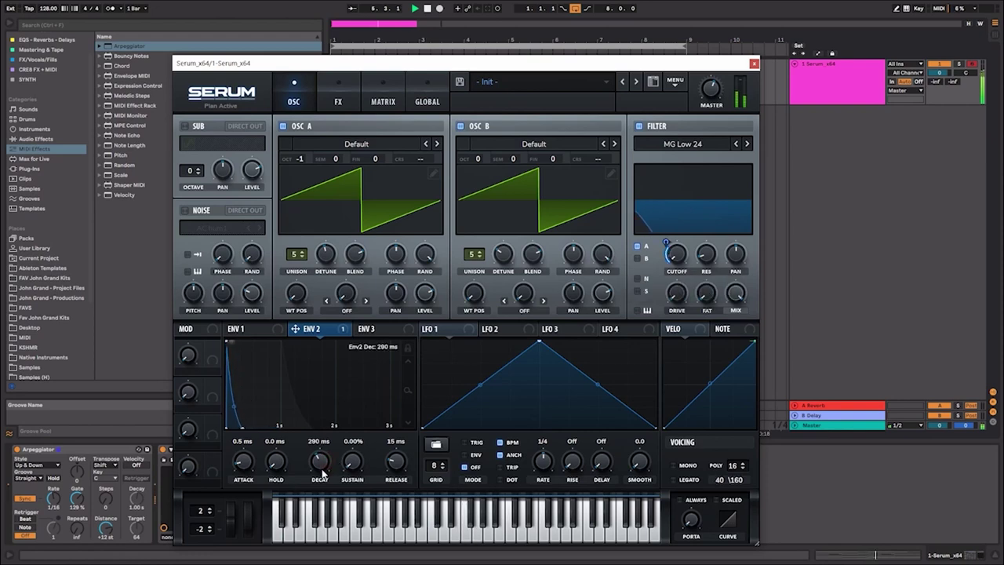
left_click(252, 332)
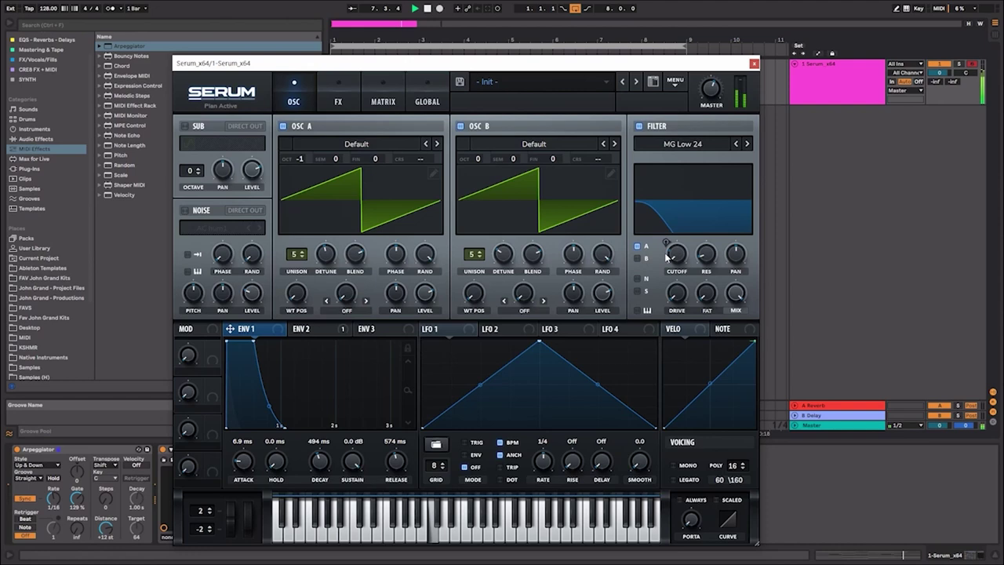
left_click(330, 334)
left_click_drag(319, 462, 361, 425)
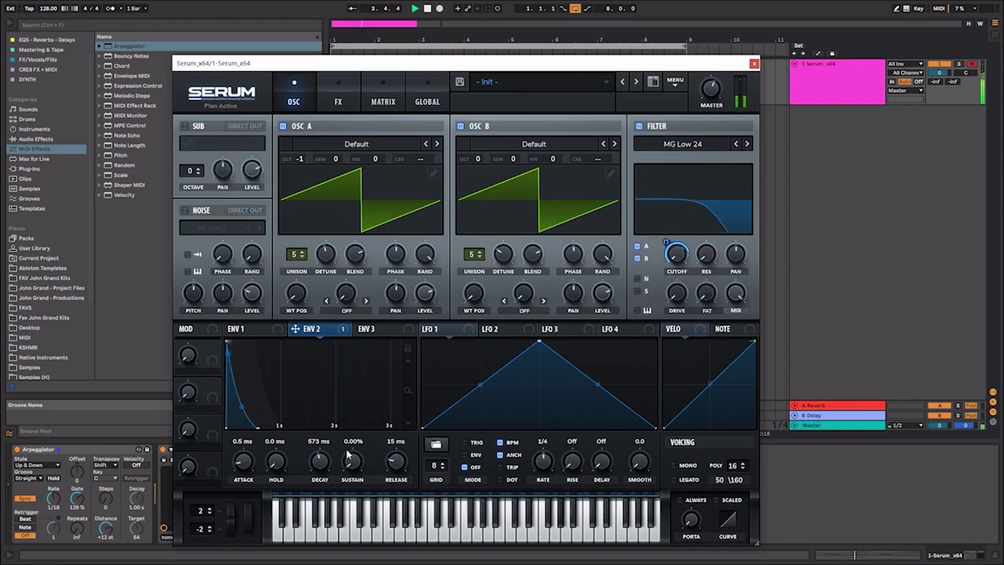
scroll(330, 454, "up", 3)
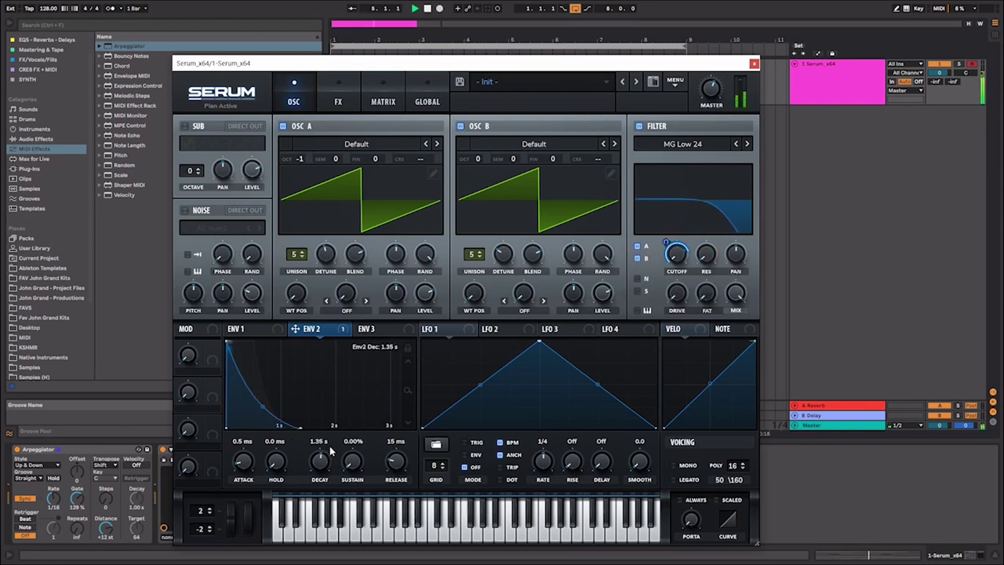
mouse_move(666, 228)
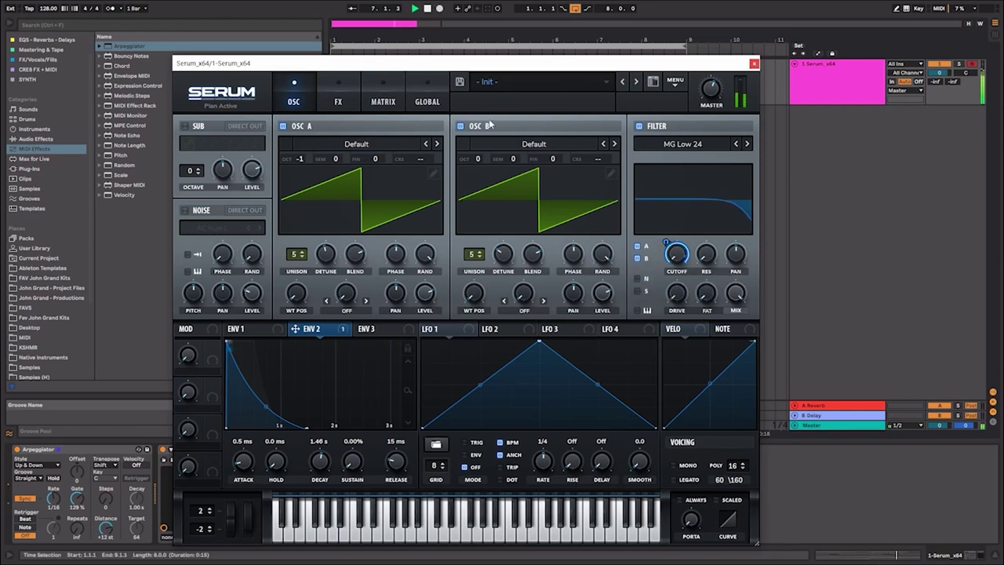
Step: Turn on the Delay in Serum's FX rack
left_click(339, 101)
left_click(190, 227)
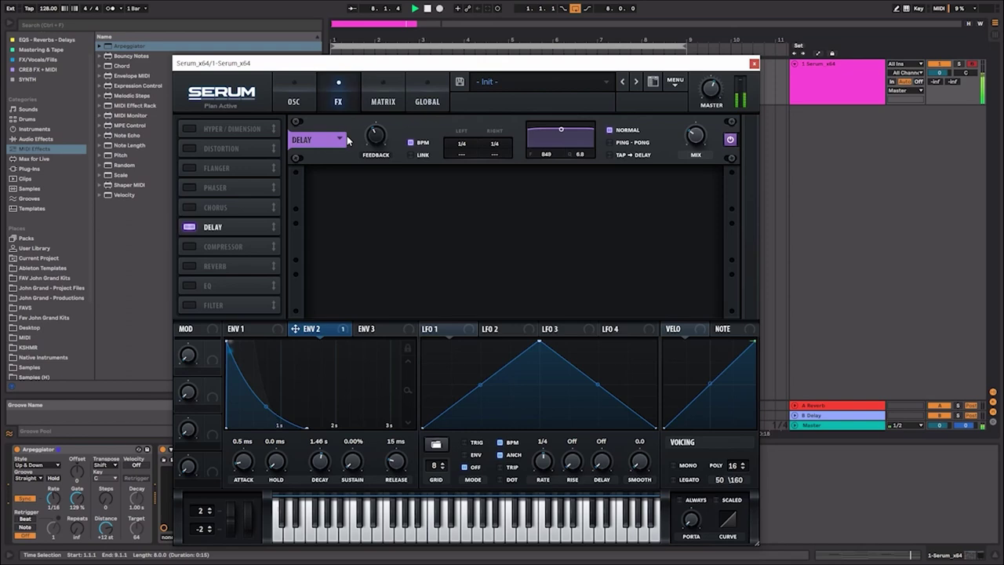
left_click(340, 140)
left_click(541, 184)
mouse_move(703, 139)
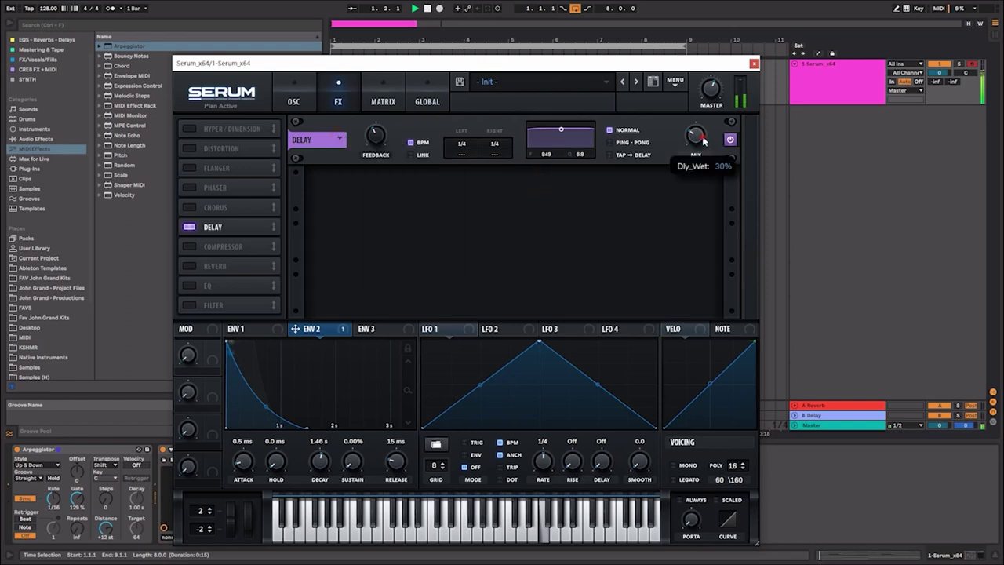
Step: Turn on the Reverb and give it a Hall preset
left_click(190, 266)
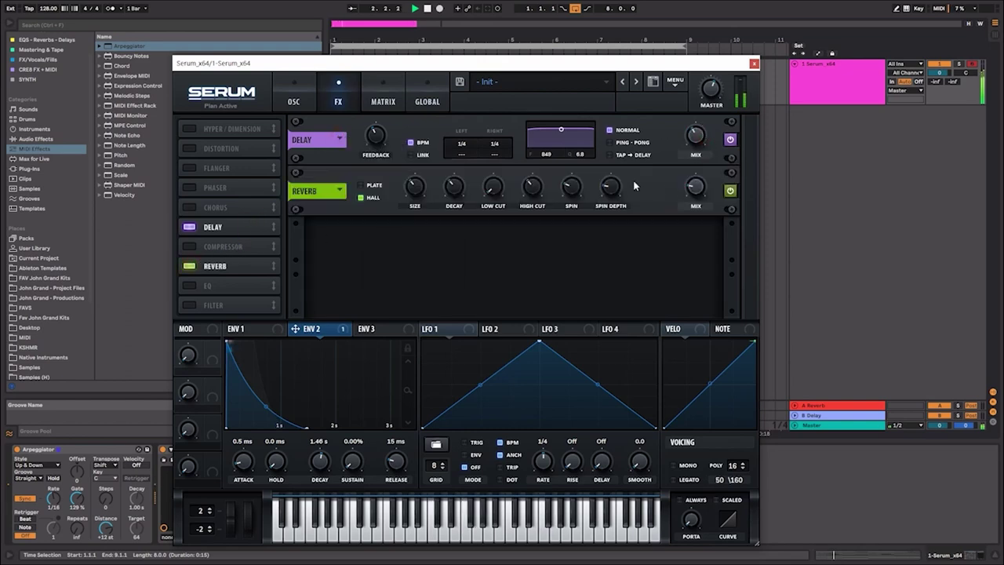
left_click(340, 191)
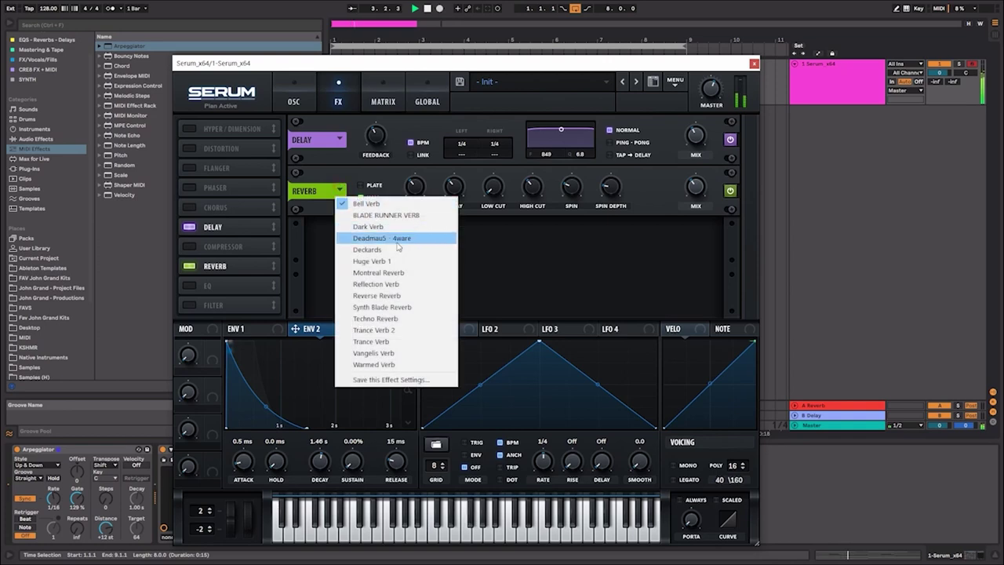
left_click(388, 310)
mouse_move(696, 184)
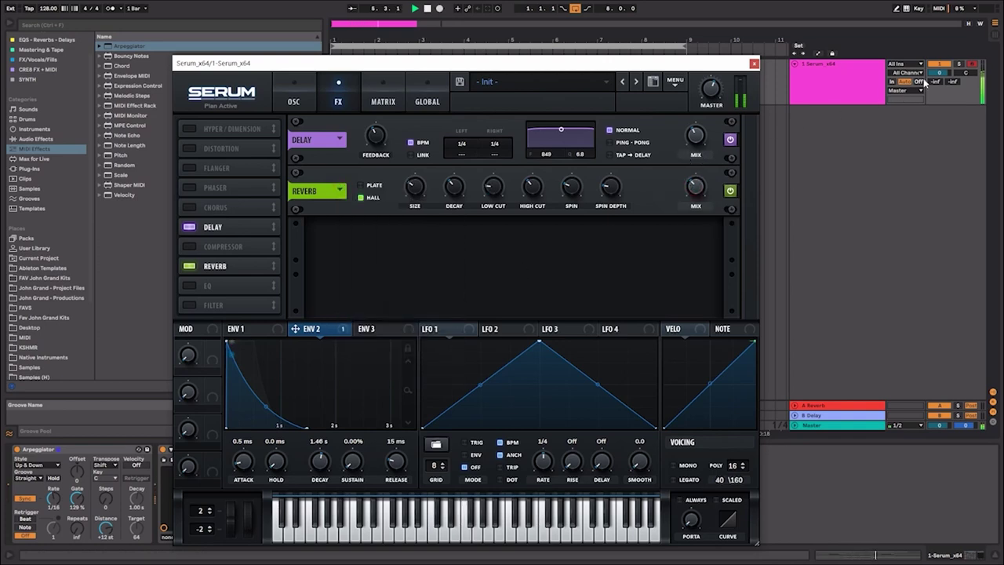
mouse_move(714, 87)
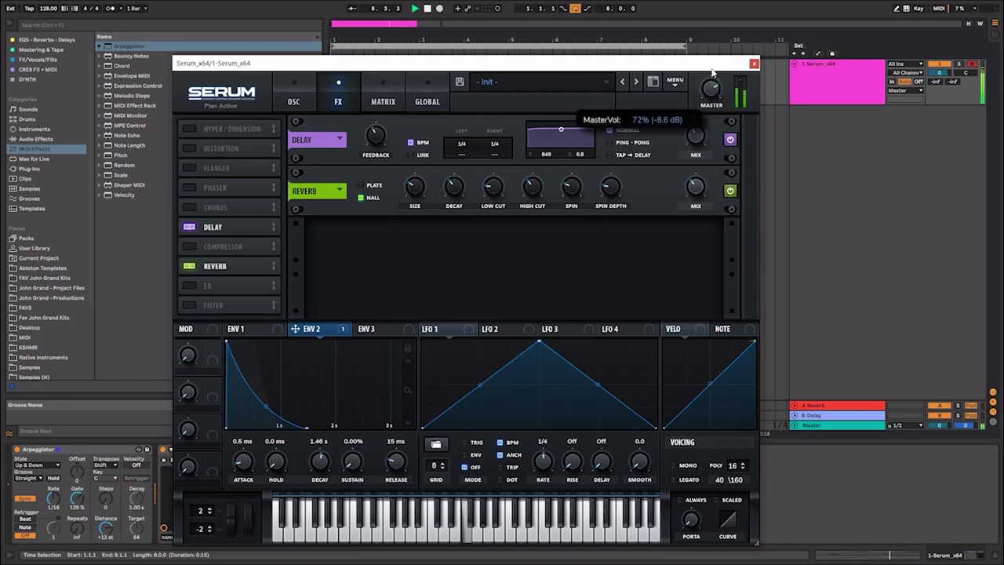
Step: Drop DPPE Pad Loop 019, then Pad Loop 017, onto the Serum track's clip
left_click(753, 65)
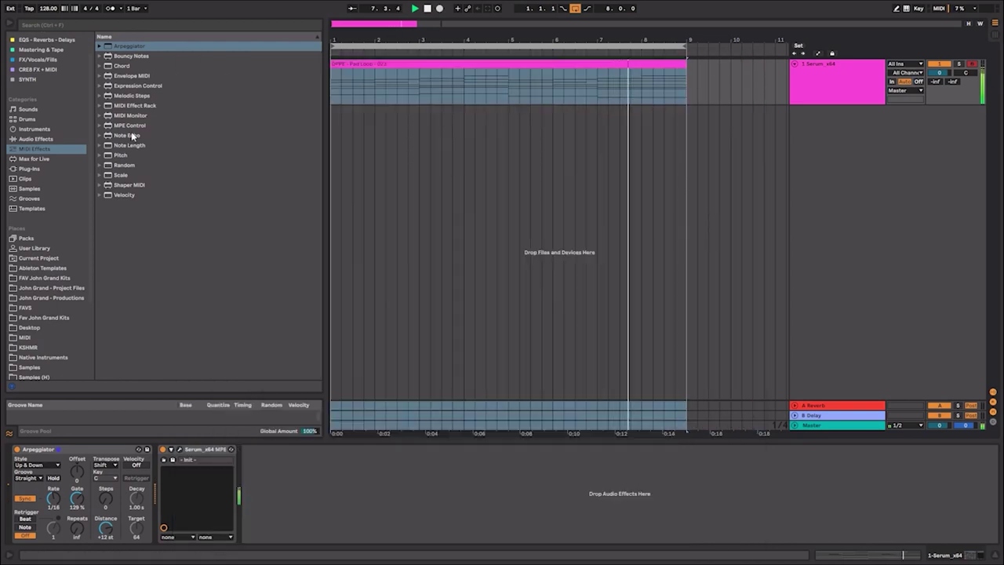
left_click(44, 337)
left_click(175, 100)
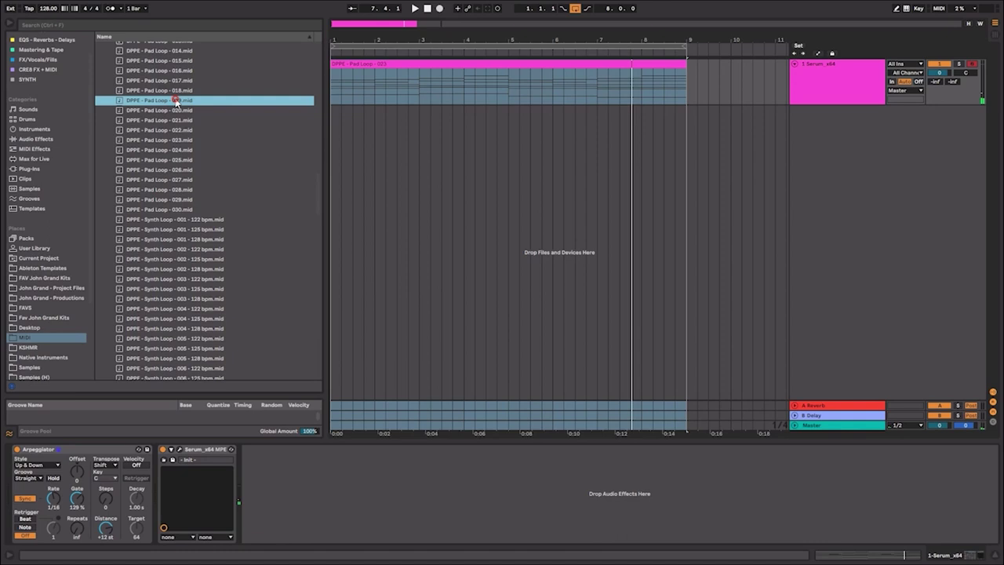
left_click_drag(332, 82, 333, 81)
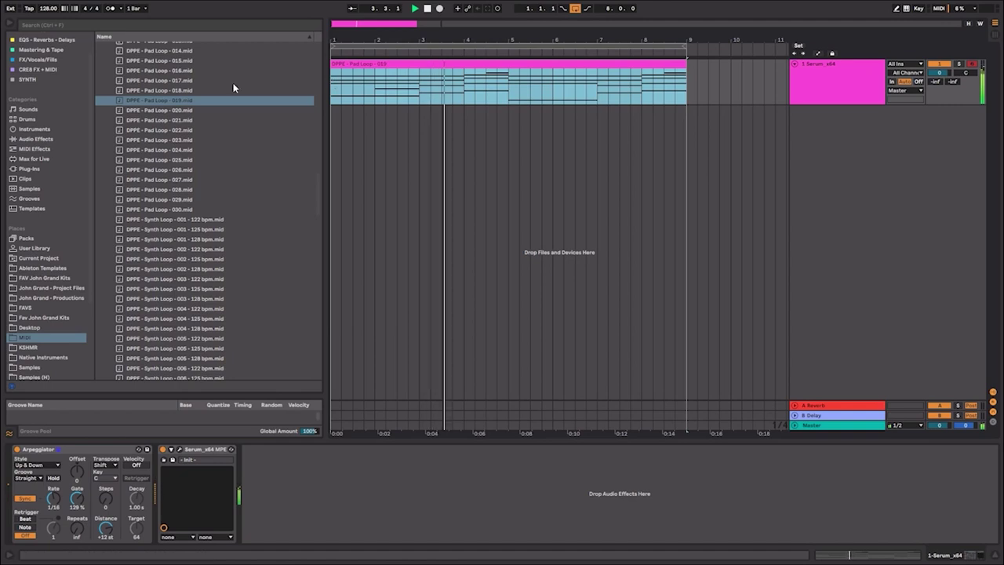
left_click_drag(175, 81, 333, 81)
Step: Confirm the Arpeggiator stays on Up & Down and review Serum's effects
left_click(57, 465)
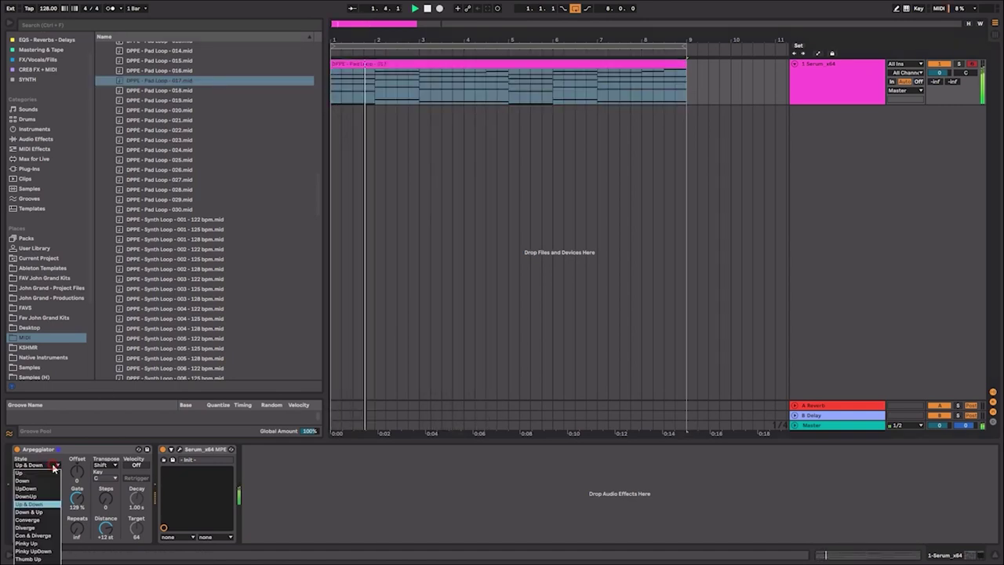
left_click(29, 504)
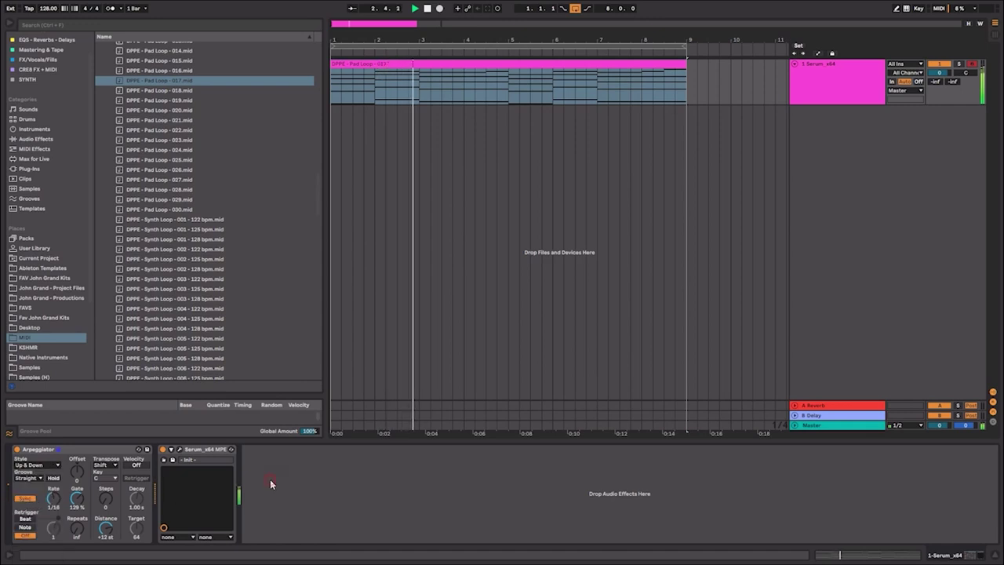
left_click(180, 449)
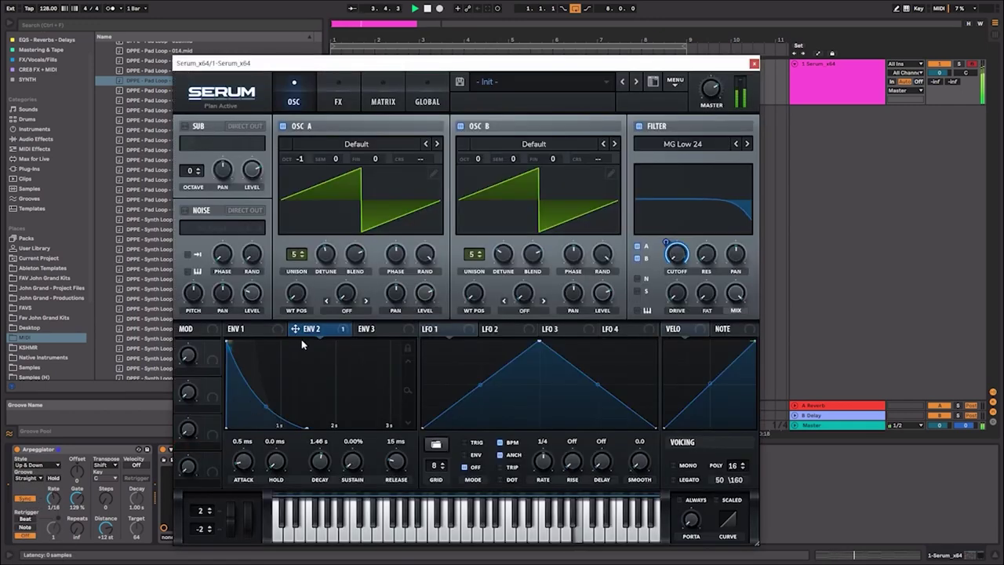
left_click(338, 102)
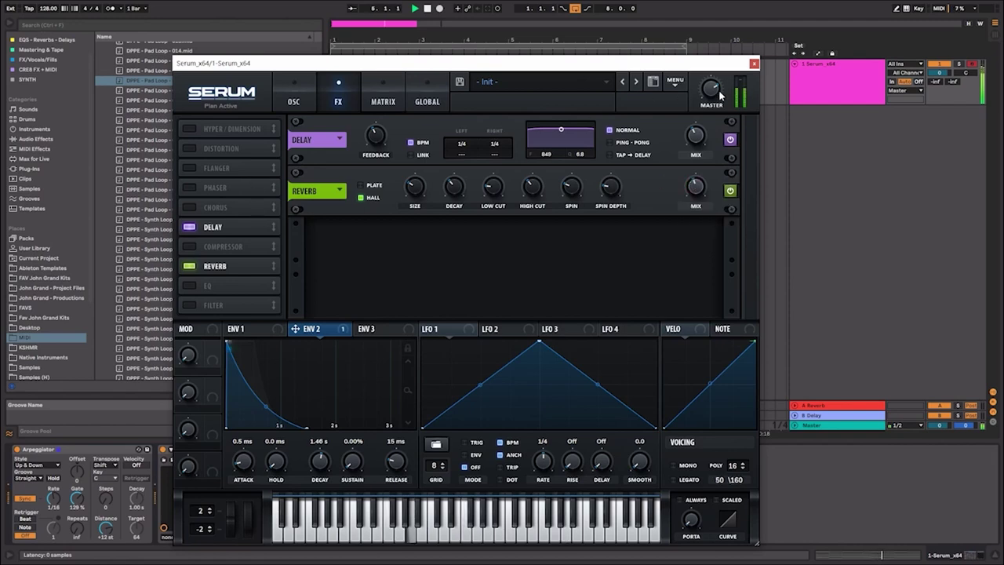
left_click(754, 64)
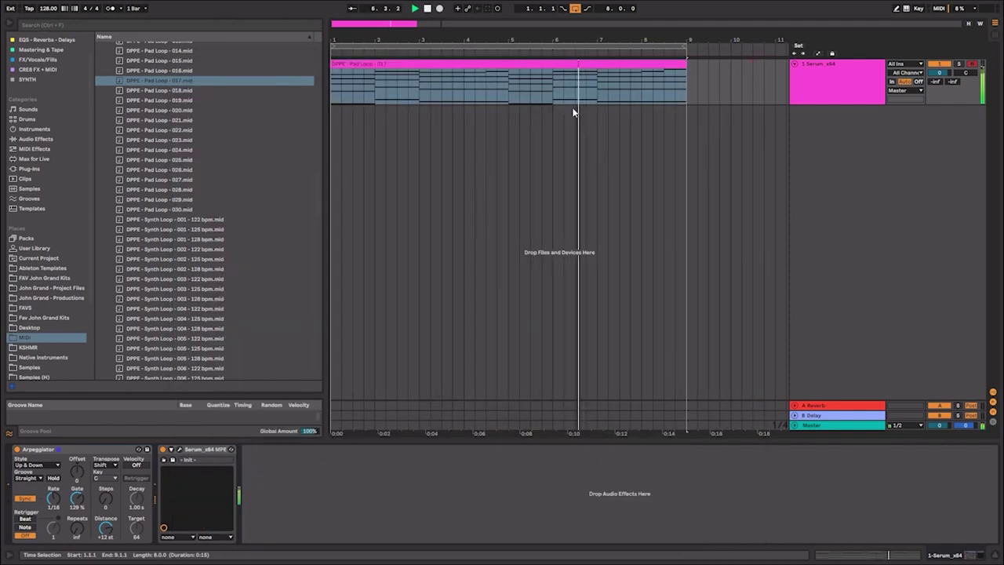
Step: Insert a MIDI track with input from 1-Serum x64 (Post FX) and arm it
right_click(800, 126)
left_click(811, 134)
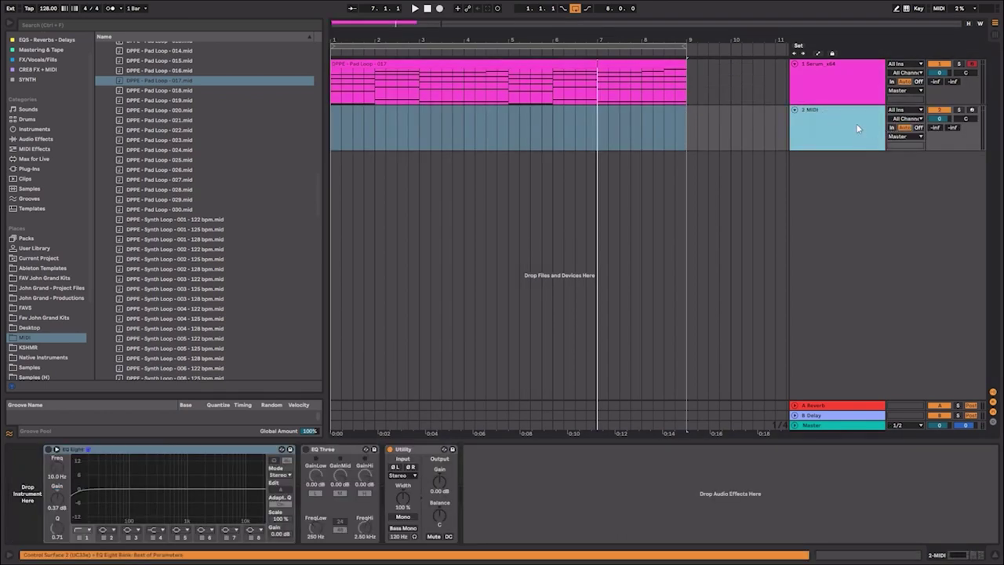
left_click(900, 110)
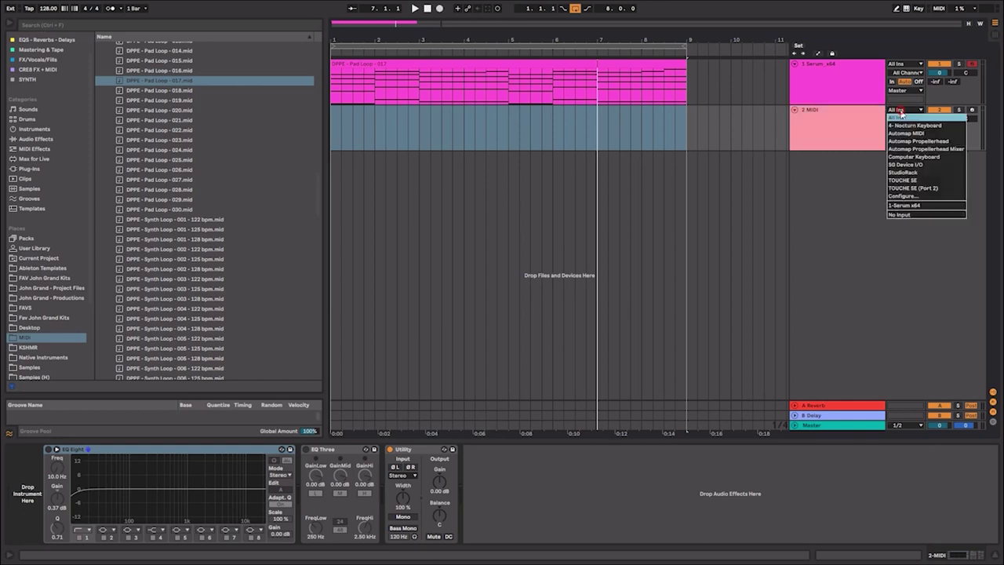
left_click(914, 205)
left_click(844, 85)
left_click(971, 111)
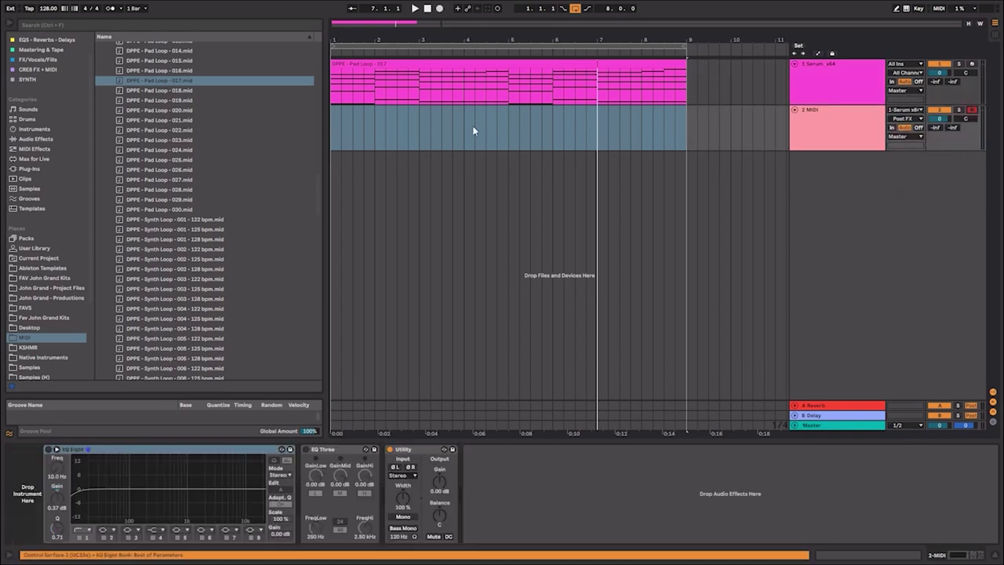
left_click(338, 113)
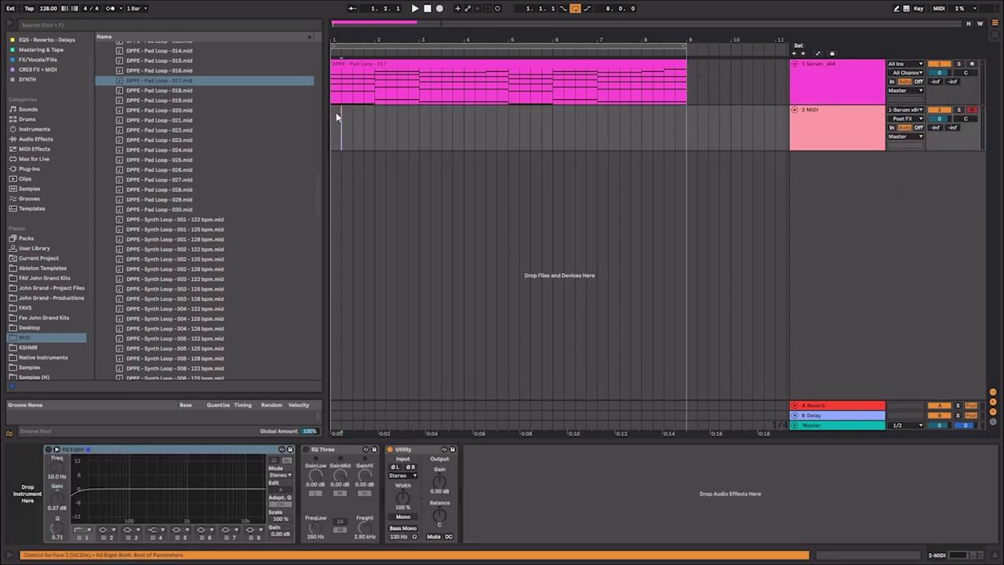
Step: Record the arpeggiated Serum notes onto track 2 across bars 1 to 9
left_click(440, 8)
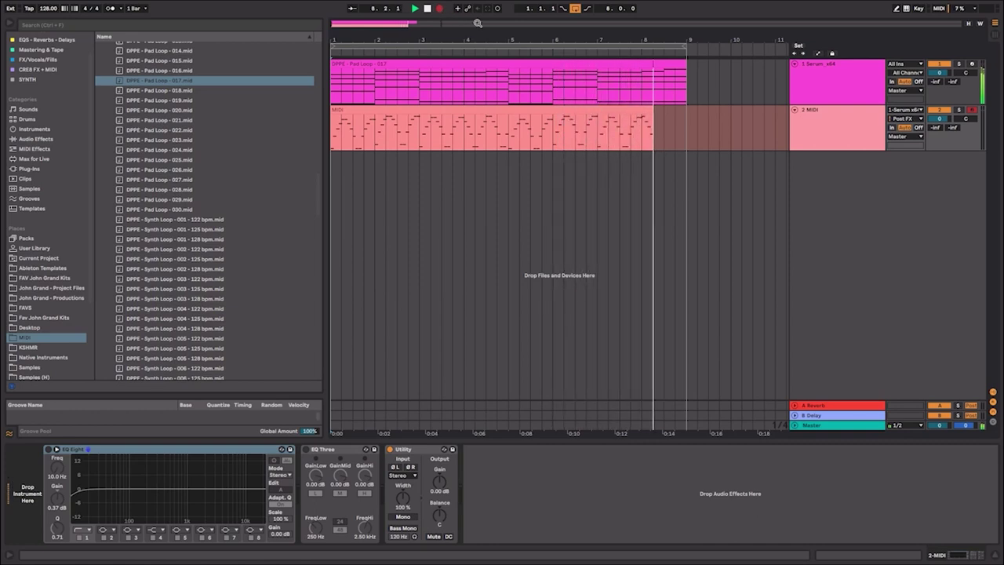
key("space")
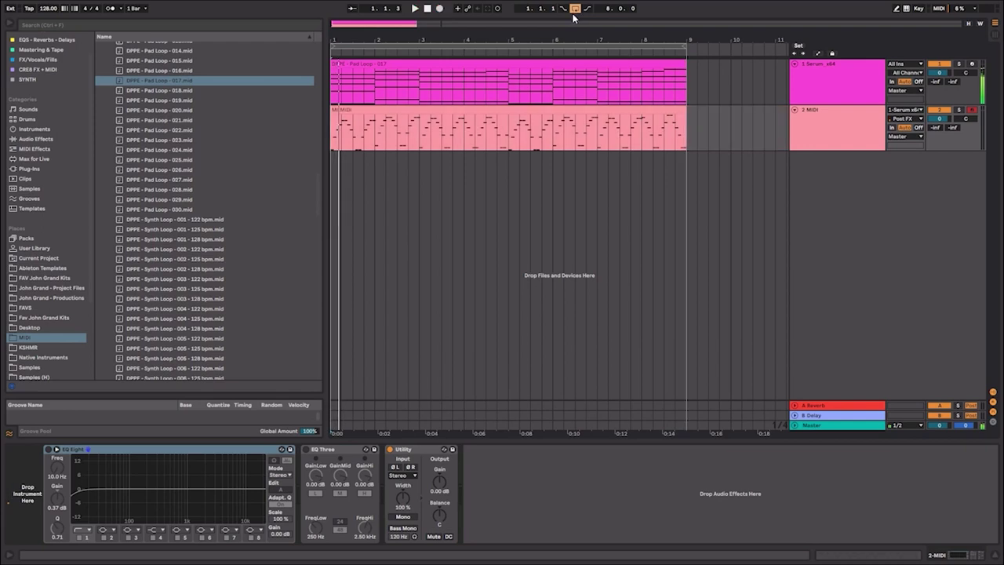
left_click(595, 118)
left_click(806, 135)
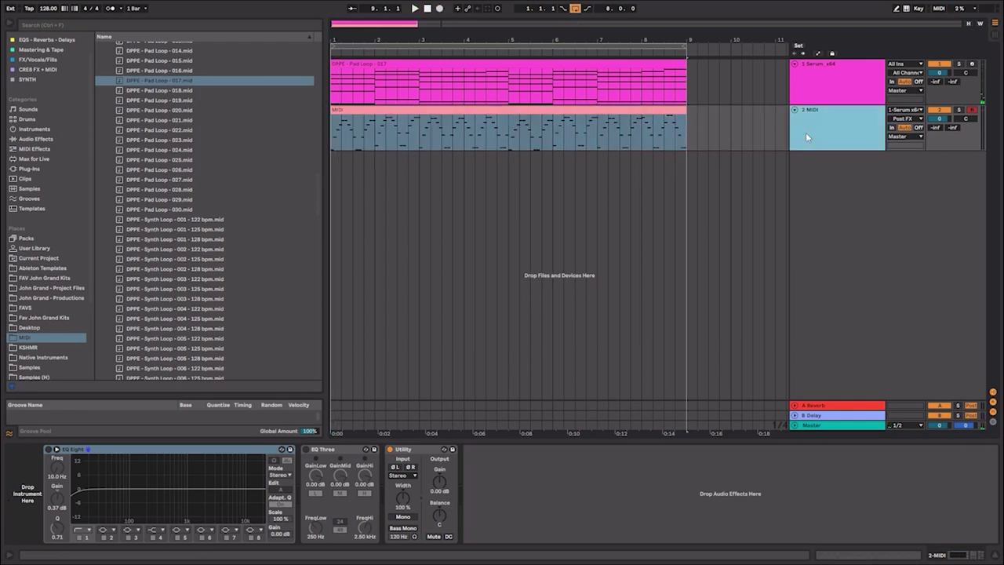
Step: Insert MIDI track 3 below track 2, then set the Serum arpeggiator style to Converge and play it
right_click(815, 127)
left_click(866, 210)
left_click(822, 72)
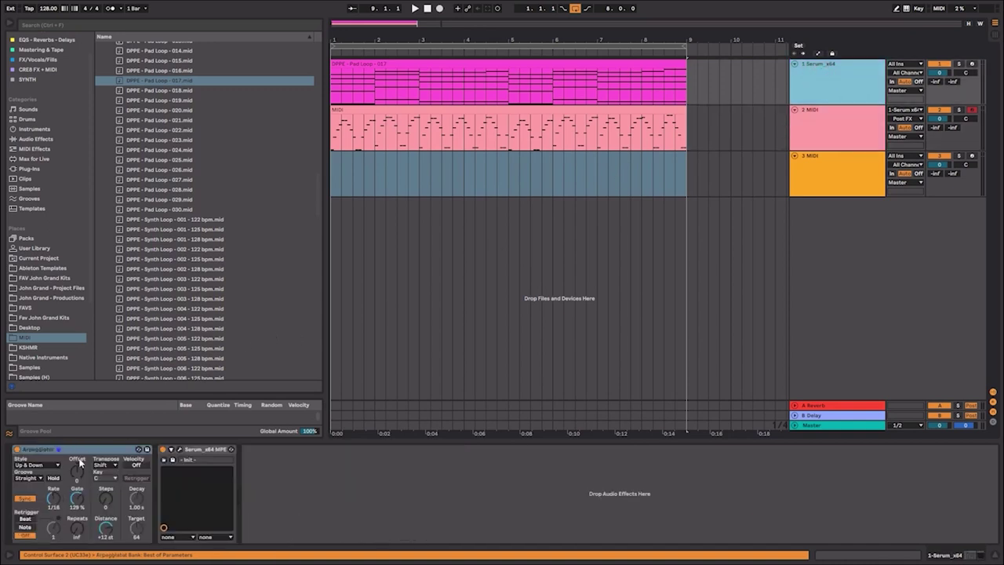
left_click(54, 465)
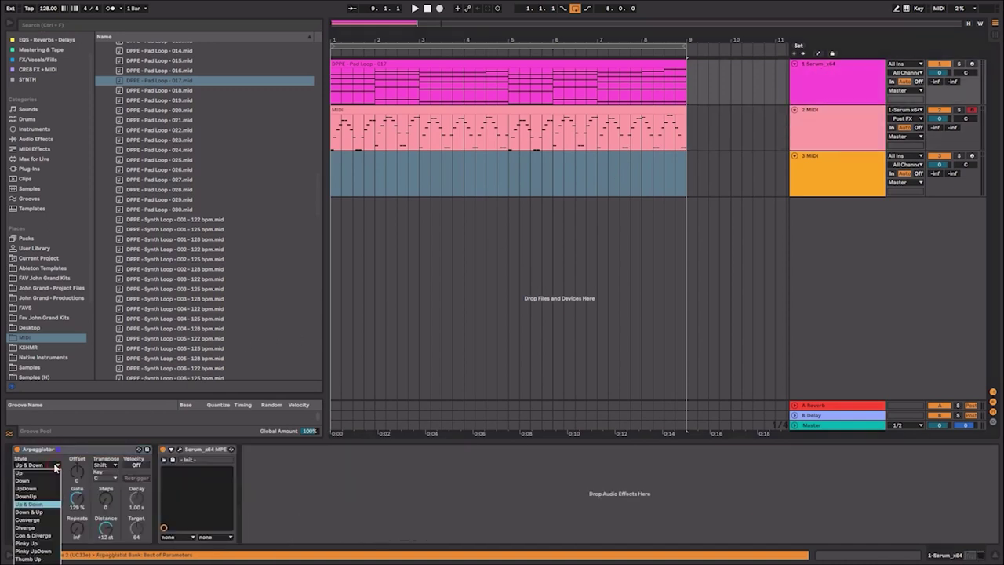
left_click(38, 521)
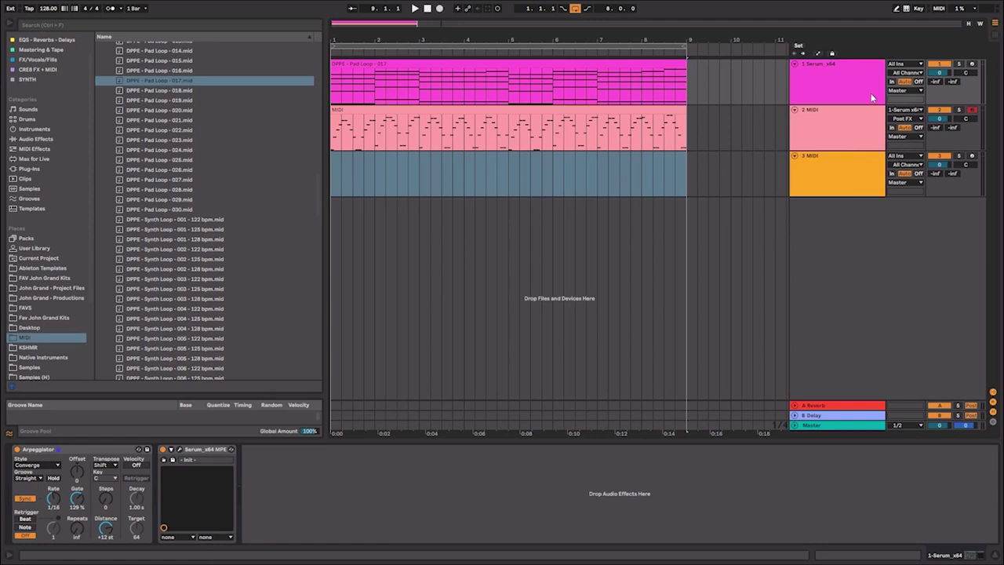
key("space")
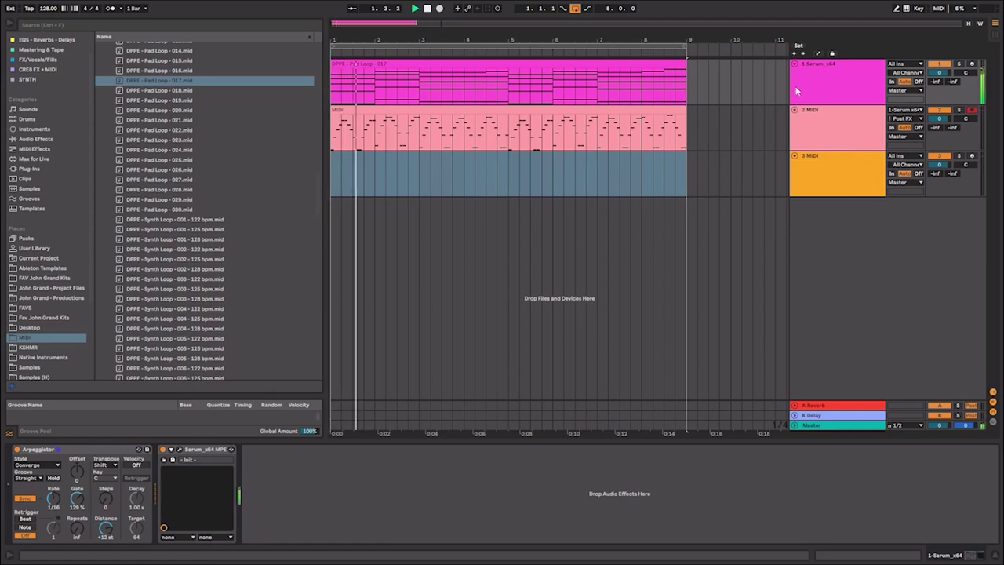
left_click(833, 190)
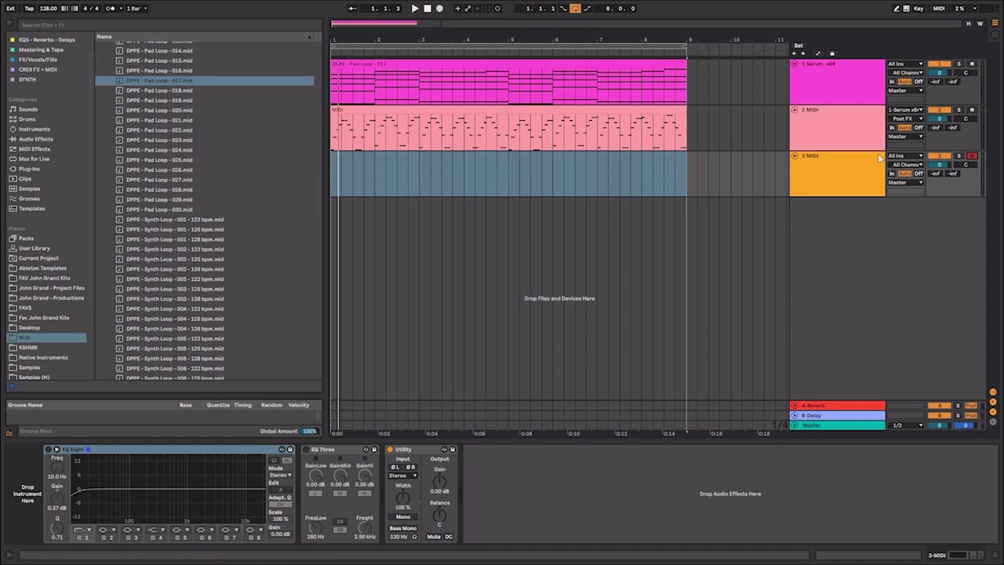
Step: Feed track 3 from 1-Serum x64 (Post FX) and record the Converge arpeggio up to bar 9
left_click(902, 155)
left_click(918, 250)
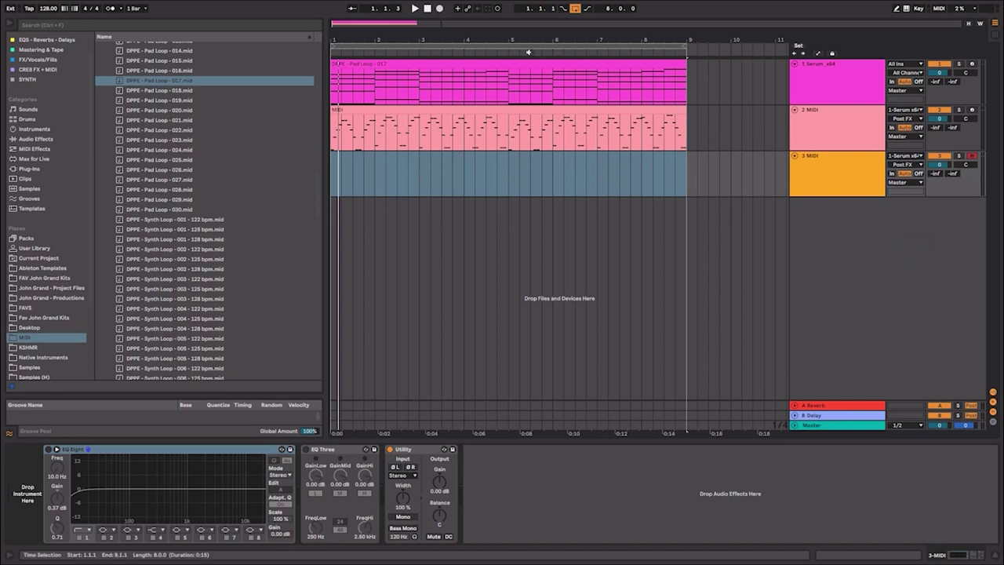
left_click(439, 8)
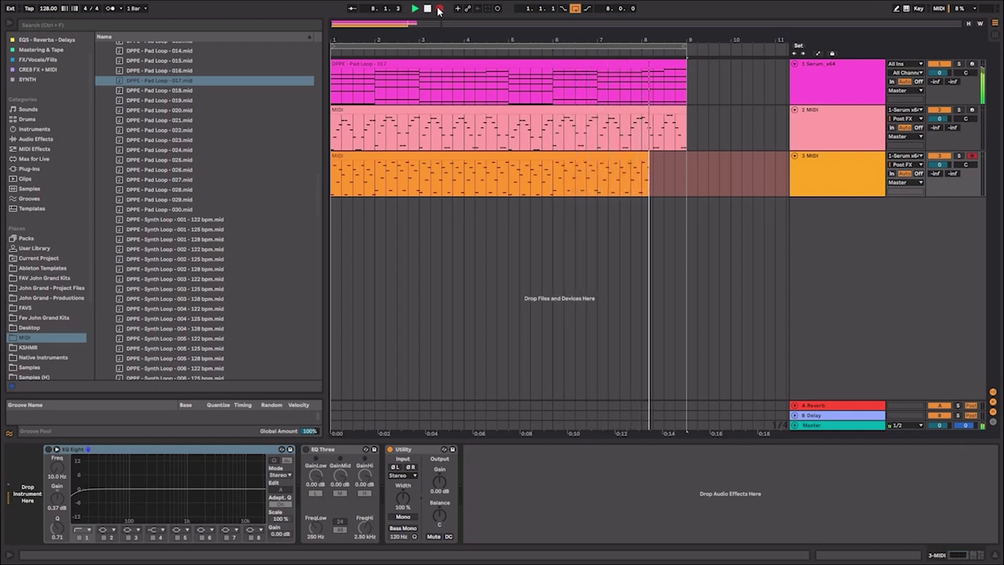
left_click(439, 9)
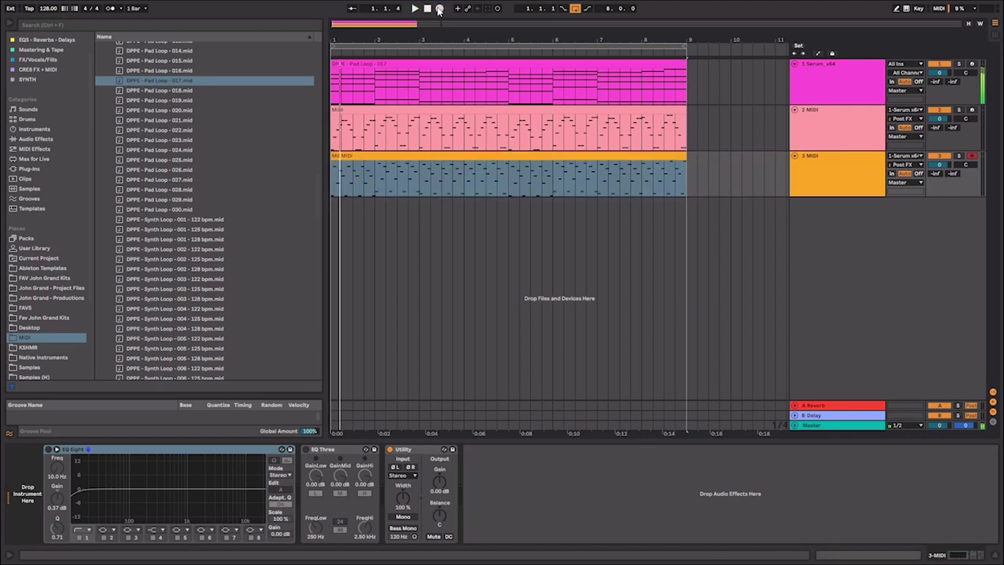
Step: Insert MIDI track 4 taking its input from the Serum track
right_click(830, 176)
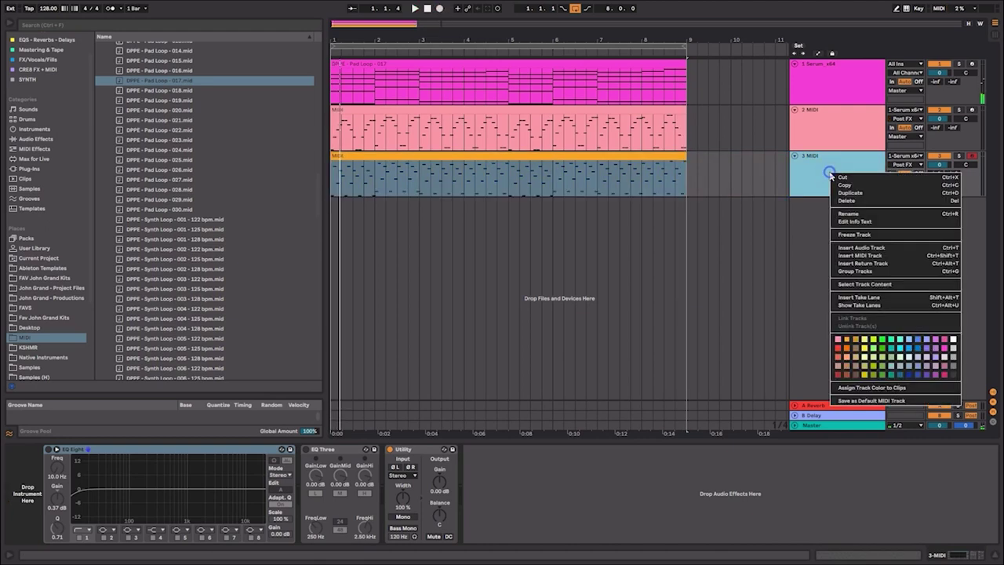
left_click(869, 256)
left_click(922, 203)
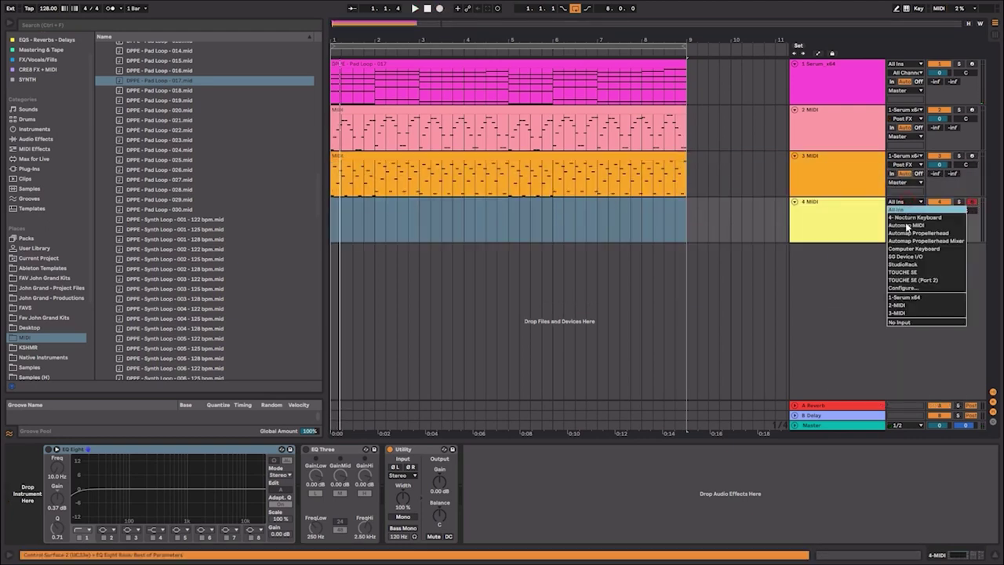
left_click(914, 302)
Step: Switch the Serum arpeggiator style to Chord Trigger and reselect the Serum track
left_click(815, 75)
left_click(49, 465)
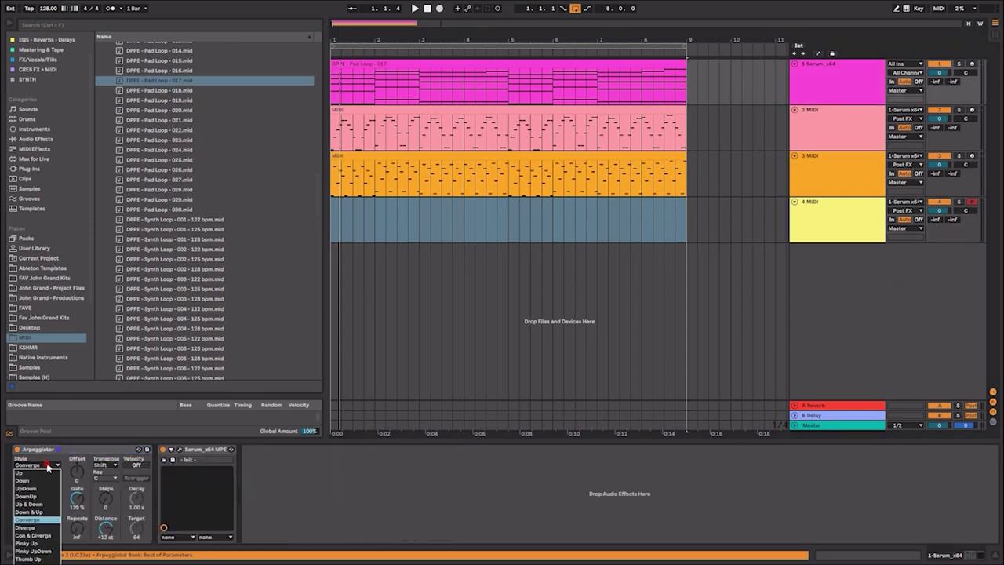
left_click(31, 558)
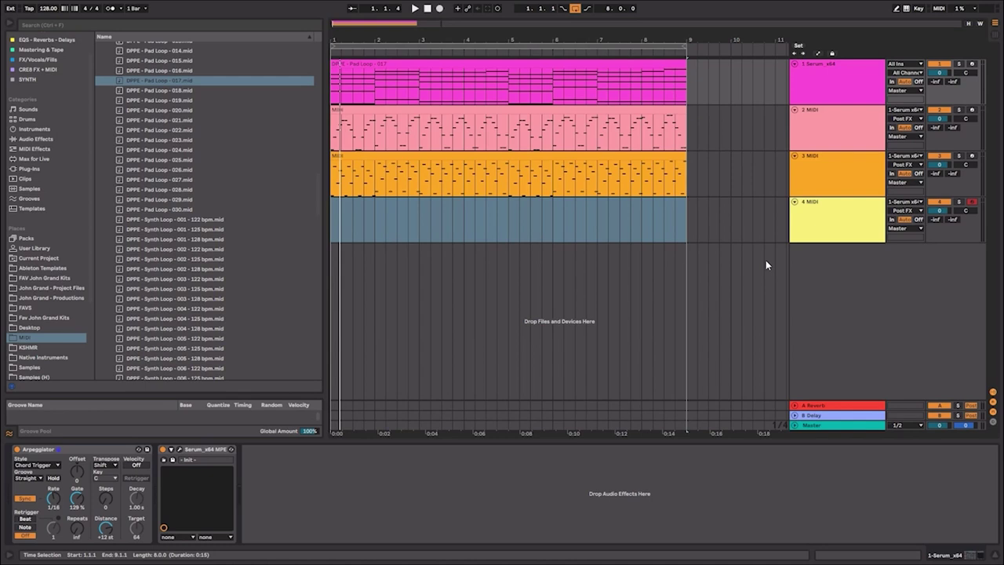
left_click(509, 188)
left_click(824, 225)
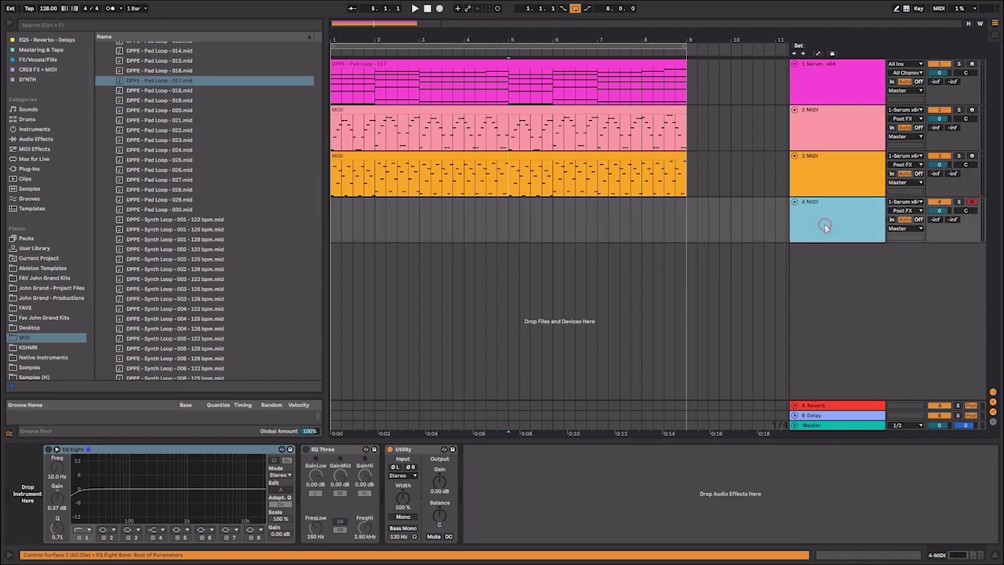
left_click(833, 102)
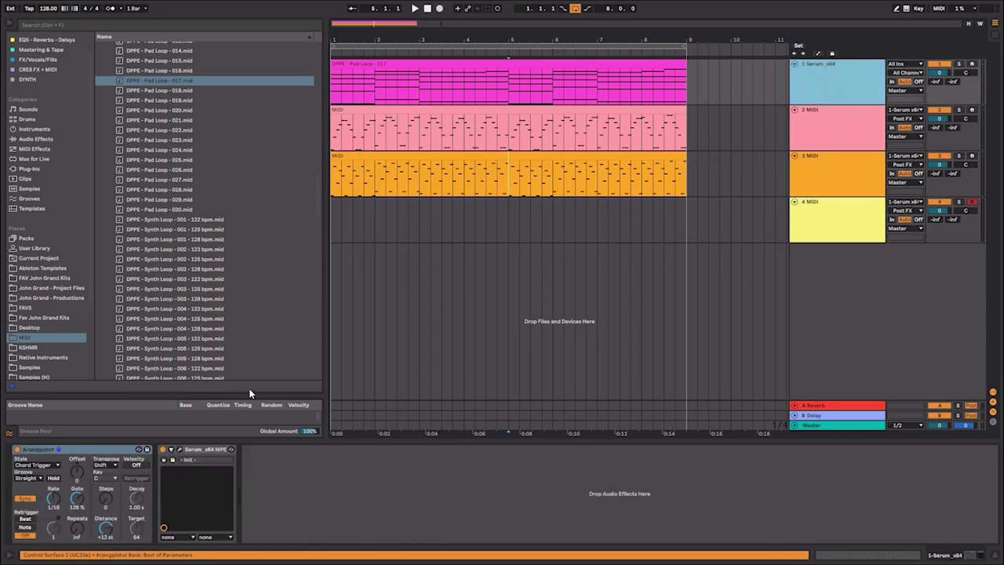
Step: Play the whole loop while sweeping the arpeggiator Gate down to 85% and back up to 144%
left_click(58, 502)
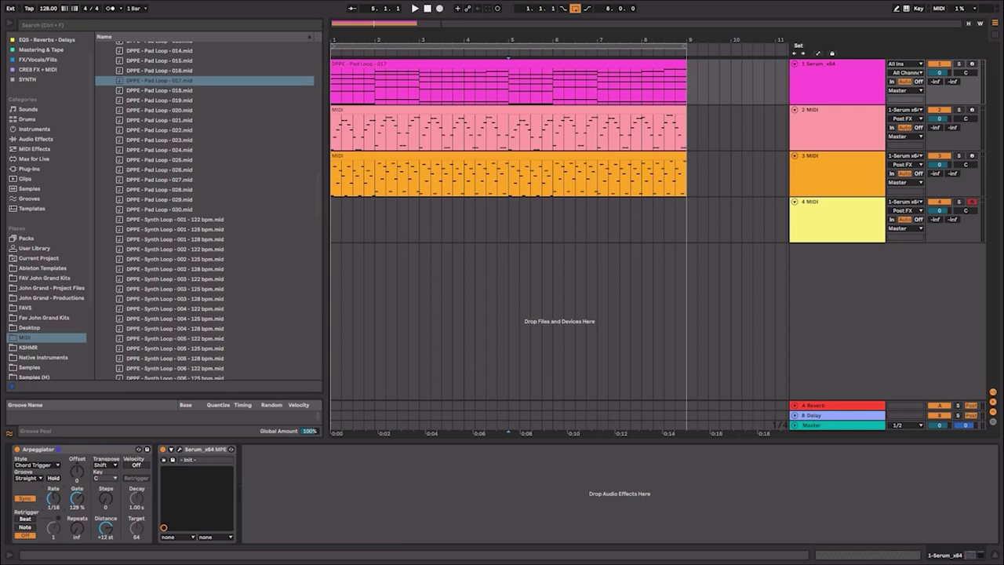
left_click(534, 43)
key("space")
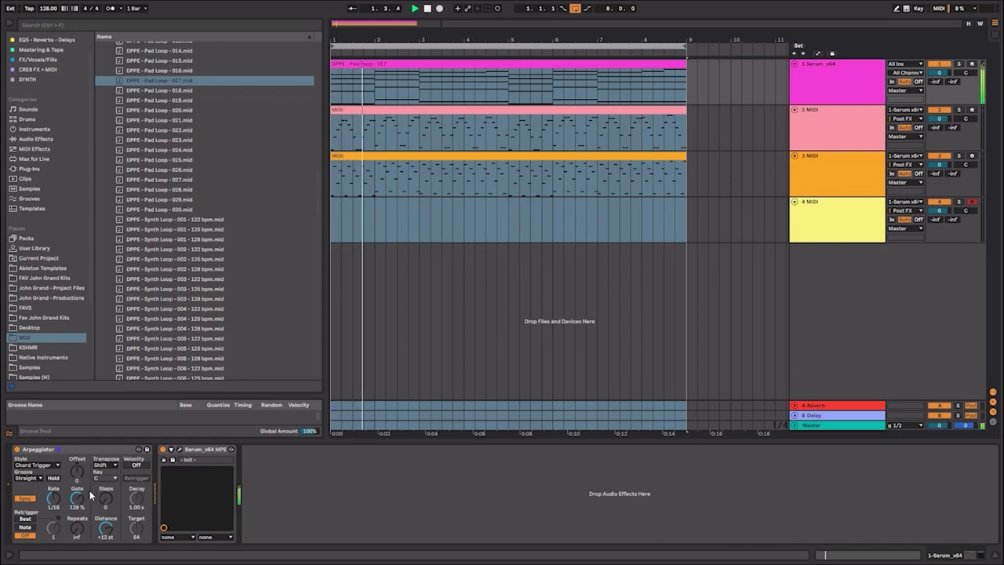
left_click_drag(90, 495, 90, 558)
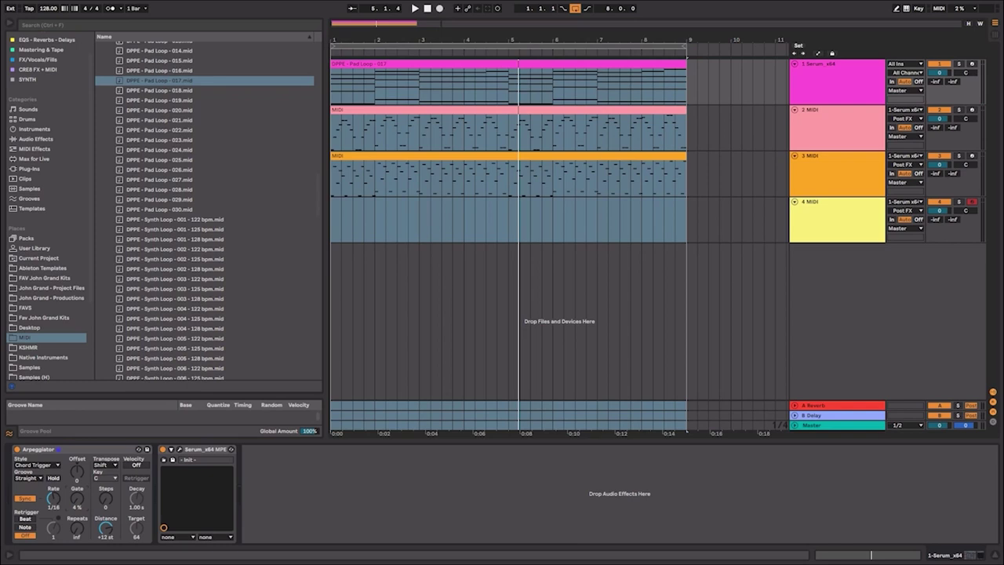
left_click_drag(77, 498, 77, 491)
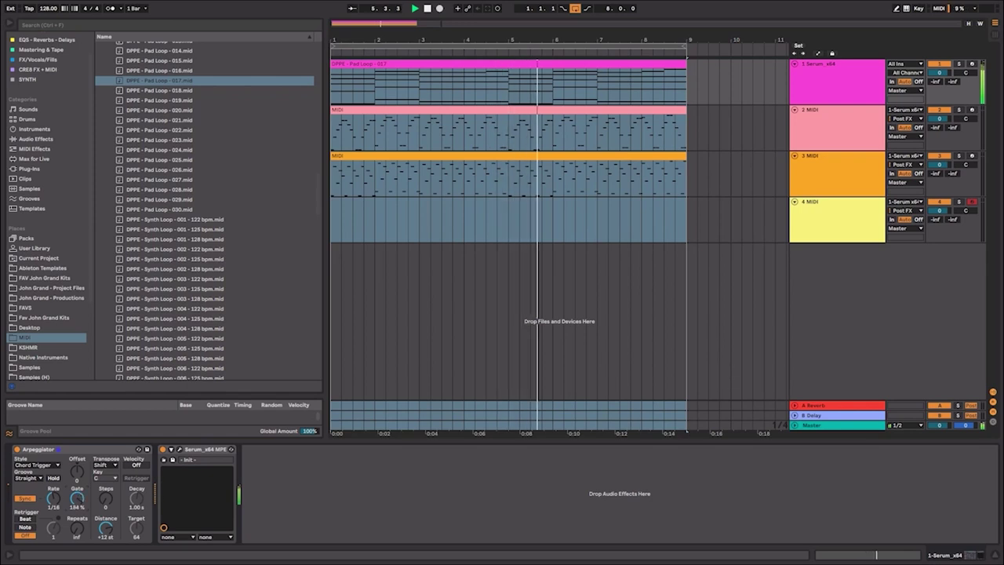
Step: Show the arpeggiator Gate automation lane under track 1
right_click(82, 502)
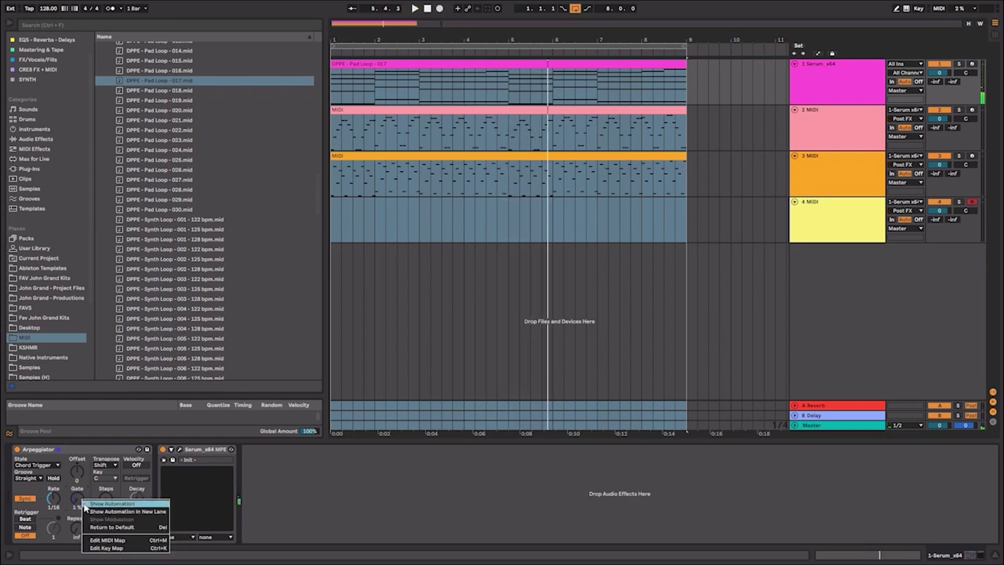
left_click(93, 511)
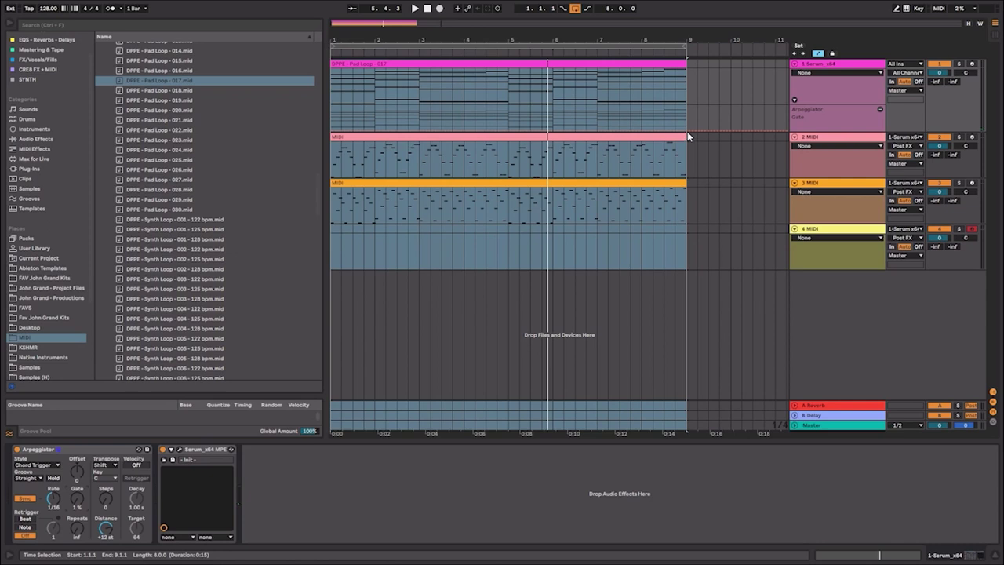
left_click(497, 138)
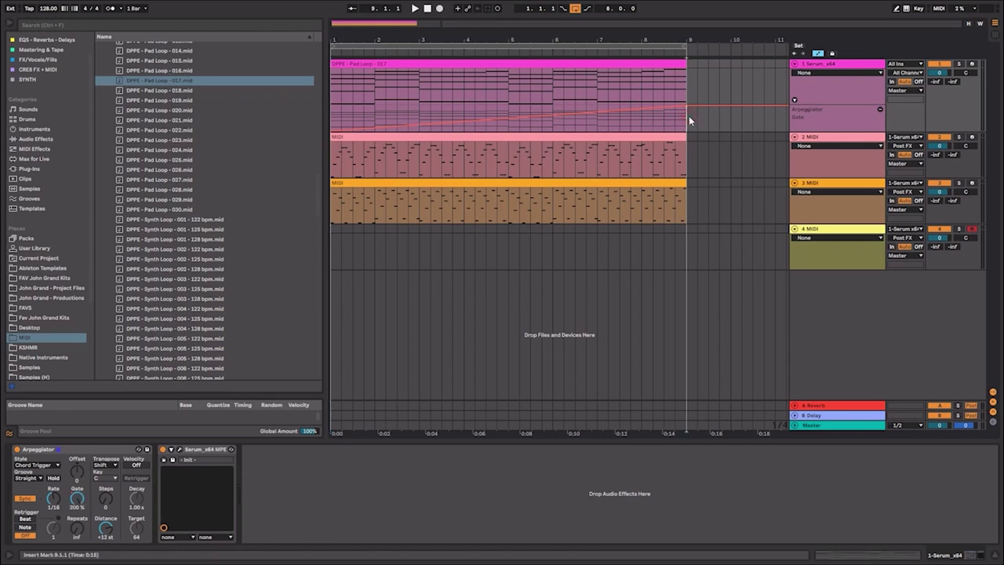
Step: Record the Chord Trigger arpeggio onto track 4 from bar 1 to the loop end
left_click(334, 116)
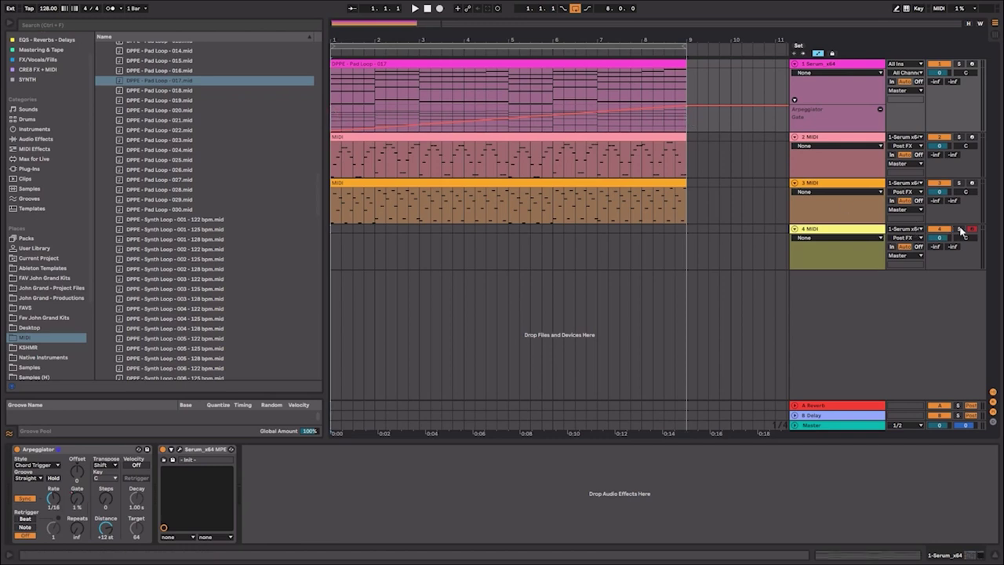
left_click(440, 10)
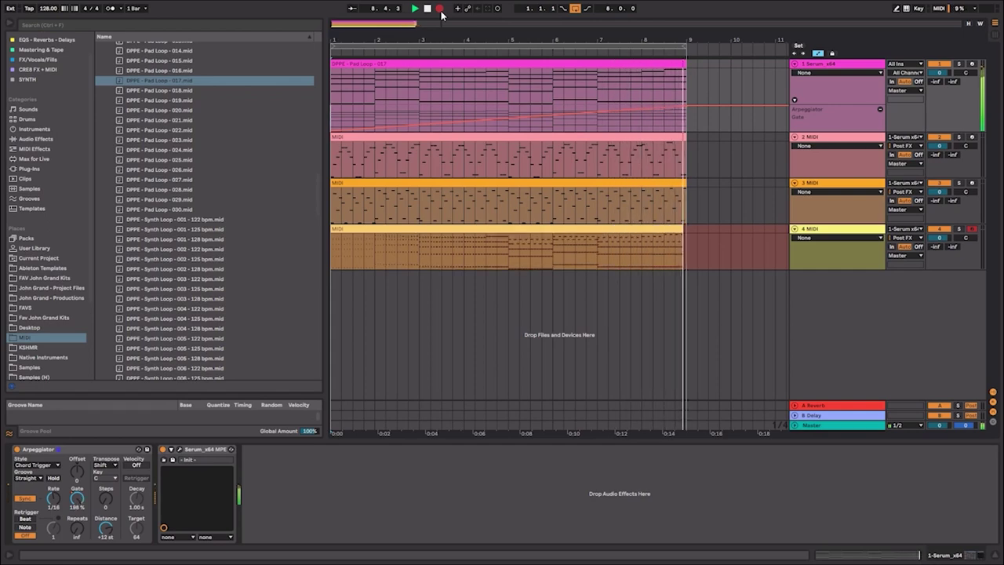
key("space")
Step: Open track 4's clip in an enlarged, folded note editor and zoom across its F2–D5 notes
double_click(433, 228)
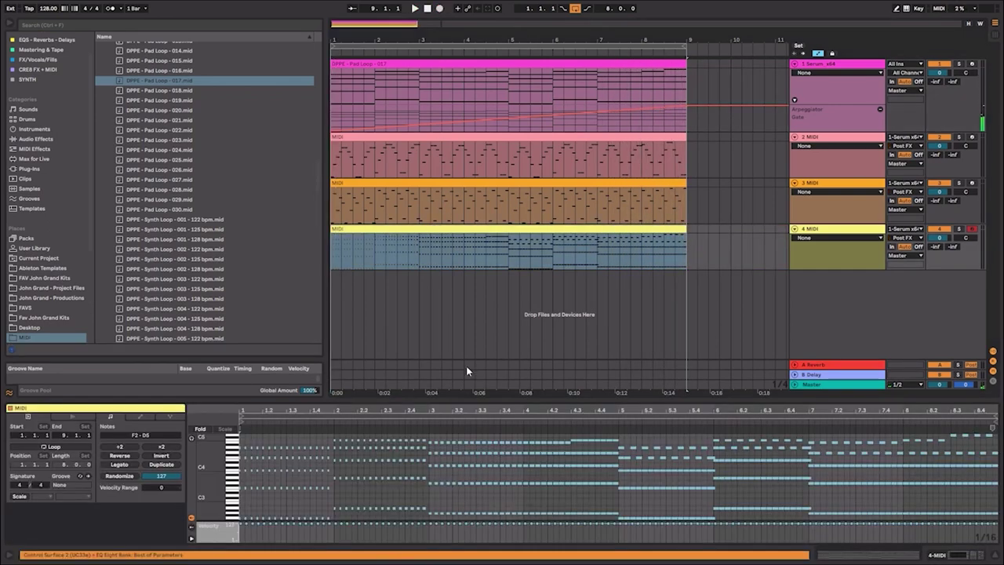
left_click_drag(474, 392, 471, 216)
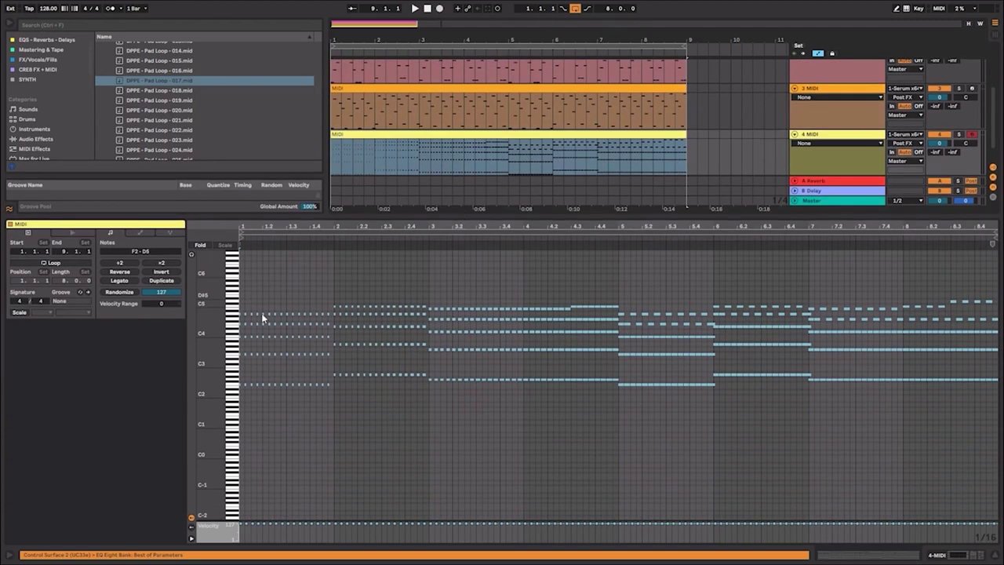
left_click(201, 245)
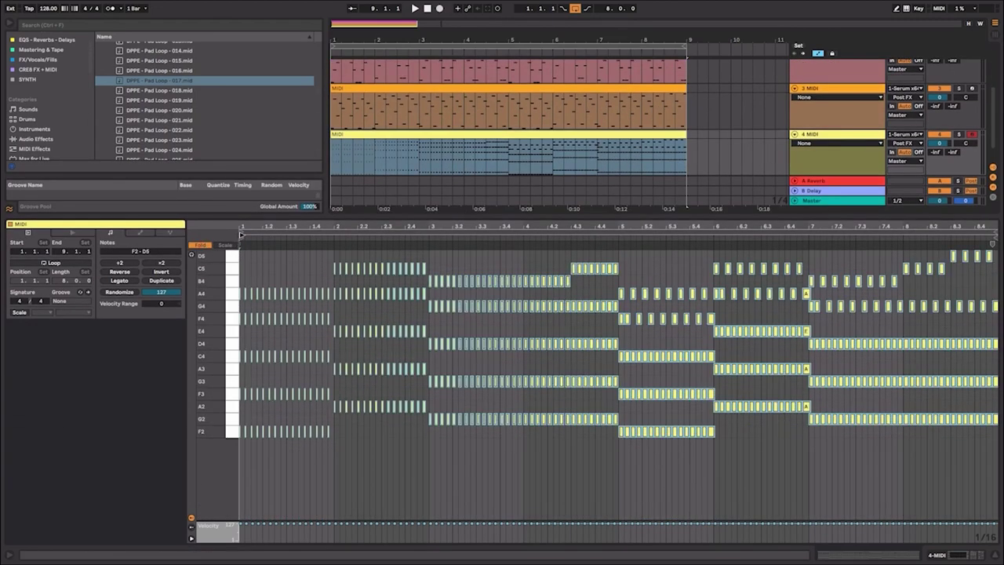
left_click_drag(241, 235, 392, 225)
left_click_drag(824, 224, 560, 224)
left_click_drag(895, 225, 855, 236)
Step: Hide and reopen the clip detail, then switch to track 4's device chain
key("ctrl+alt+l")
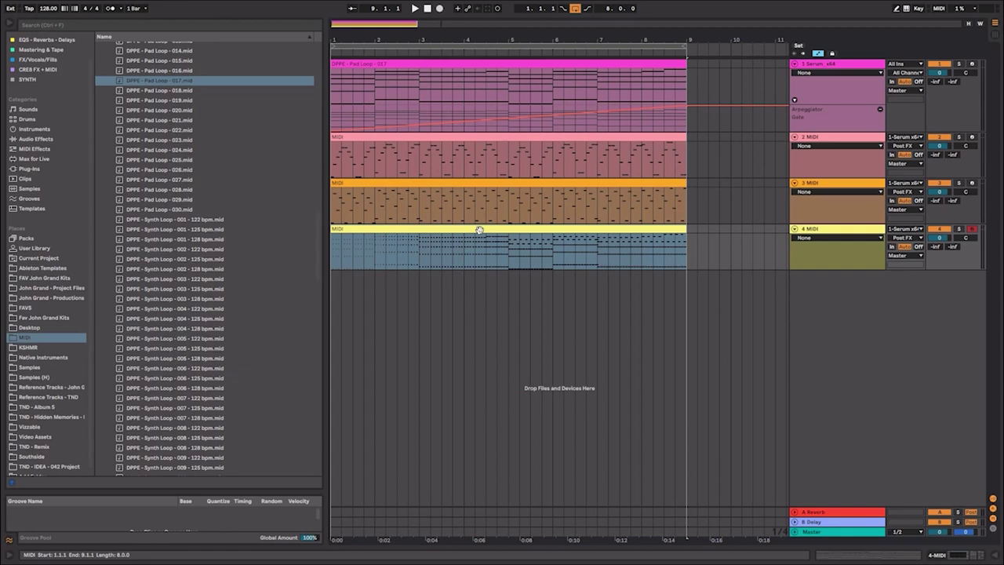
key("ctrl+alt+l")
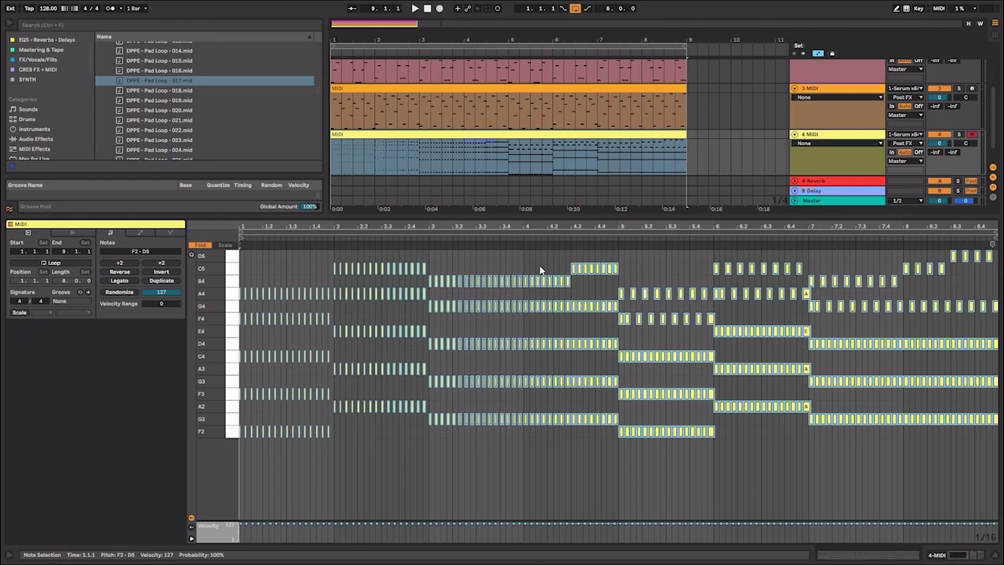
key("shift+Tab")
Step: Insert MIDI track 5 below track 4, fed from the 1-Serum_x64 track
left_click(827, 229)
key("a")
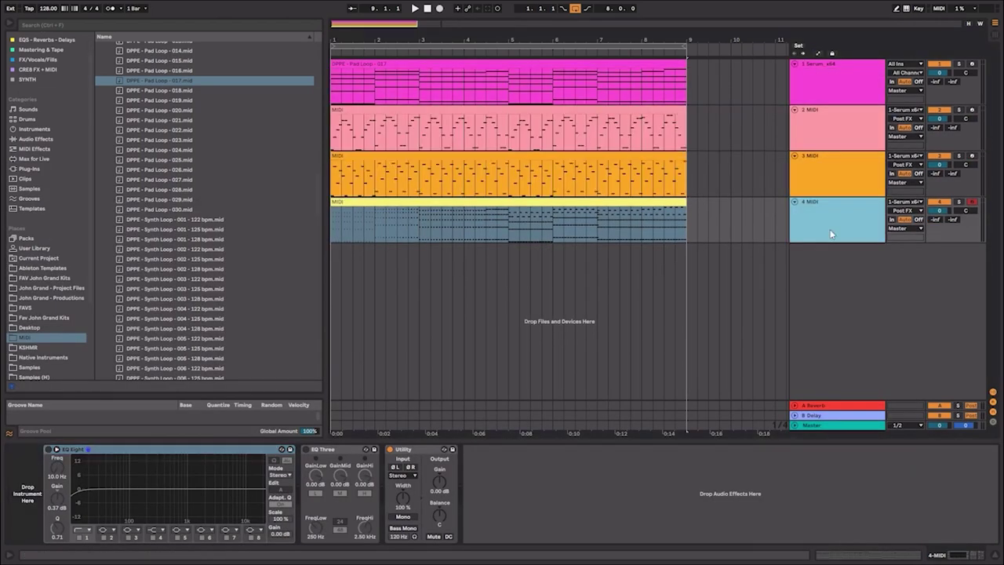
right_click(826, 228)
left_click(870, 313)
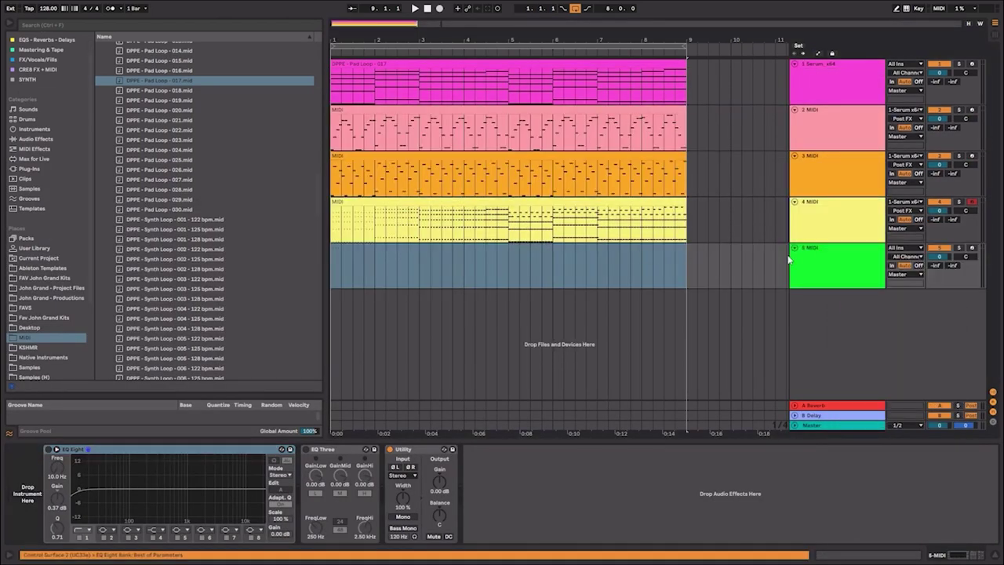
left_click(794, 92)
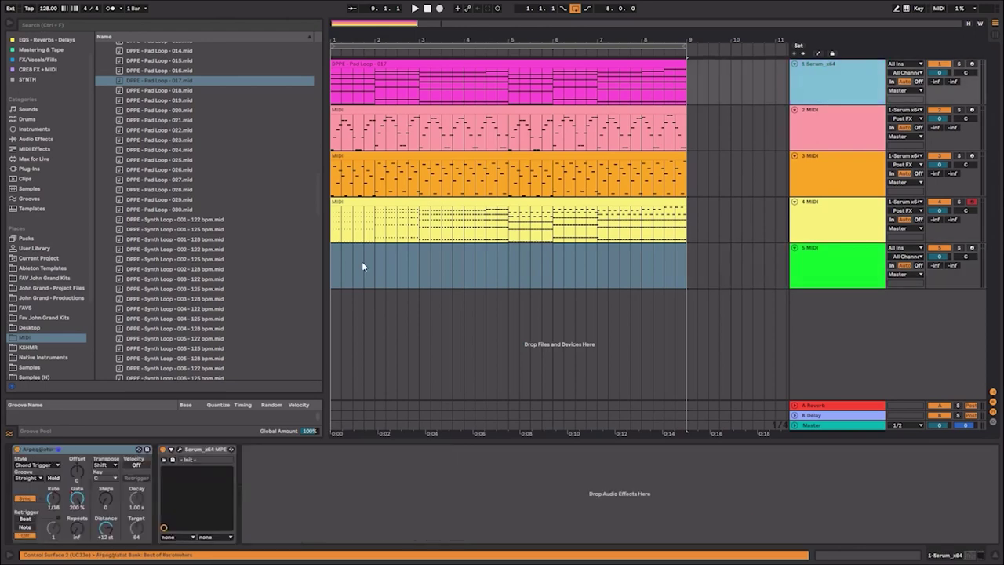
left_click(915, 249)
left_click(910, 342)
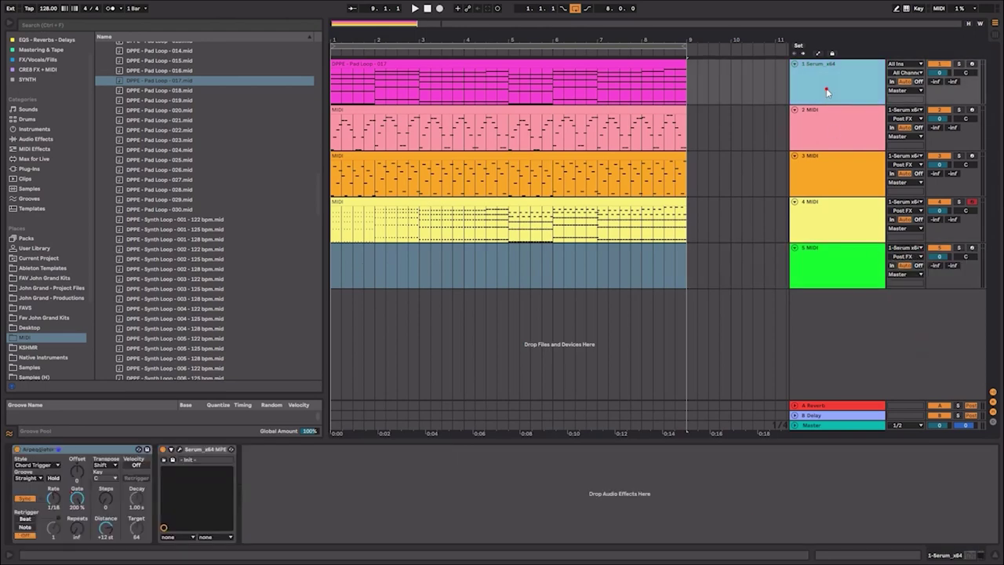
Step: Set the Serum arpeggiator style to Thumb Up and play the whole loop from the start
left_click(55, 465)
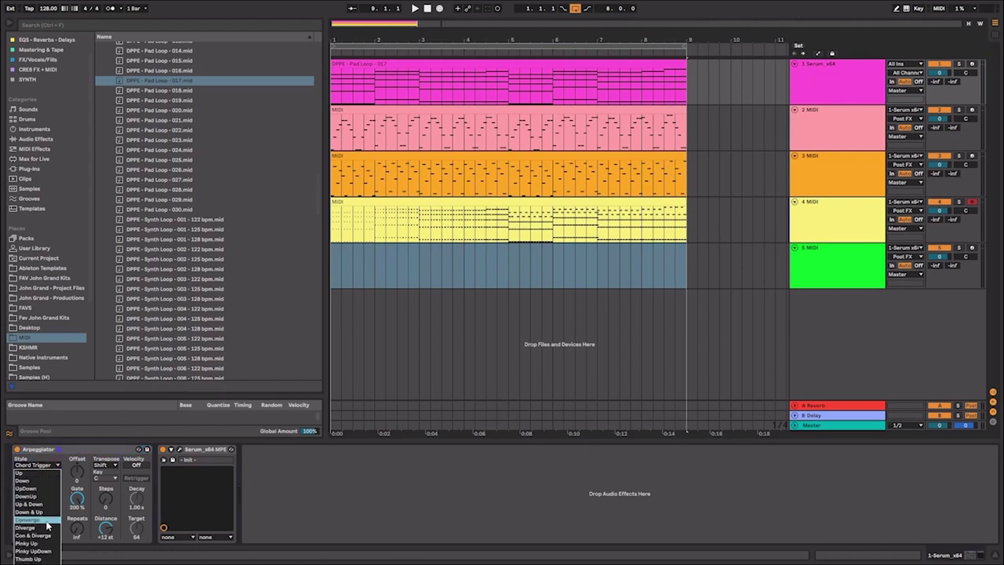
left_click(45, 559)
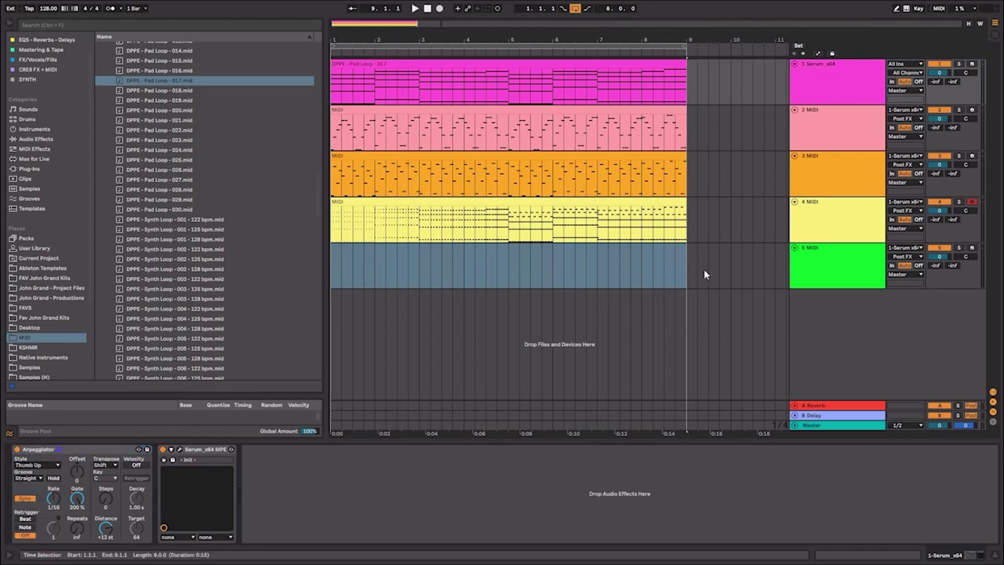
left_click(827, 83)
key("ctrl+a")
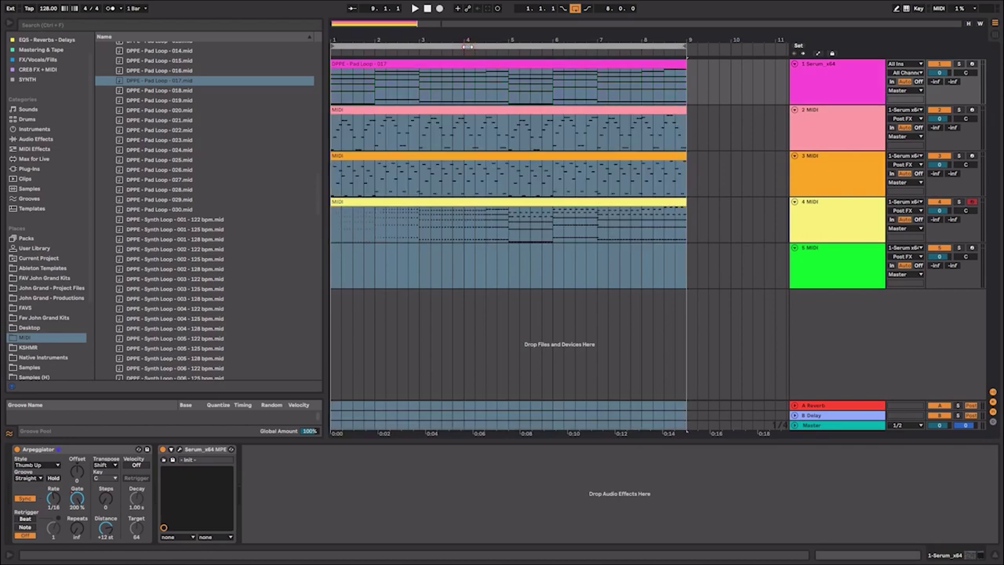
key("space")
Step: Show track 1's Gate automation and replay the Pad Loop 017 clip range from bar 1
key("a")
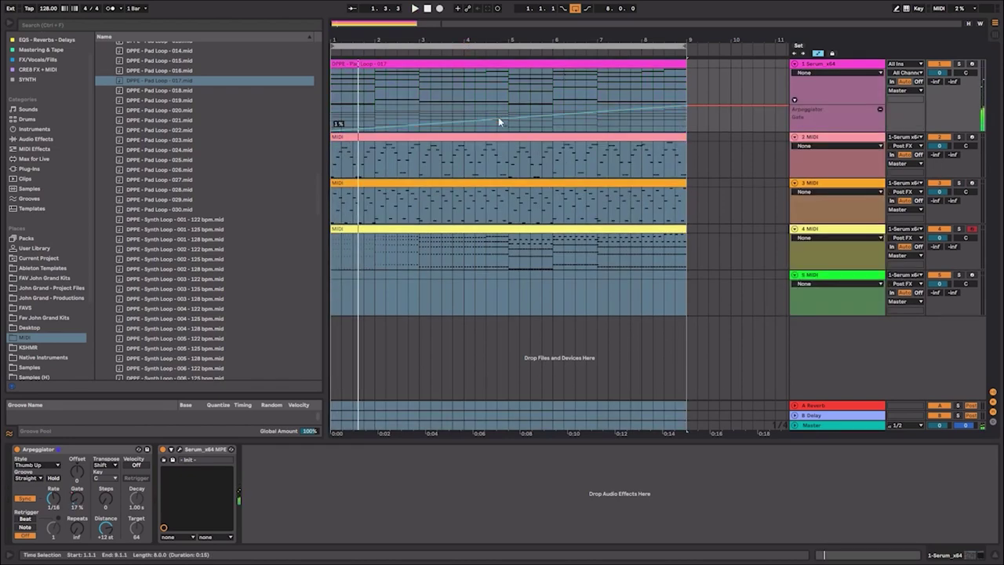
right_click(89, 494)
left_click(109, 508)
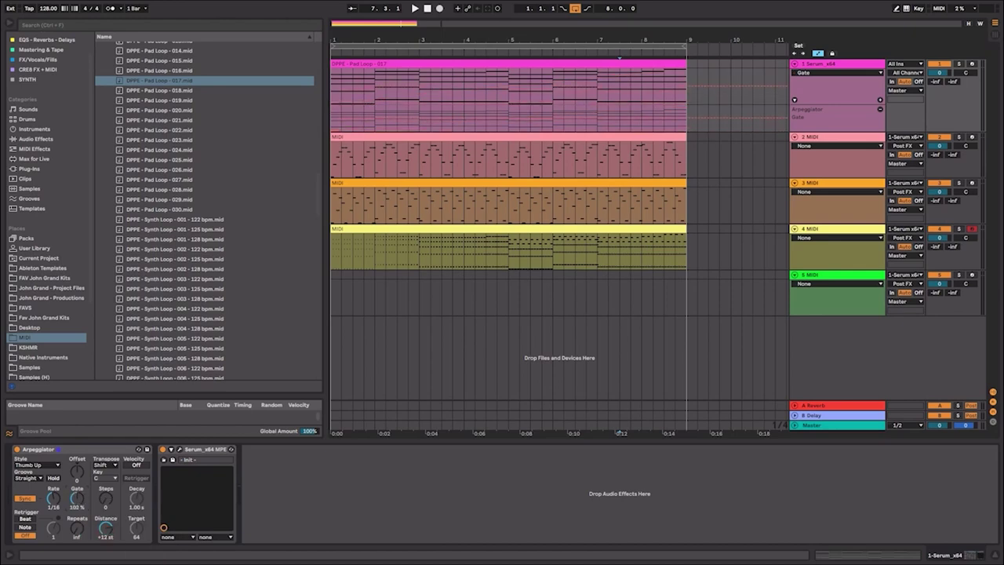
left_click(350, 65)
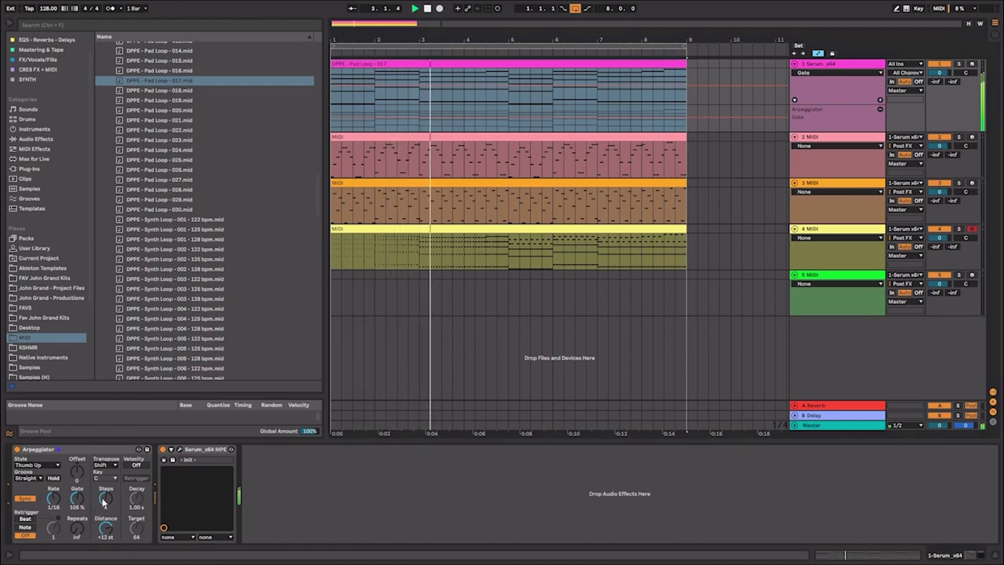
key("space")
key("space")
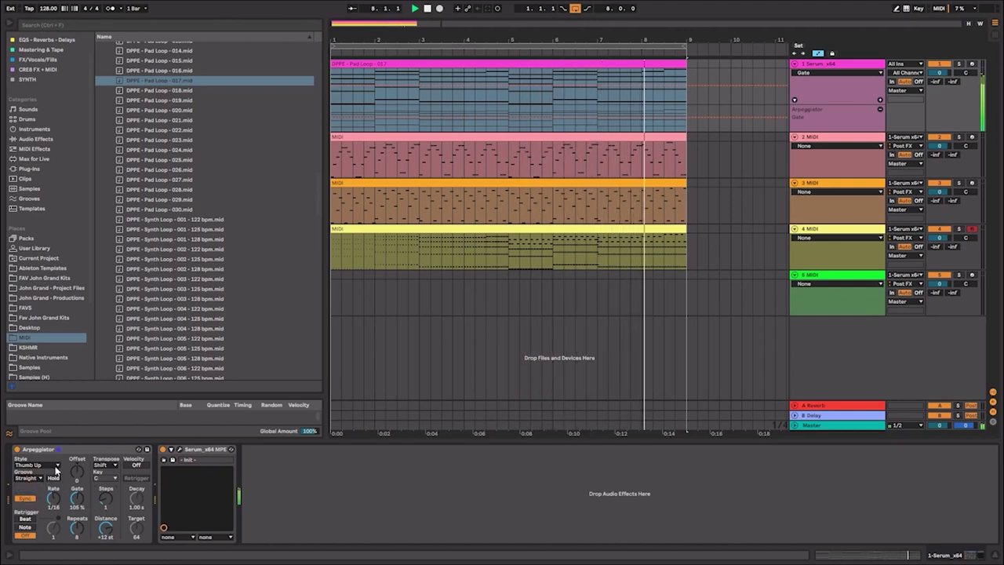
right_click(58, 500)
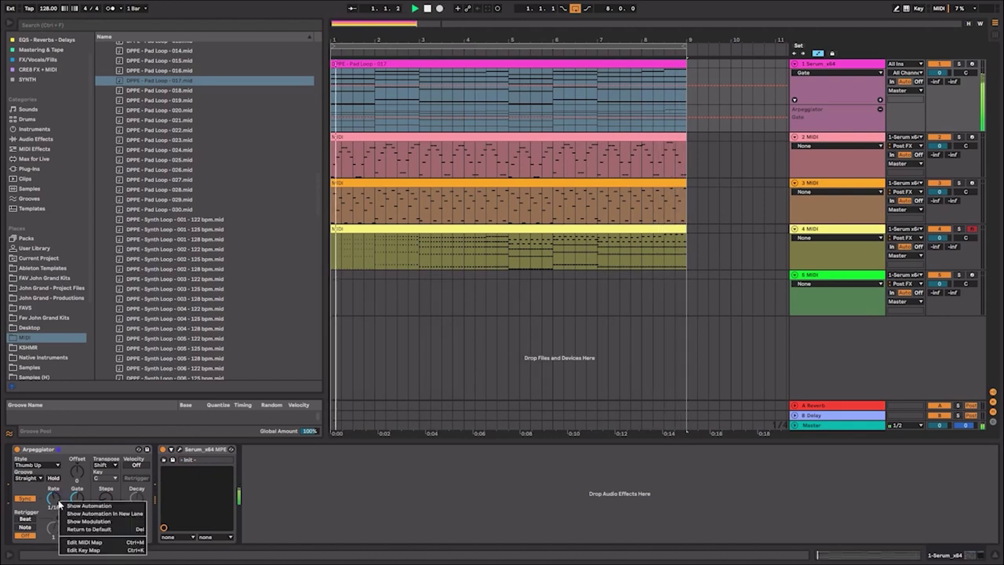
left_click(245, 493)
left_click(959, 286)
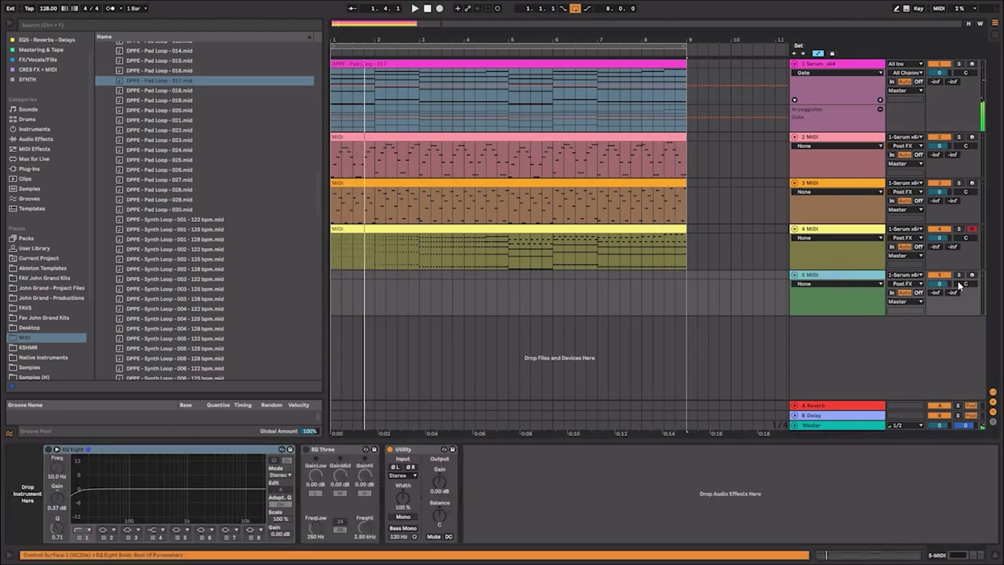
Step: Record the Thumb Up arpeggio onto track 5 across bars 1 to 9
left_click(334, 302)
key("space")
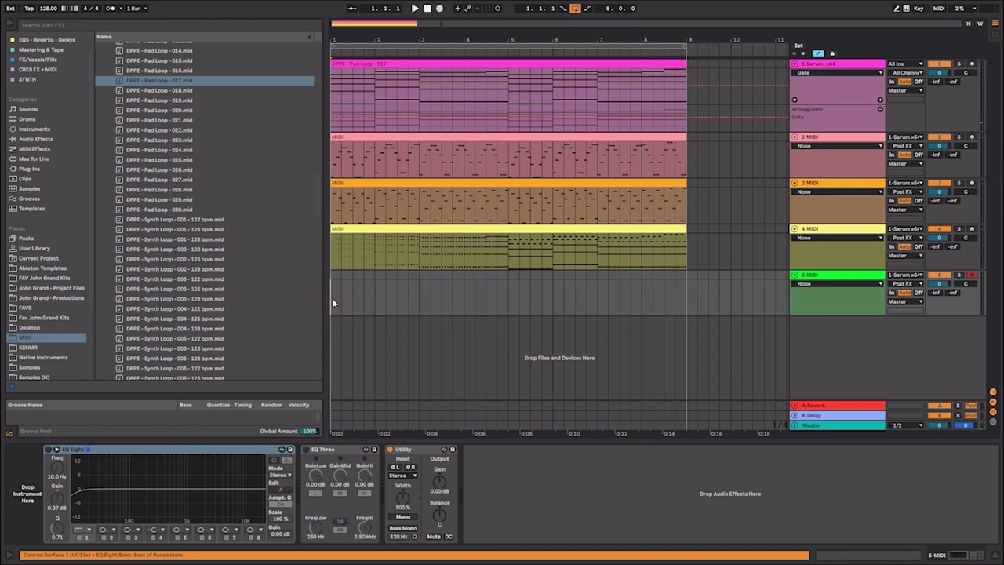
left_click(332, 299)
key("F9")
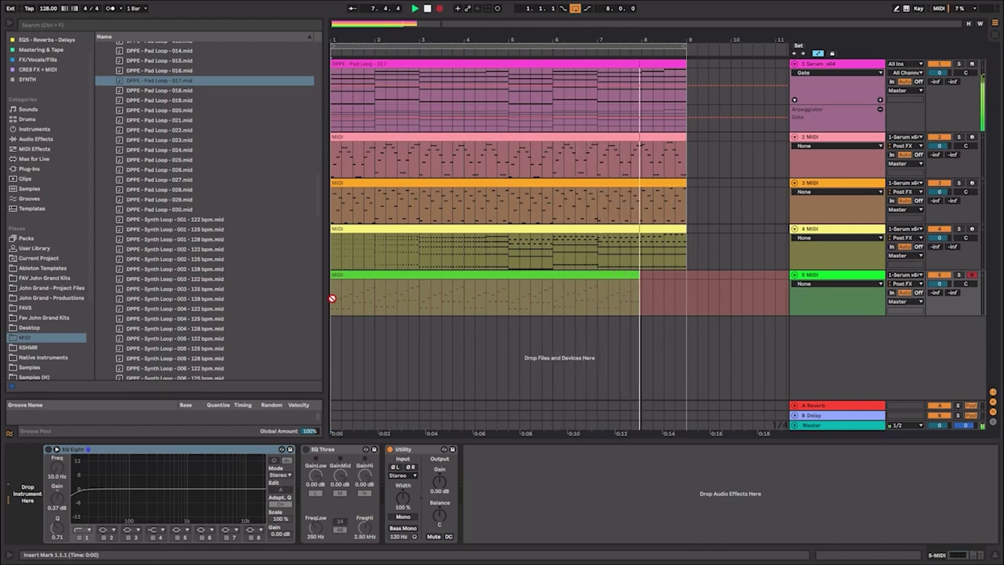
key("space")
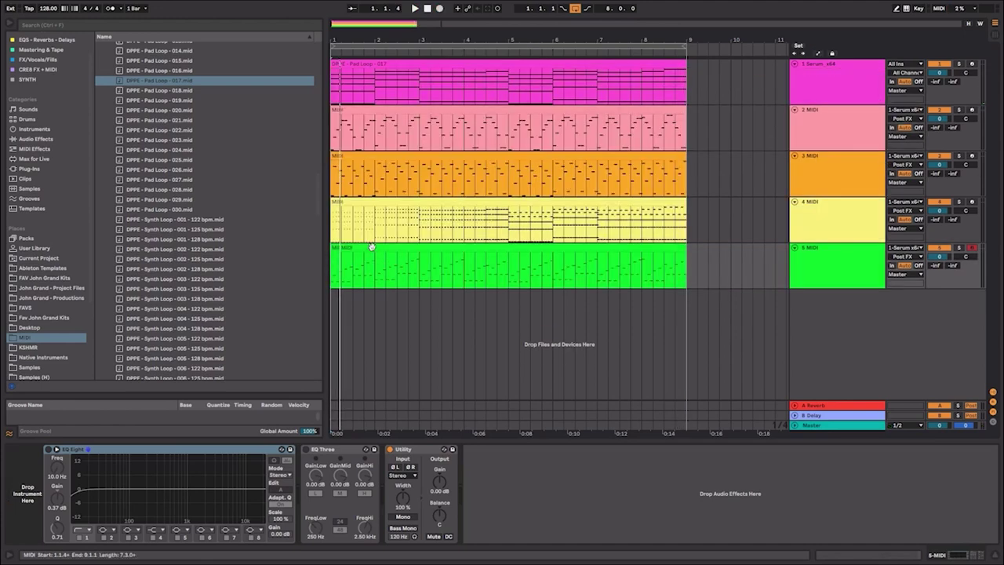
Step: Open track 5's arpeggio clip and select its low F2–A3 notes
left_click(819, 93)
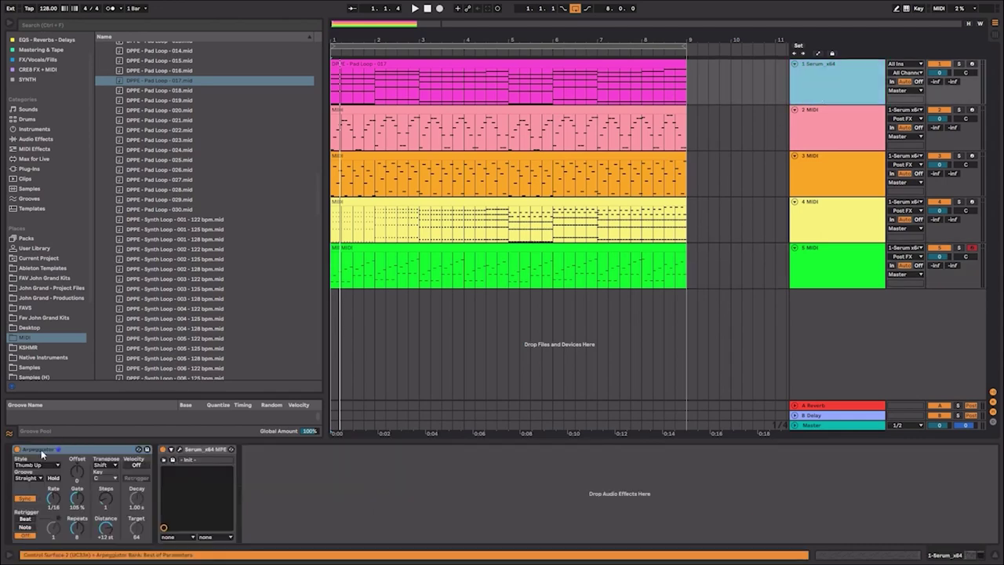
left_click(817, 256)
double_click(638, 244)
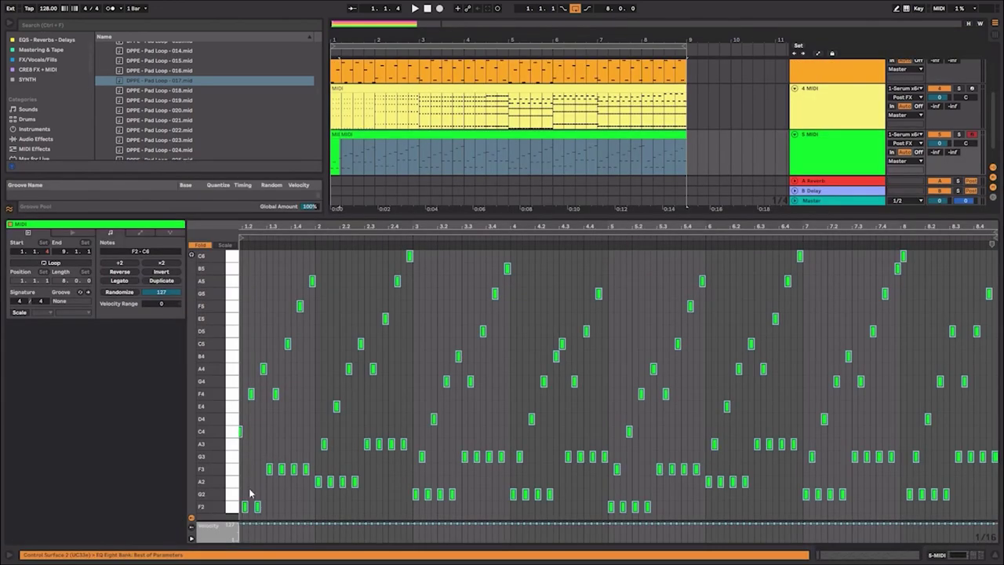
left_click_drag(232, 506, 233, 476)
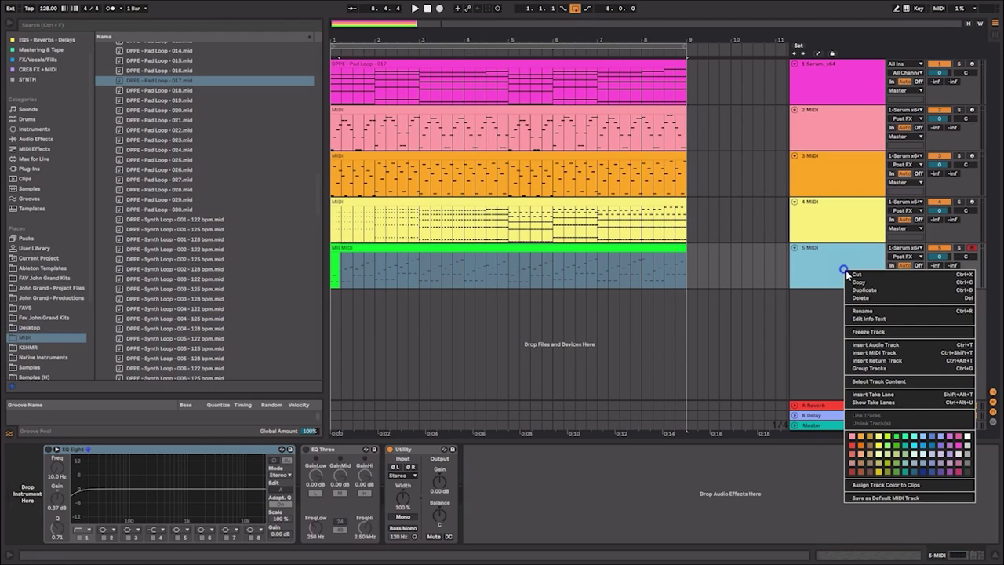
Step: Insert MIDI track 6 and paste the copied notes into a new eight-bar MIDI clip
right_click(846, 269)
left_click(900, 353)
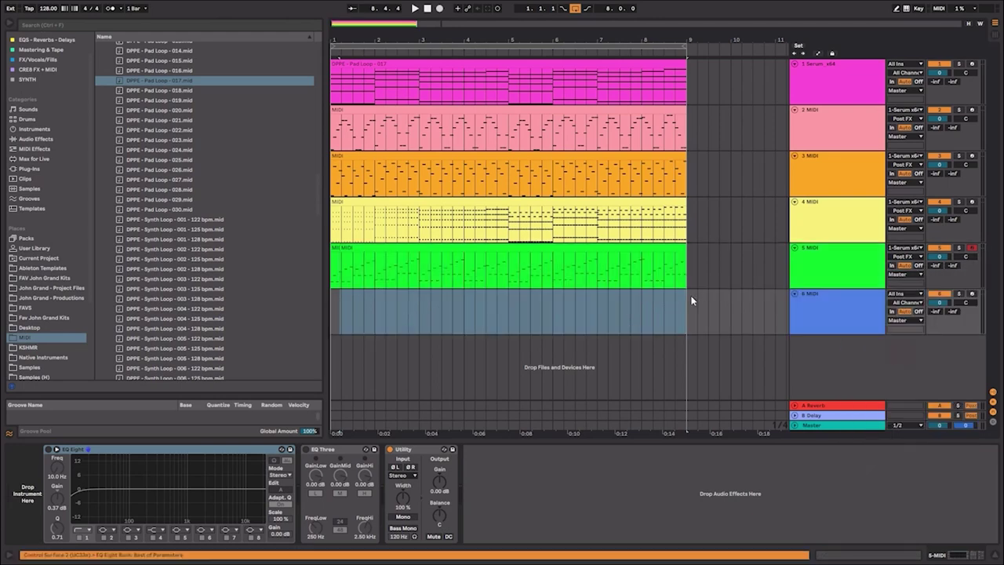
left_click_drag(687, 309, 327, 318)
key("ctrl+shift+m")
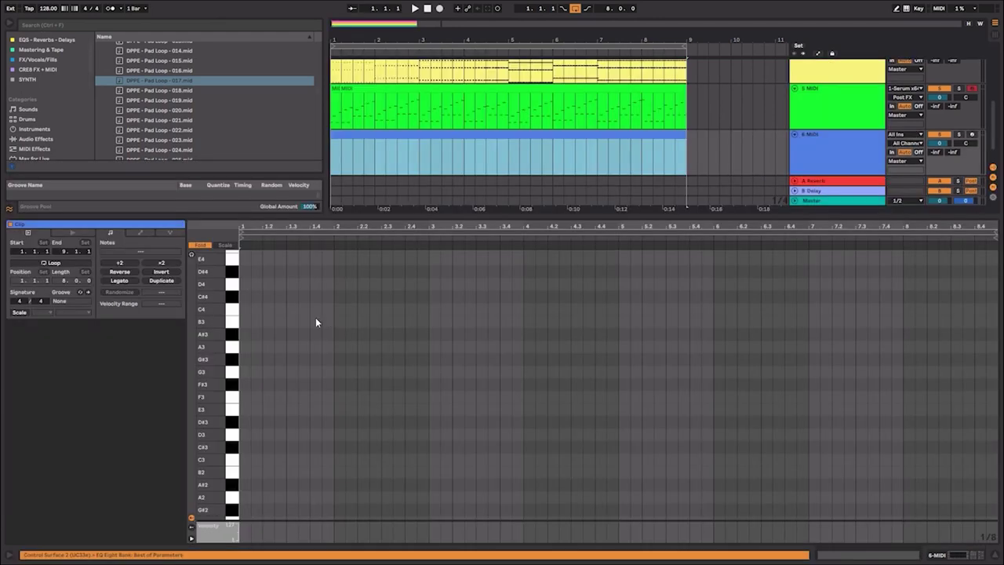
key("ctrl+v")
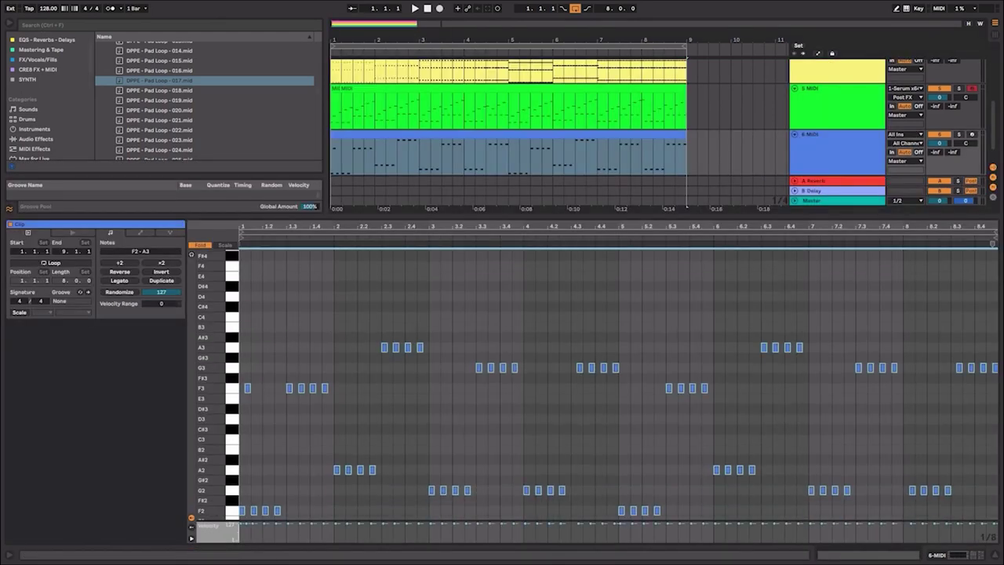
left_click_drag(267, 380, 244, 378)
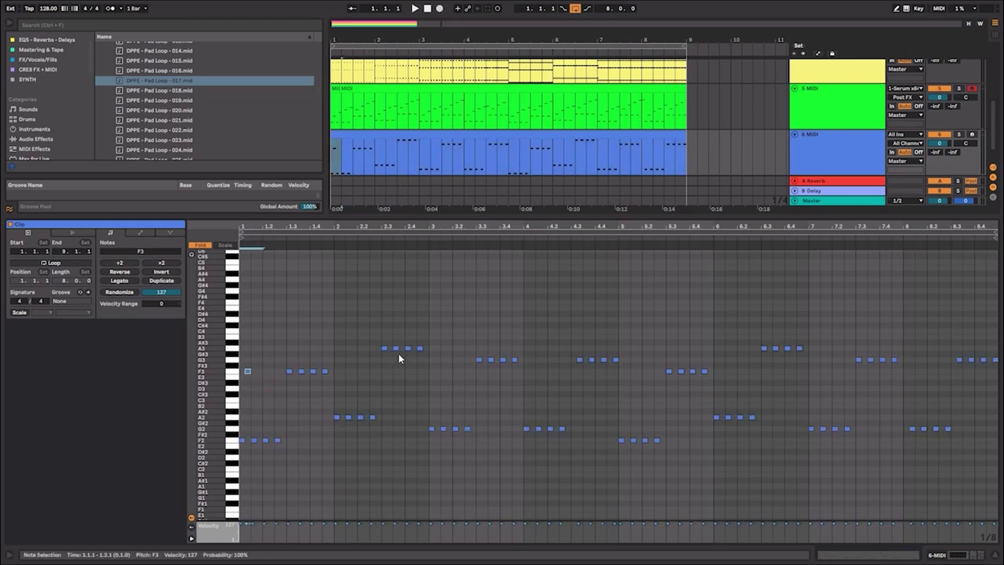
Step: Search the Plug-ins browser for 'serum'
key("shift+Tab")
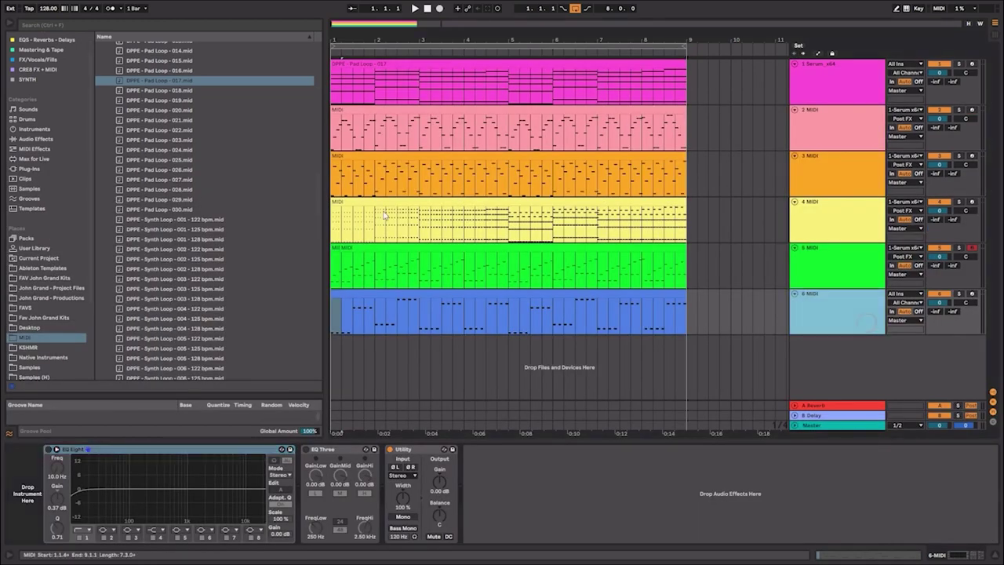
left_click(32, 169)
type("serum")
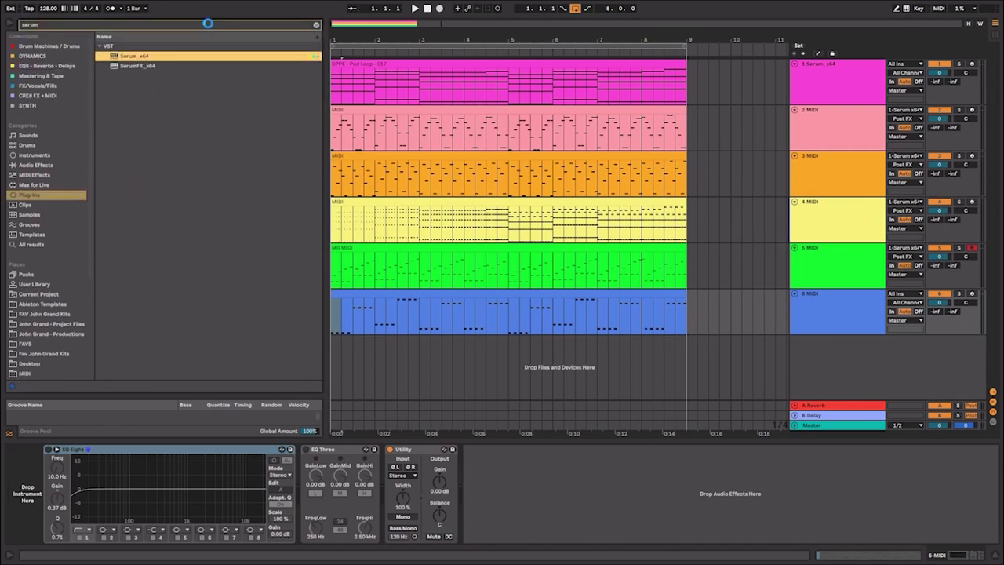
Step: Load Serum on track 6 with the STEV2 Basses > BASS - Anubian preset, then open the bass clip's notes
key("Return")
left_click(513, 99)
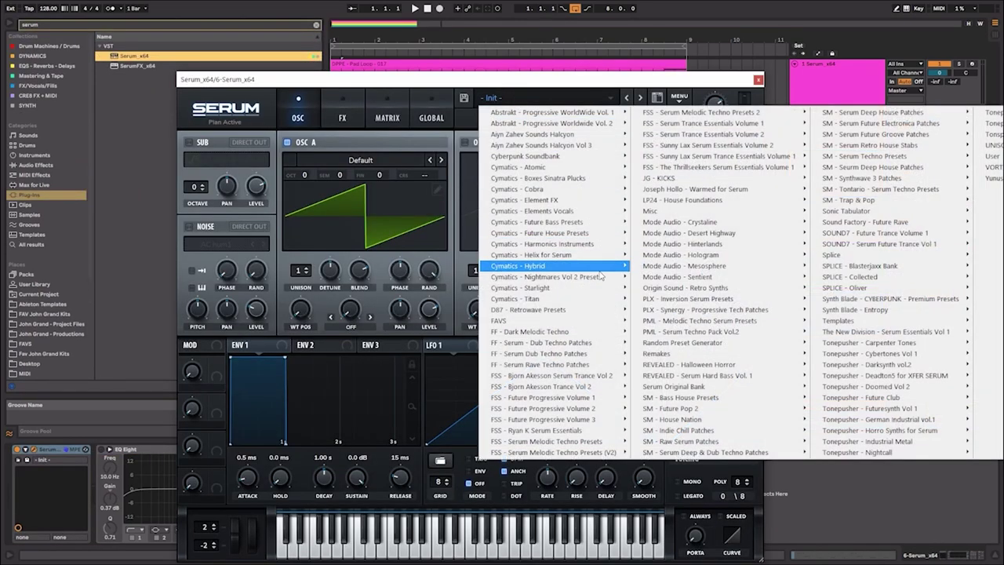
mouse_move(604, 453)
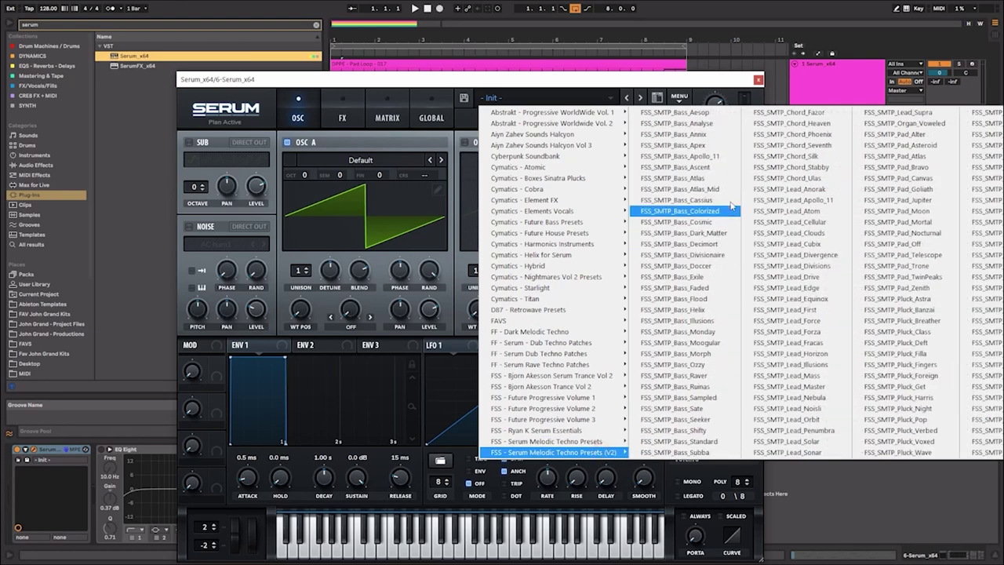
mouse_move(706, 134)
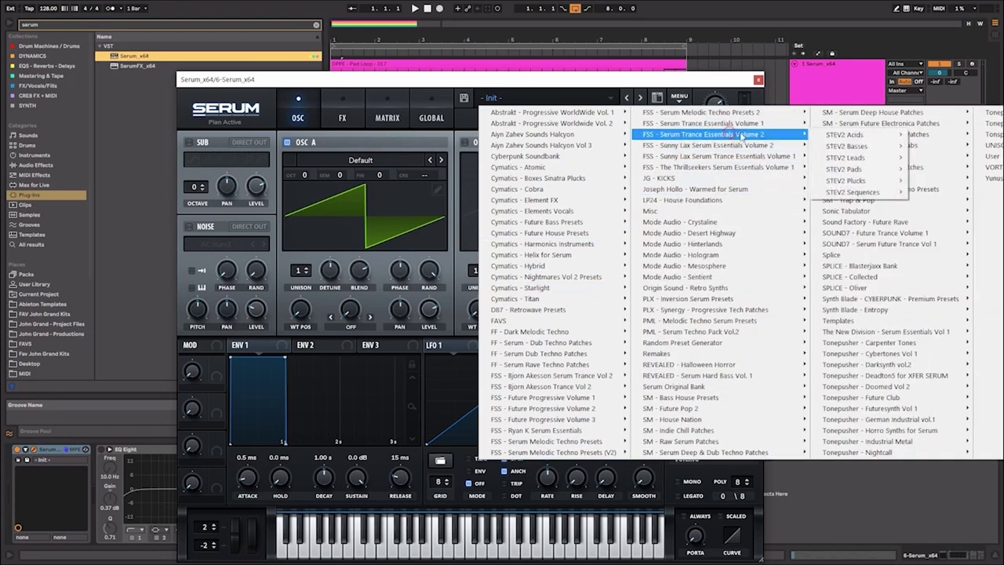
mouse_move(855, 145)
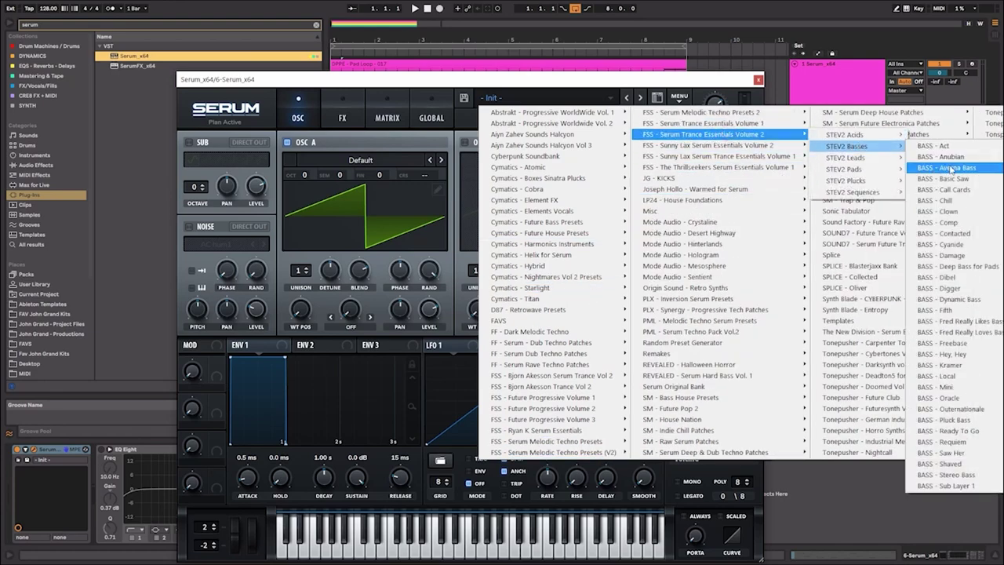
left_click(946, 157)
left_click(758, 79)
left_click(839, 314)
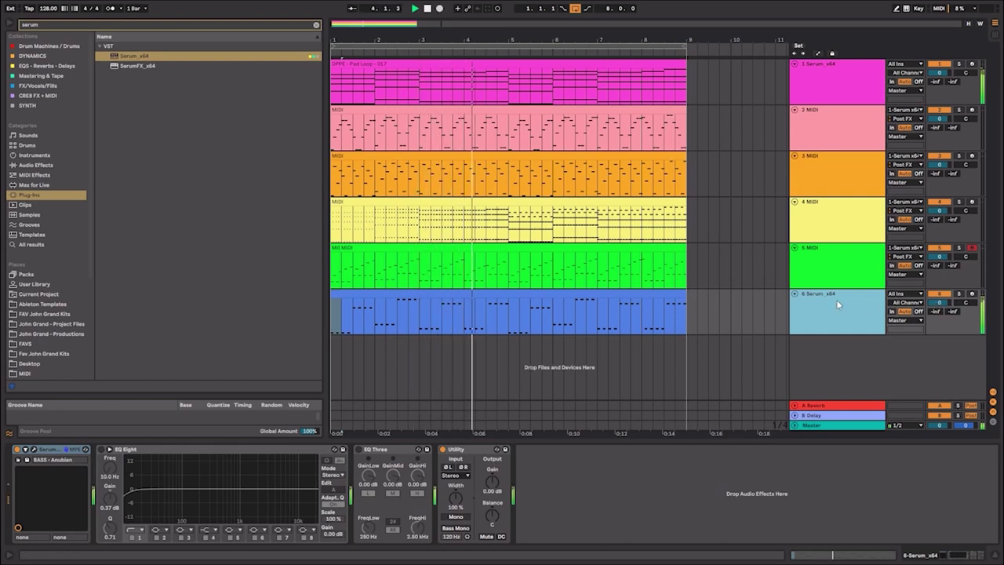
double_click(491, 293)
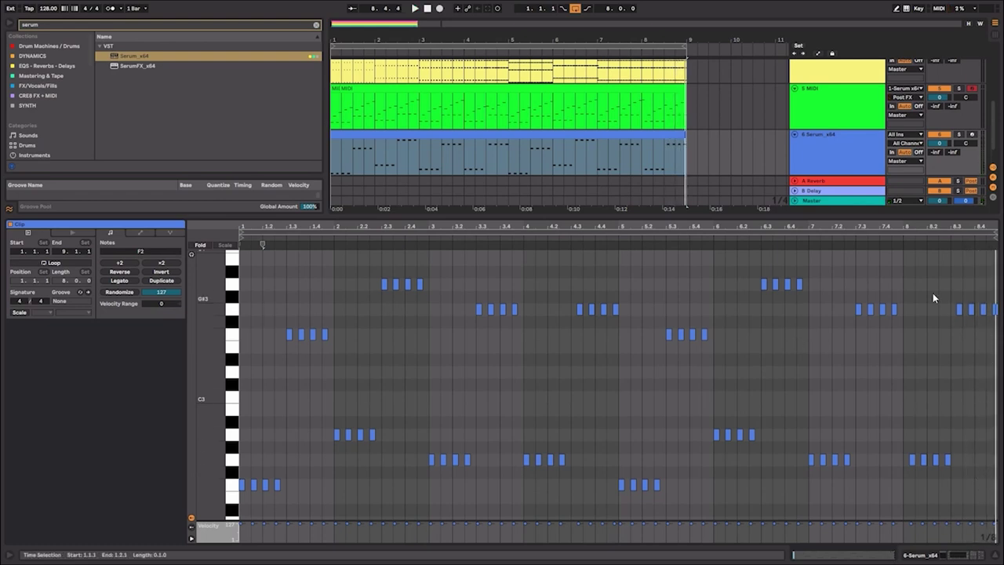
Step: Drop the bass clip's F3–A3 notes an octave into the F2–A2 range
left_click_drag(904, 290, 998, 502)
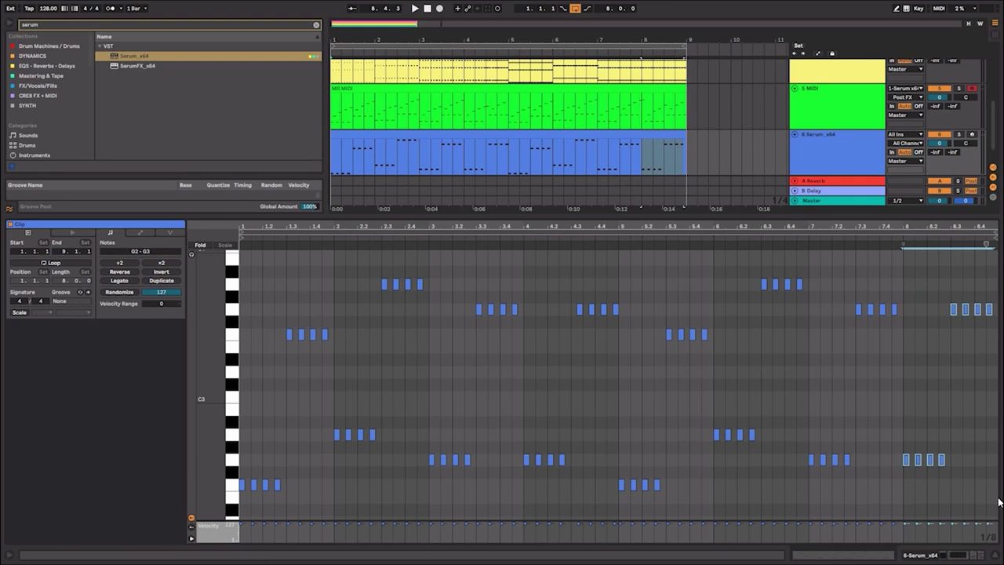
left_click_drag(241, 268, 235, 370)
key("shift+Down")
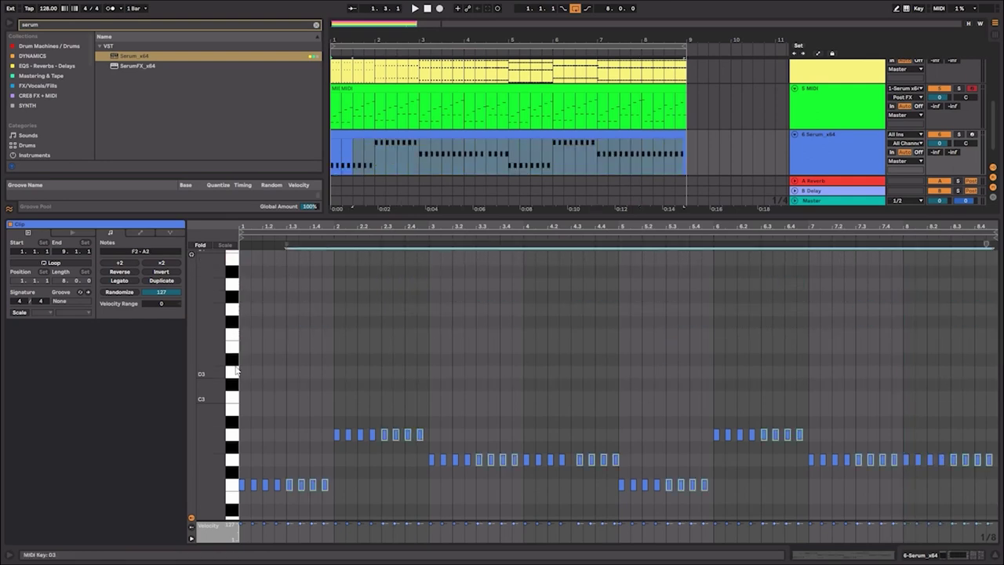
key("shift+Tab")
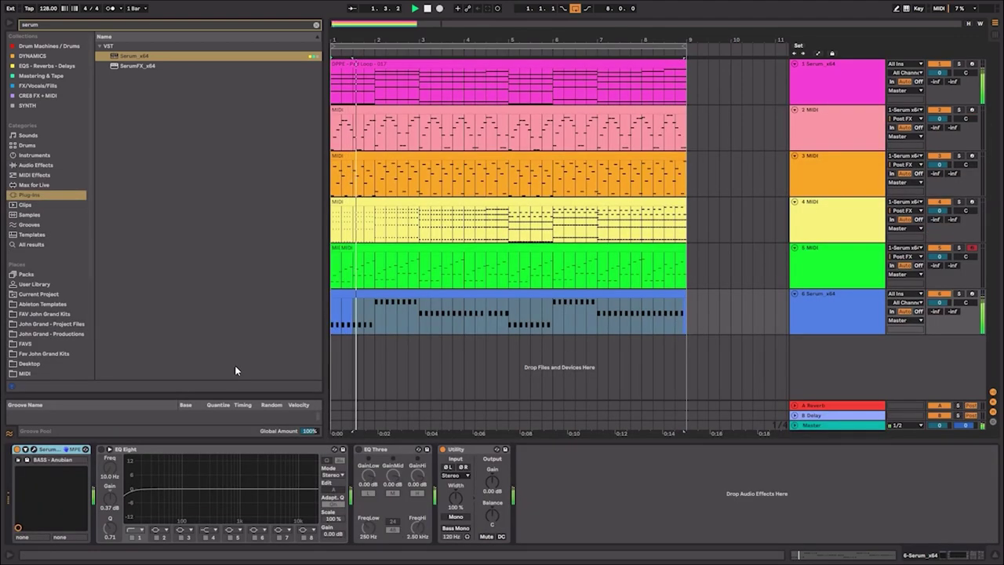
left_click(406, 295)
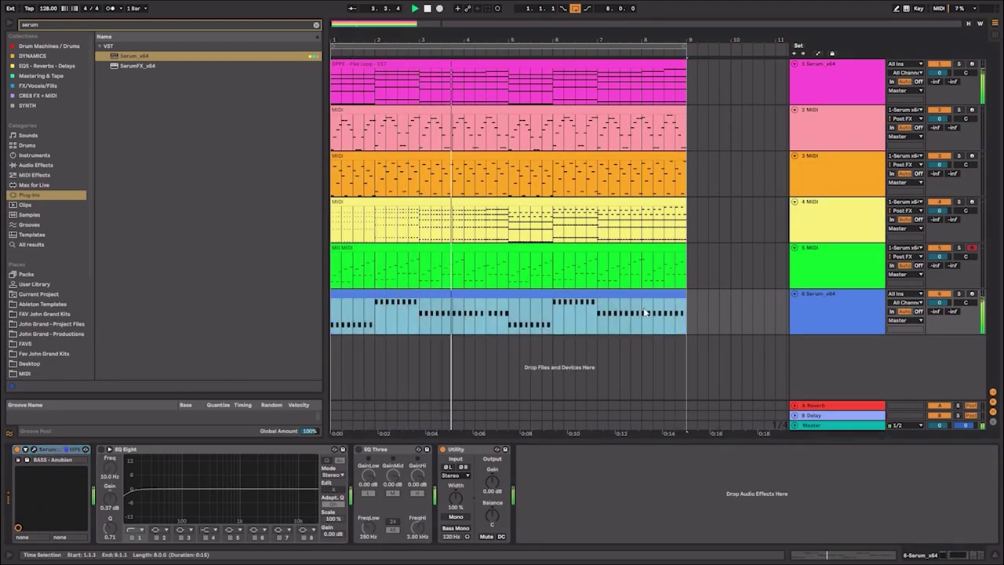
Step: Shift a run of G2 notes along the timeline in track 6's bass clip
left_click(844, 302)
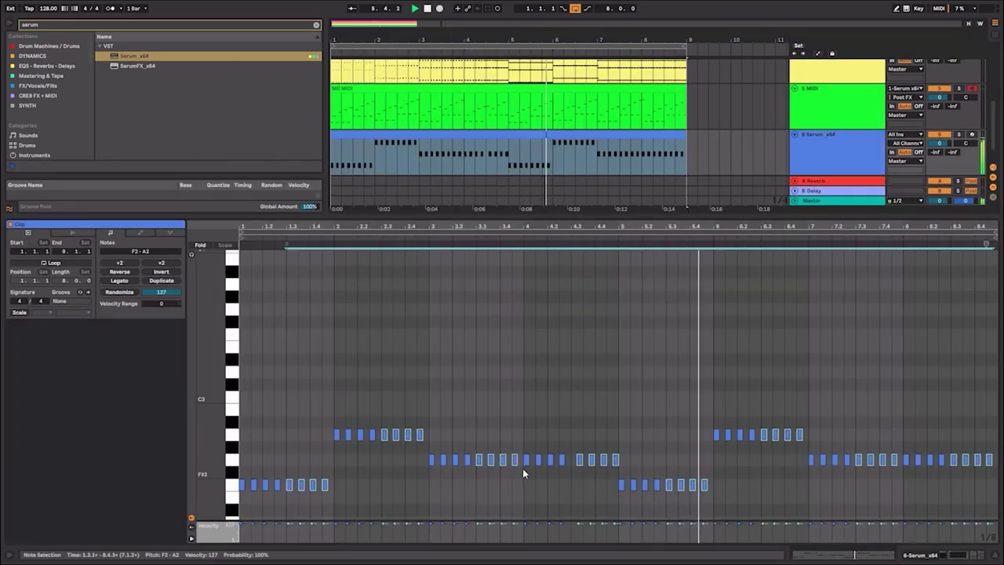
left_click_drag(523, 469, 615, 461)
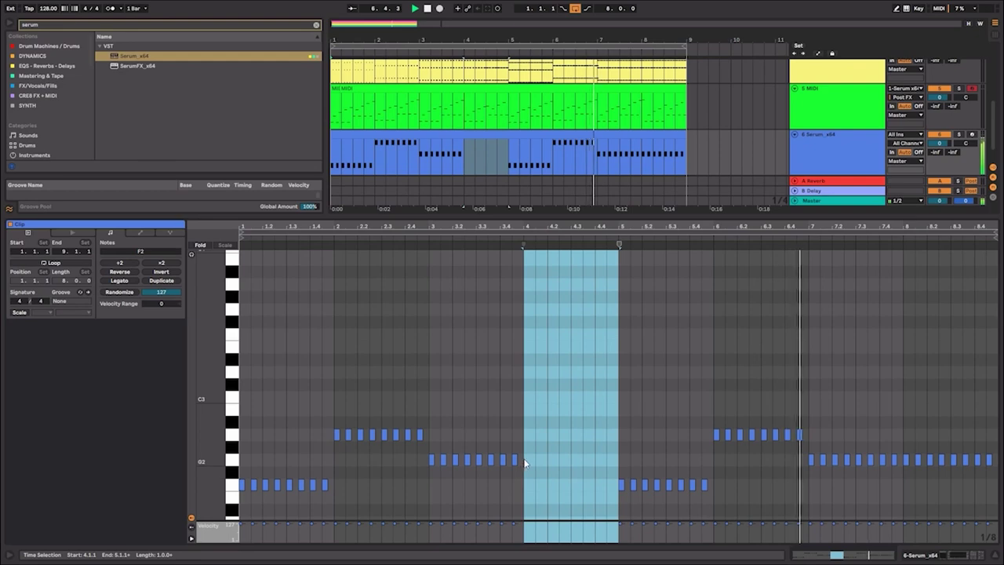
mouse_move(511, 462)
left_mouse_down()
mouse_move(416, 464)
mouse_move(510, 459)
left_mouse_up()
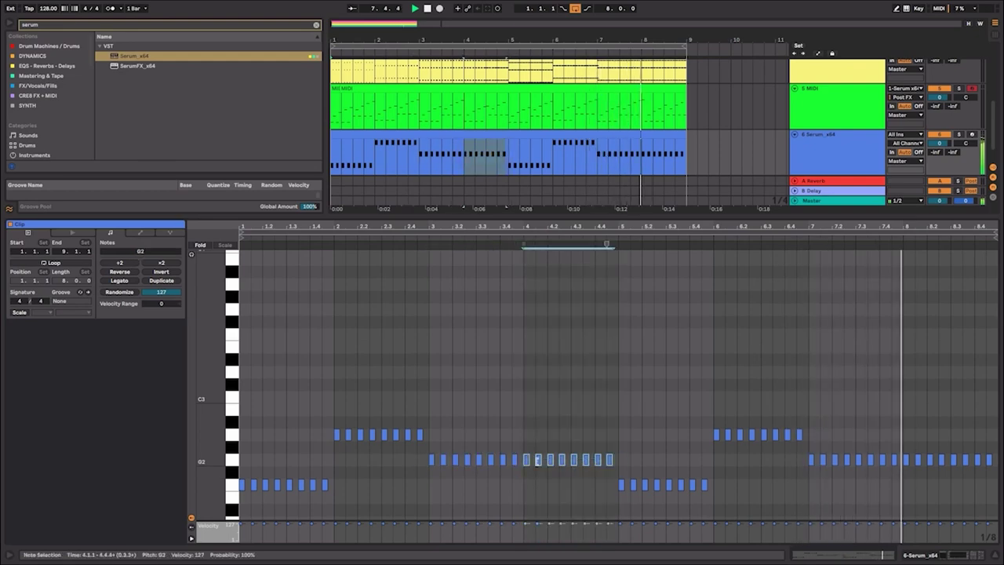
left_click(641, 345)
key("shift+Tab")
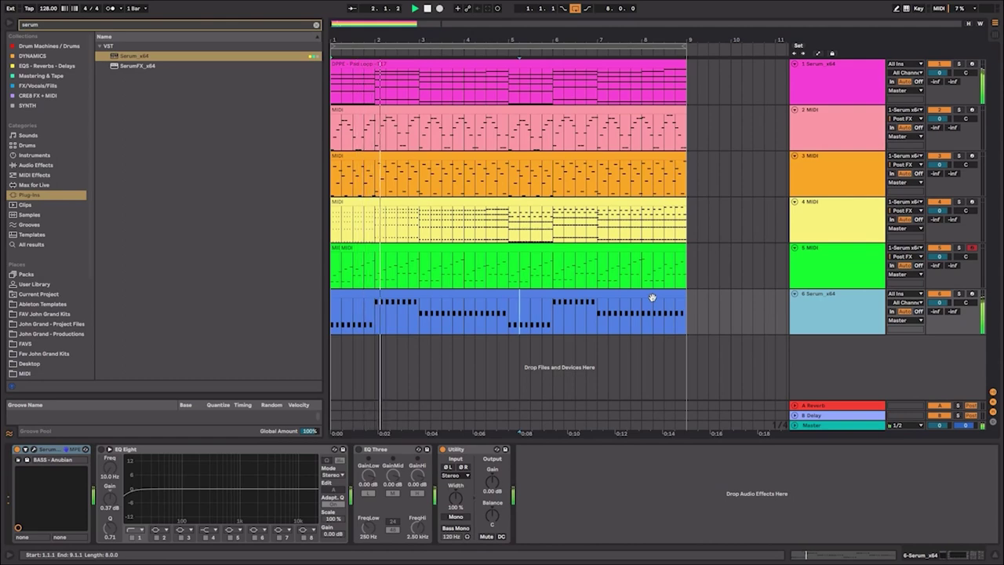
Step: Load Serum onto track 2 with the PLUCK - Gemini preset and close its window
left_click(853, 119)
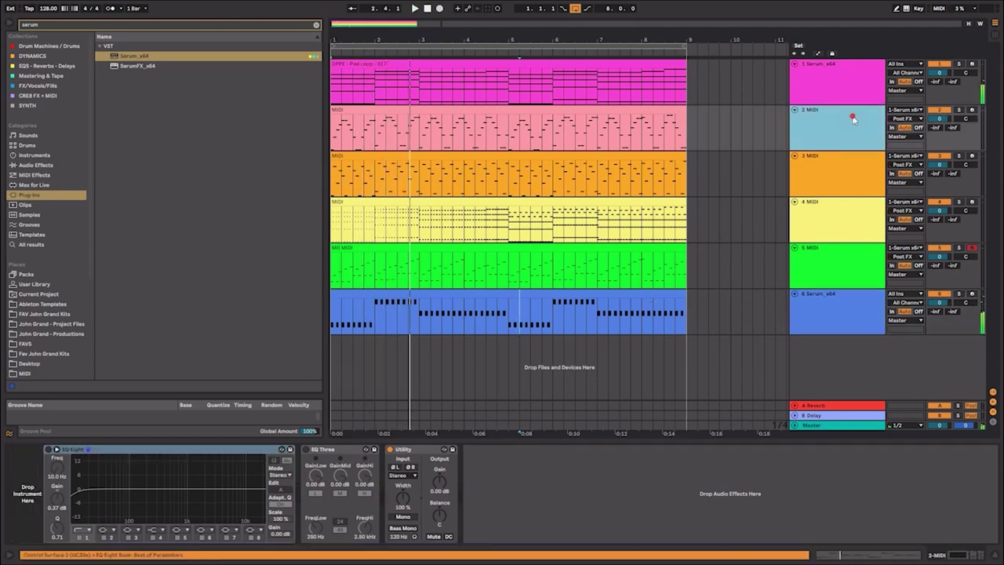
left_click(240, 59)
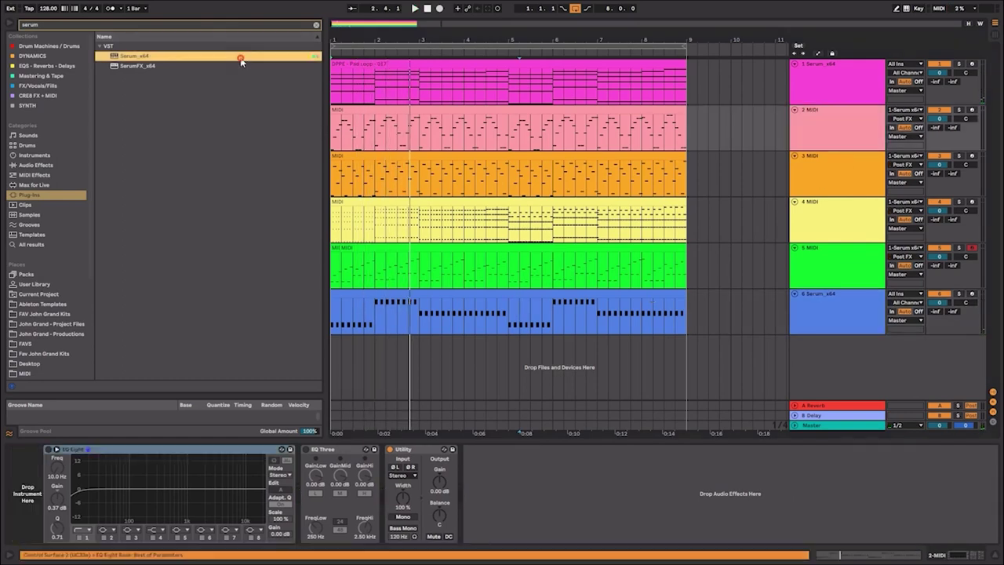
left_click_drag(641, 112, 816, 125)
left_click(521, 118)
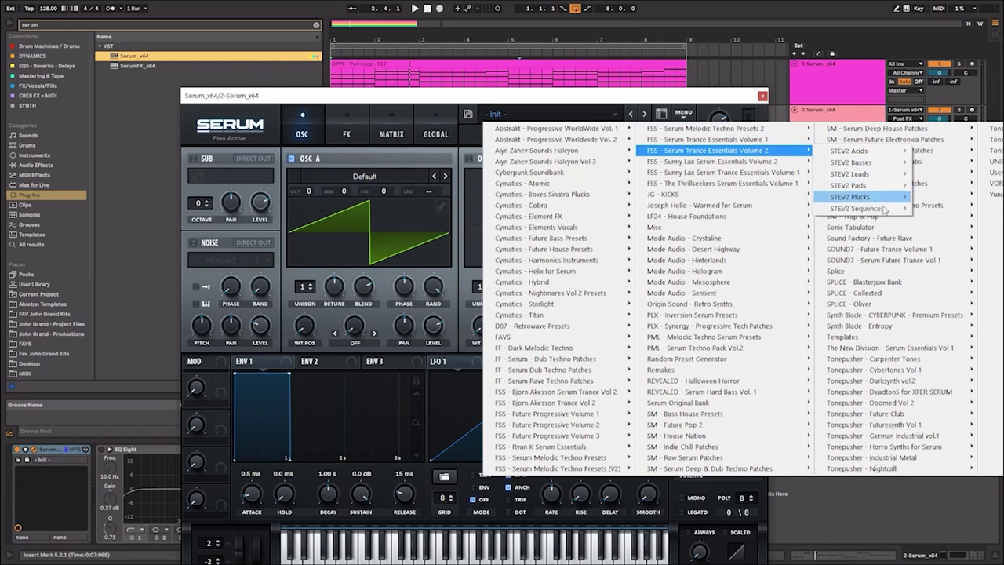
left_click(882, 198)
left_click(950, 502)
left_click(762, 95)
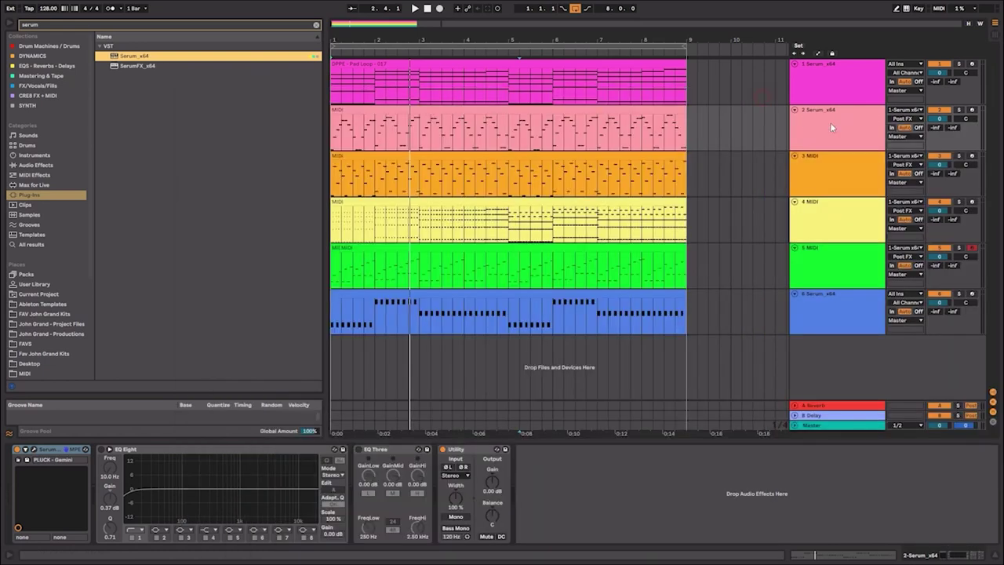
Step: Load Serum onto track 3 and pick the PLUCK - Gemini preset
left_click(834, 164)
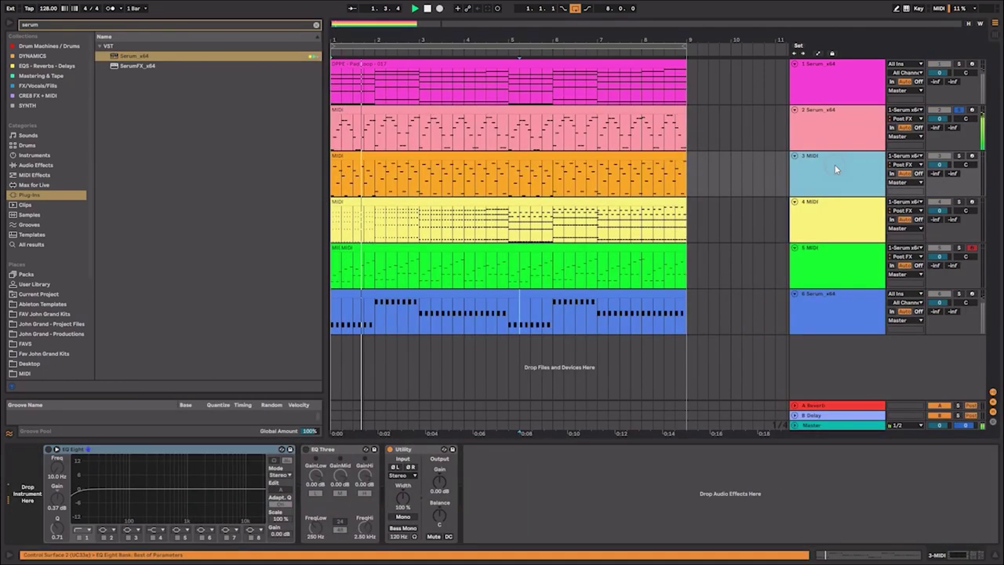
left_click_drag(210, 58, 353, 97)
left_click_drag(476, 113, 486, 169)
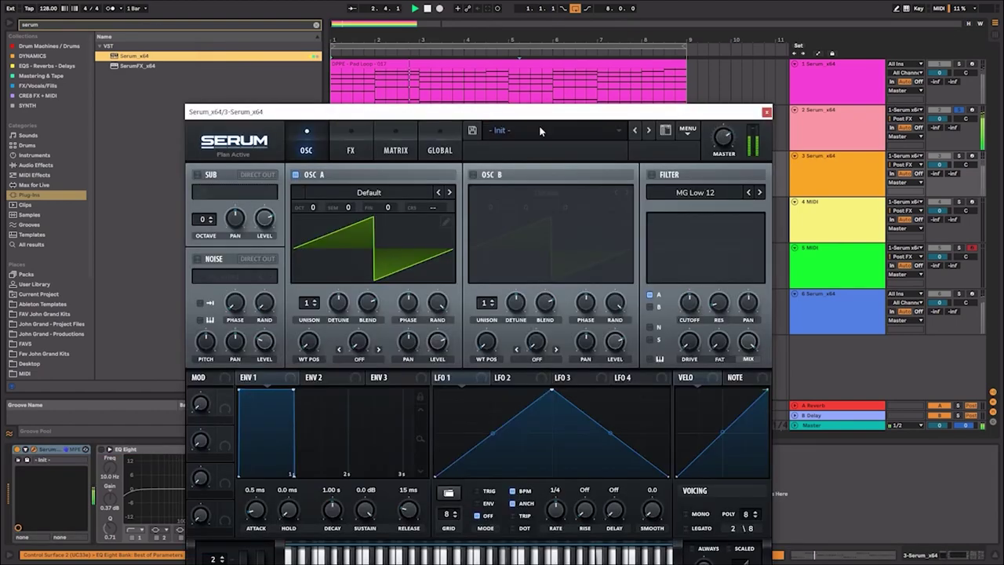
left_click(502, 130)
mouse_move(682, 178)
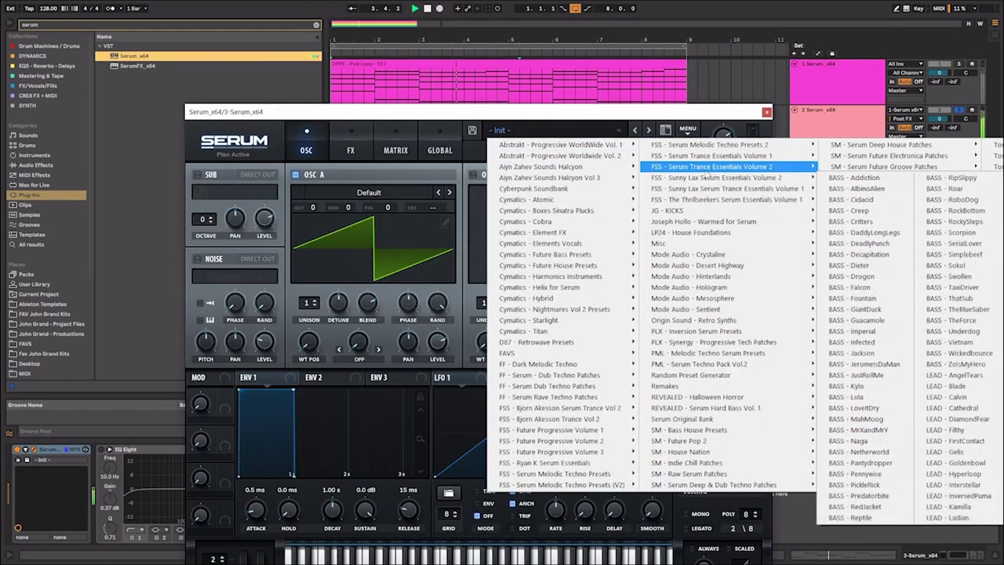
mouse_move(710, 167)
mouse_move(909, 213)
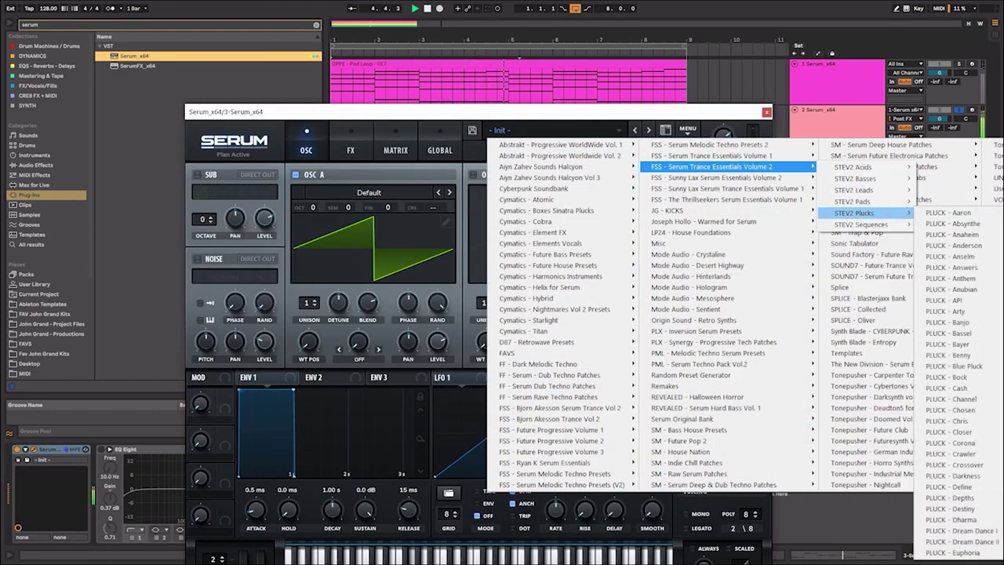
left_click(953, 561)
Step: Step past Go Pluck Yourself to the PLUCK - Gondor preset and close Serum
left_click(849, 168)
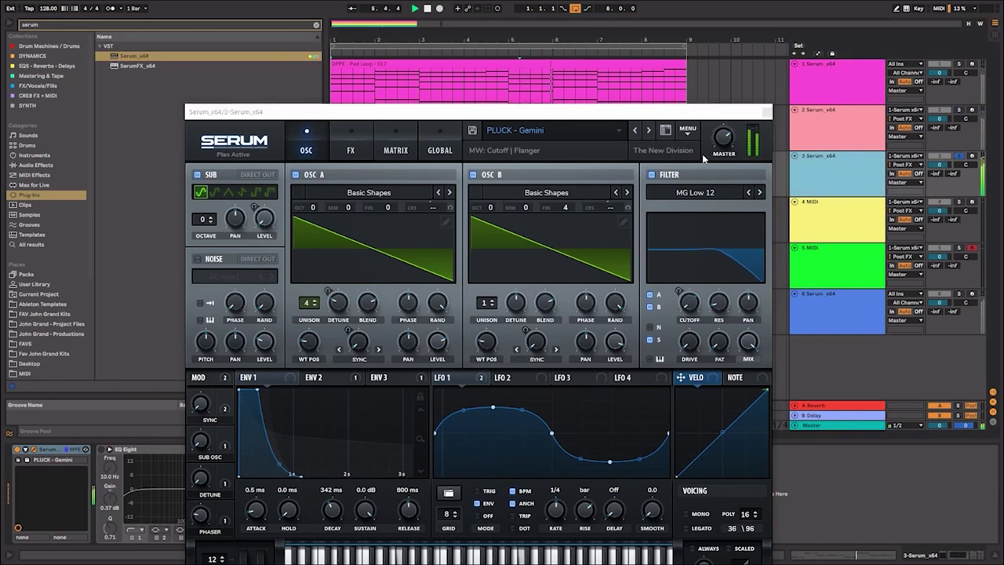
left_click(649, 131)
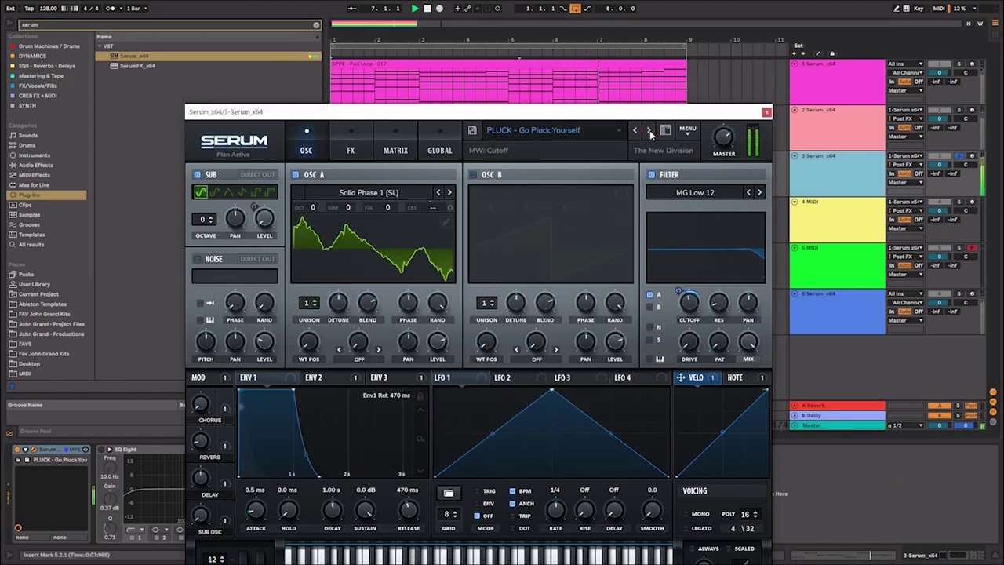
left_click(649, 130)
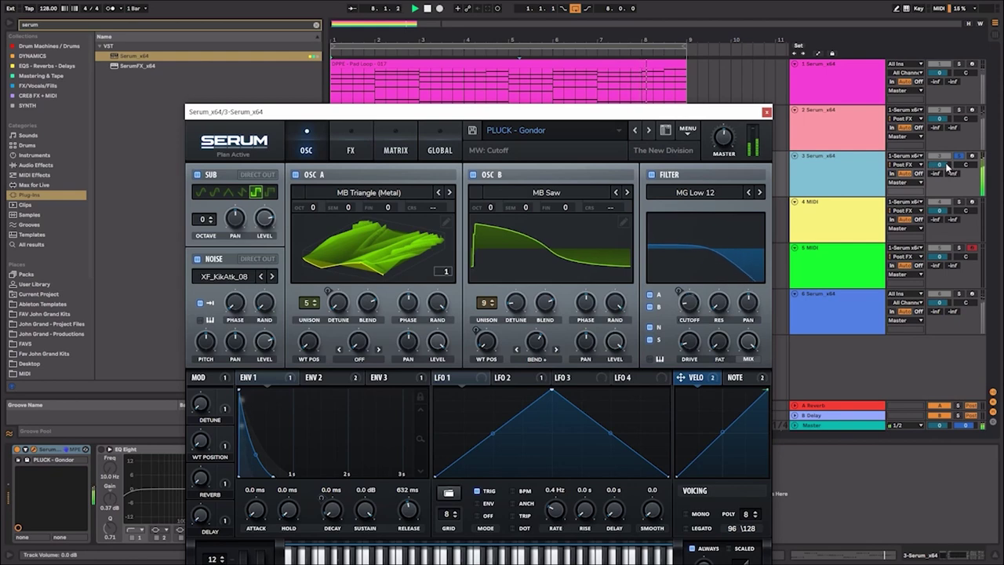
left_click(856, 214)
Step: Add Serum to track 4 and load the PLUCK - Arty preset
left_click(766, 112)
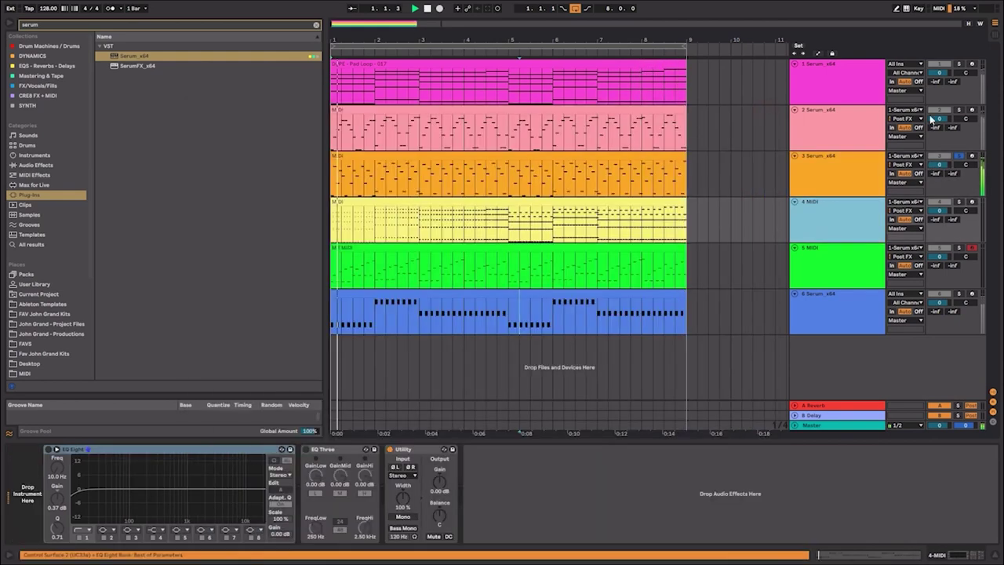
left_click(221, 57)
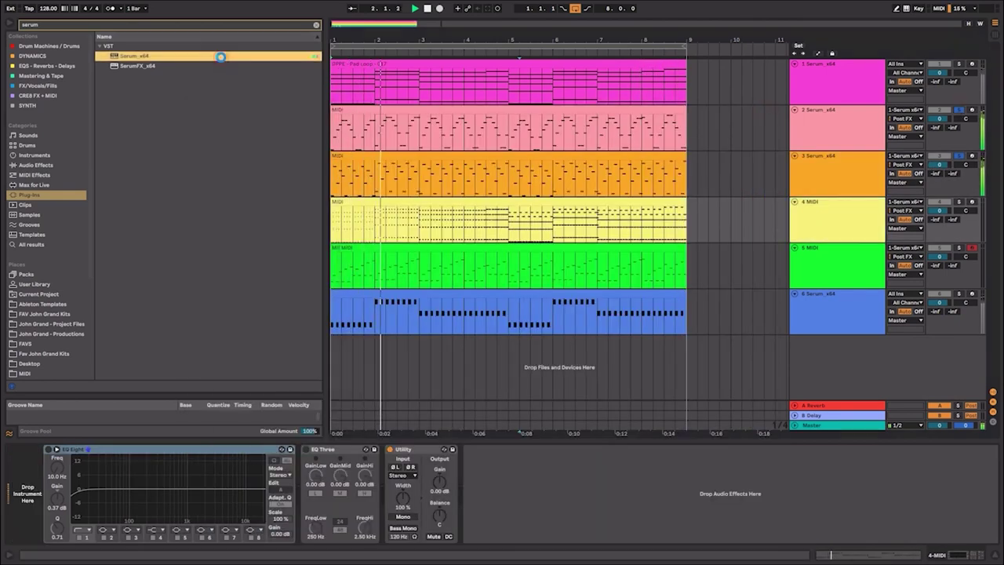
key("Return")
left_click(492, 146)
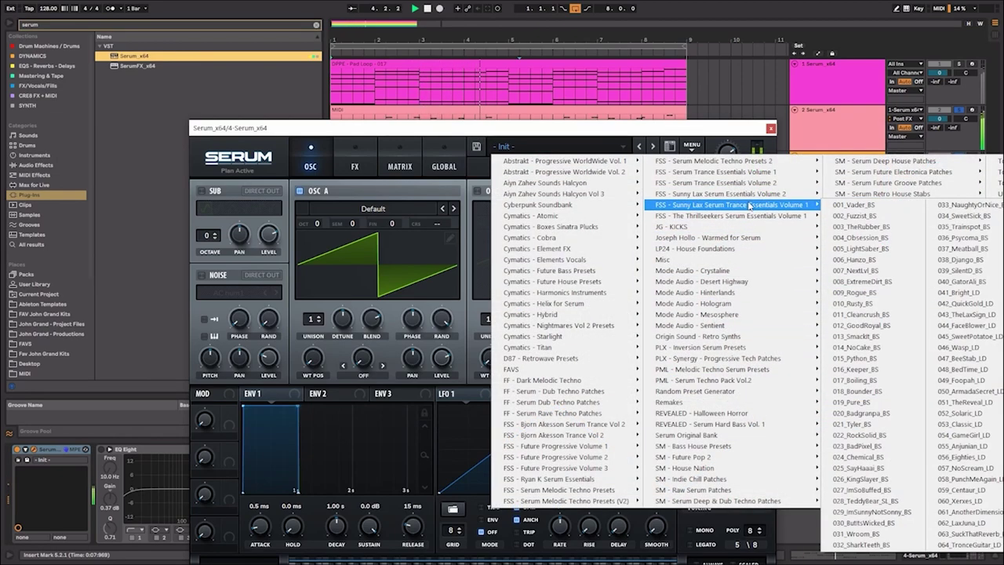
mouse_move(771, 182)
mouse_move(870, 240)
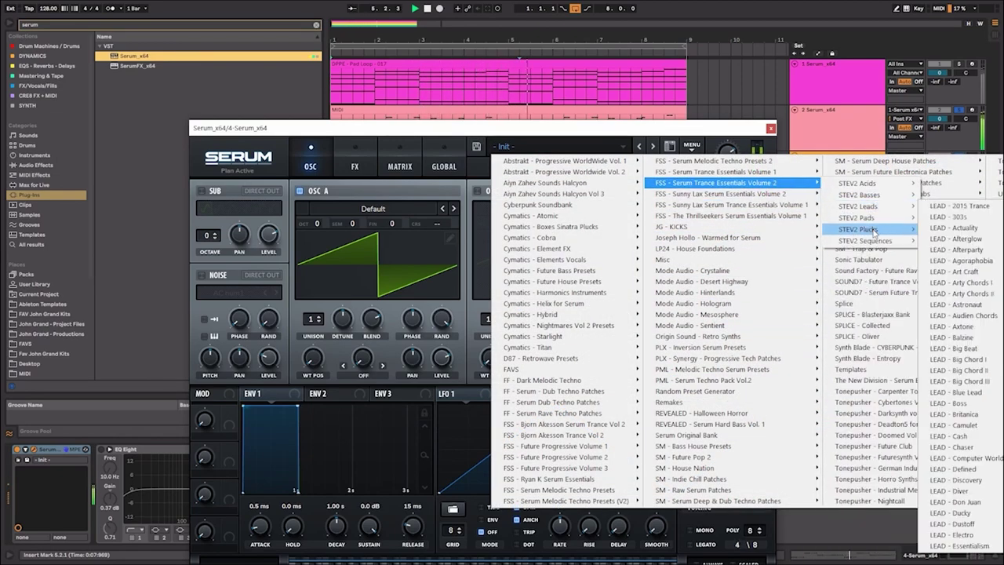
left_click(951, 327)
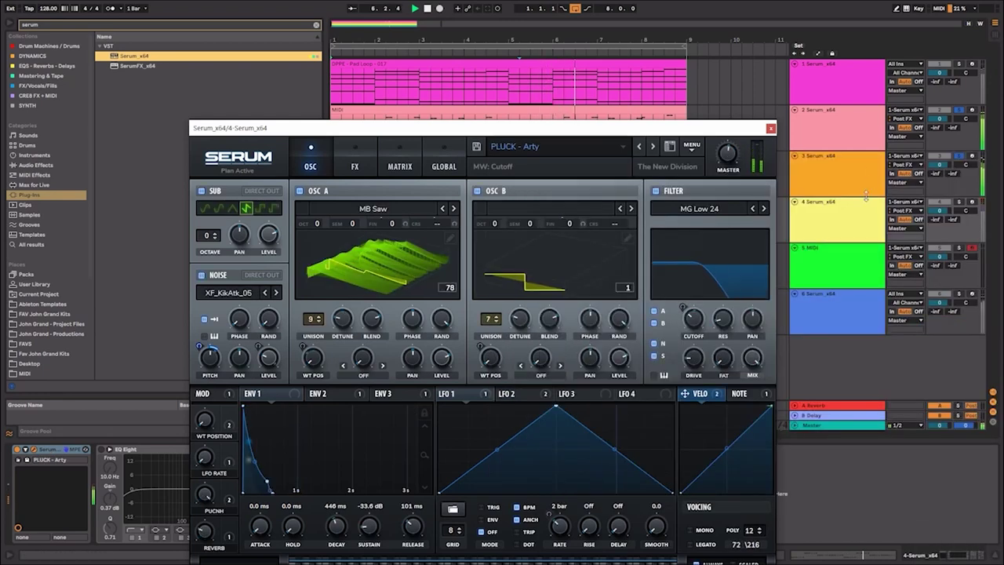
Step: Raise the filter cutoff and set OSC A octave to -1, leaving OSC B at 0
key("ctrl+alt+p")
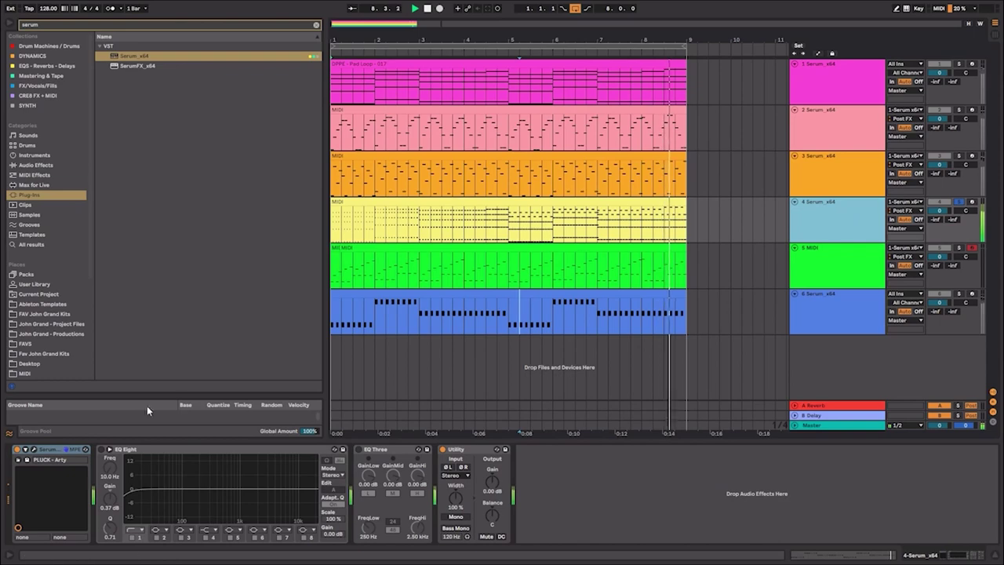
key("ctrl+alt+p")
left_click_drag(691, 318, 687, 276)
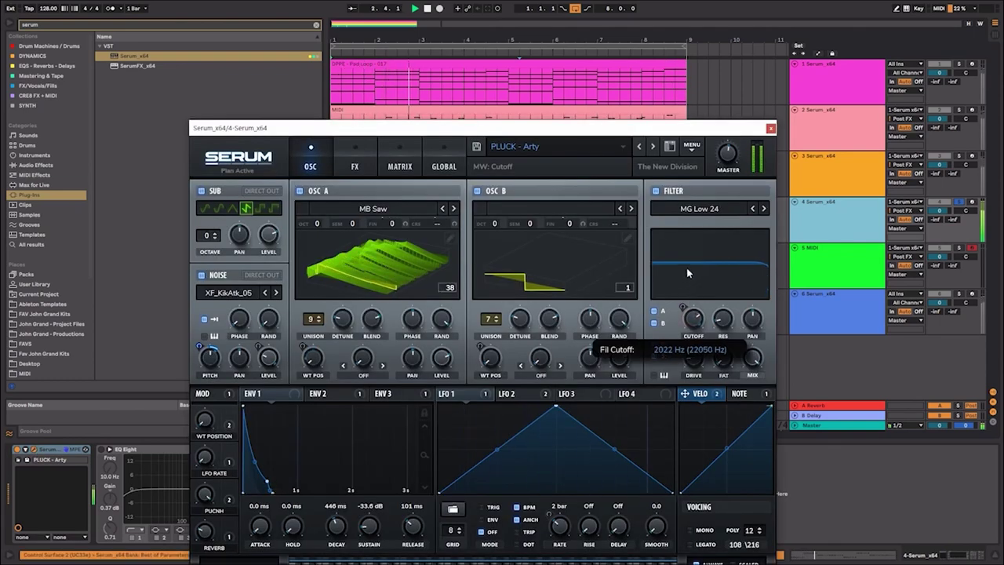
left_click_drag(316, 223, 316, 310)
left_click_drag(494, 224, 496, 241)
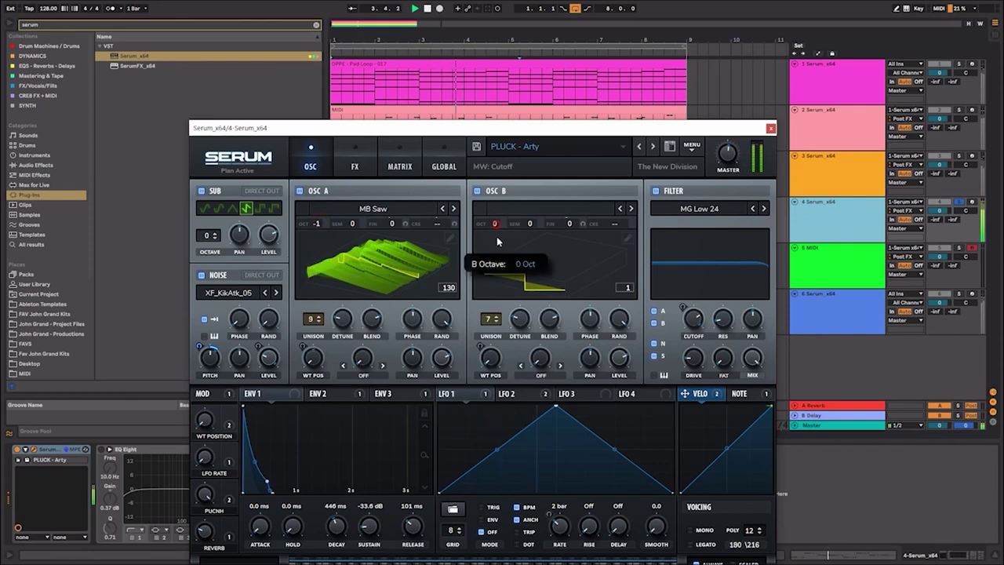
left_click(843, 250)
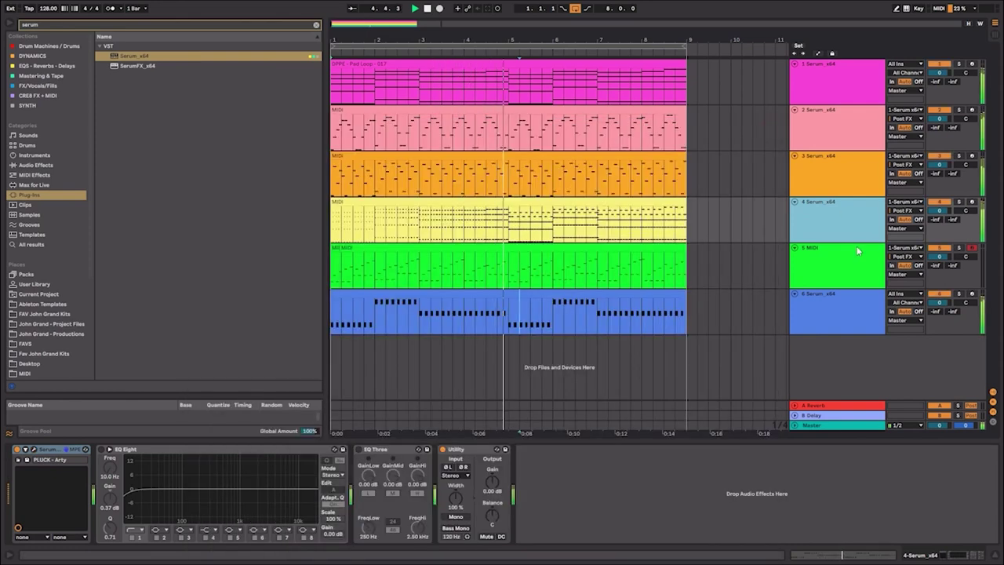
Step: Add Serum to track 5 with the Sunny Lax Essentials Vol 2 PLUCK - Fairy preset
left_click(240, 57)
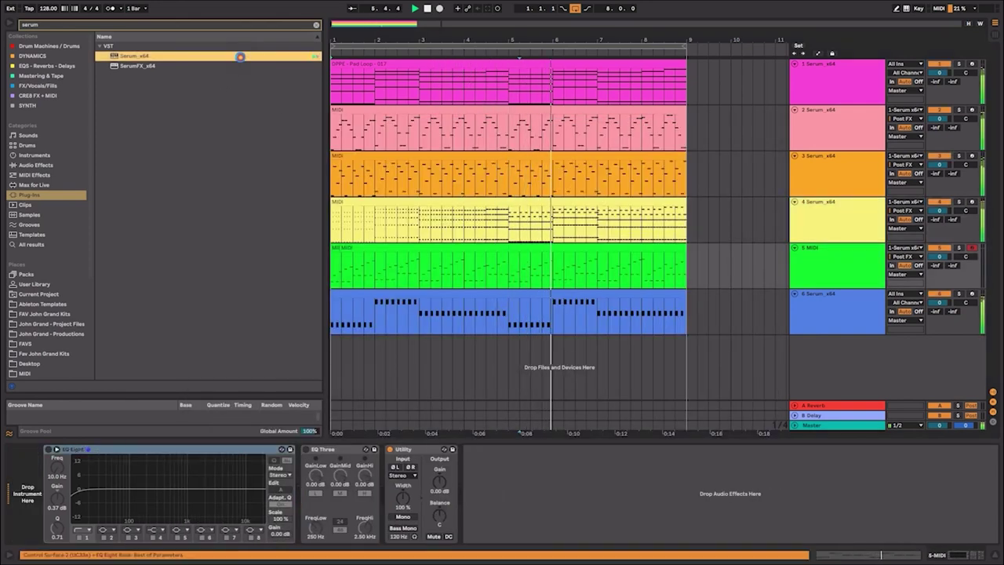
key("Return")
left_click(508, 162)
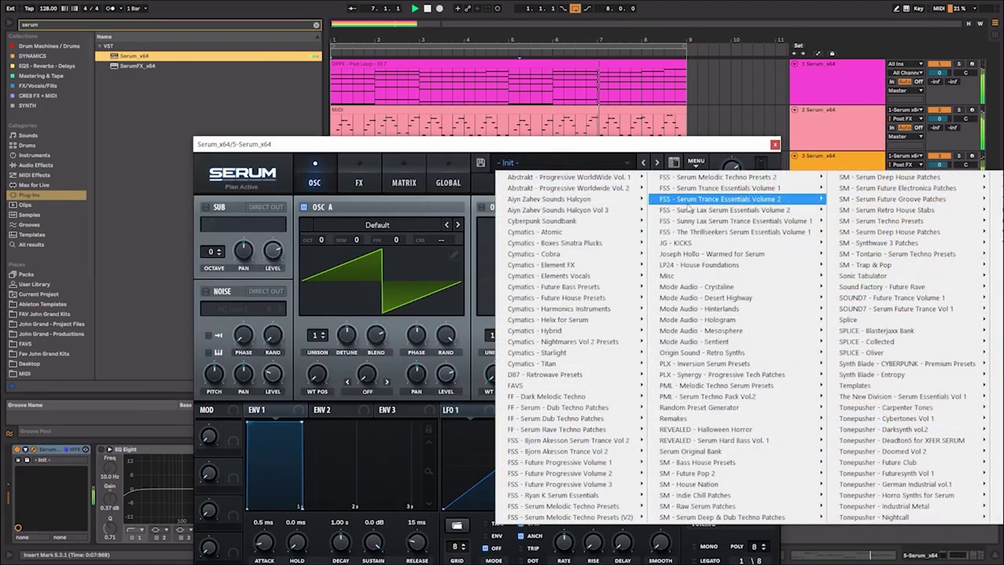
mouse_move(751, 221)
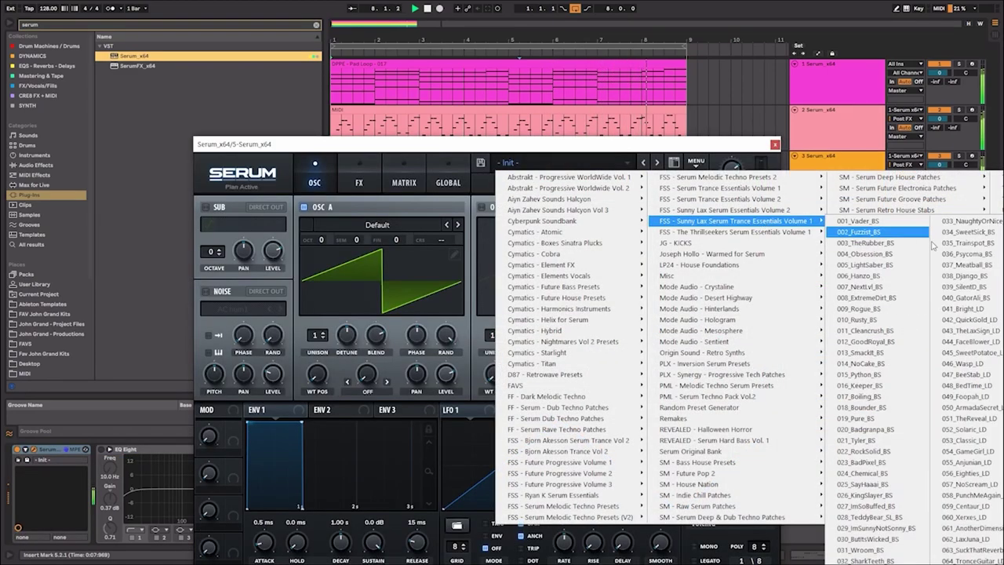
mouse_move(730, 210)
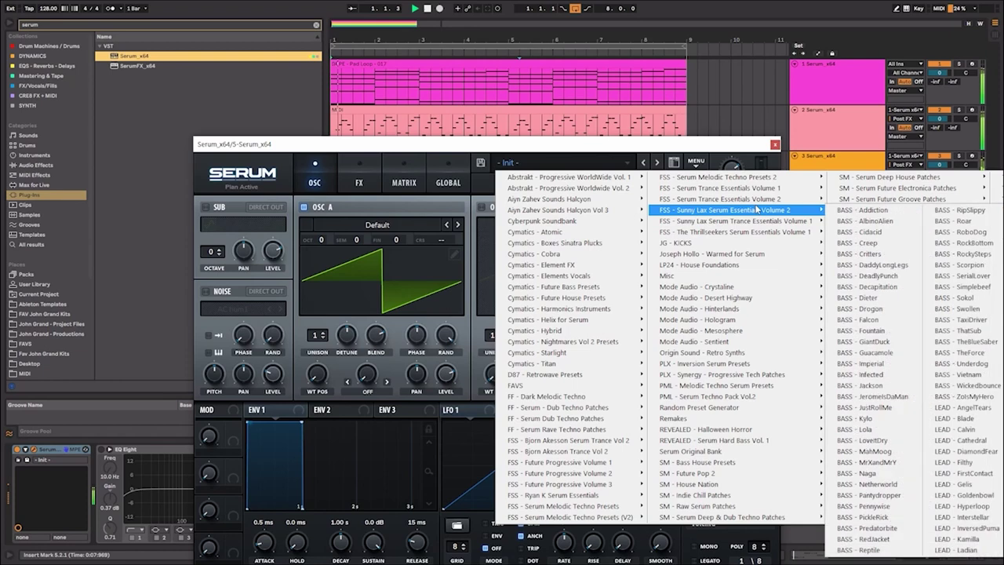
left_click(866, 178)
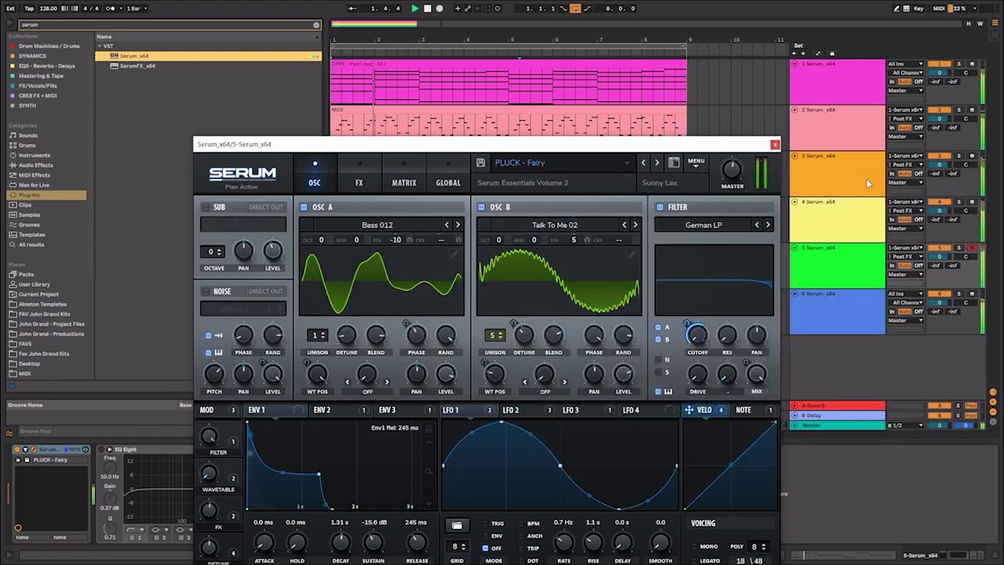
left_click(775, 144)
Step: Zoom out and duplicate all six tracks' clips to fill bars 9–17
left_click(826, 252)
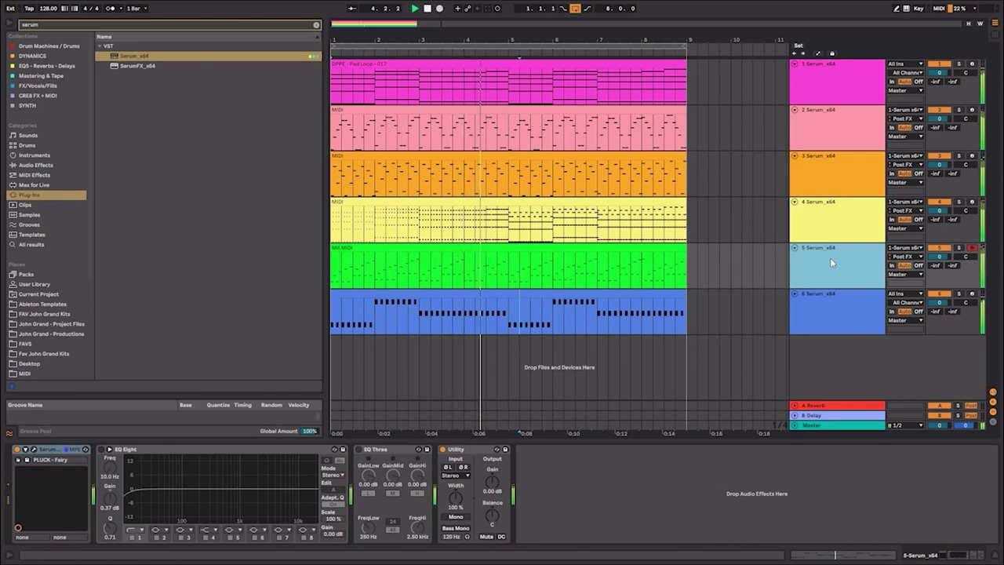
left_click(823, 300)
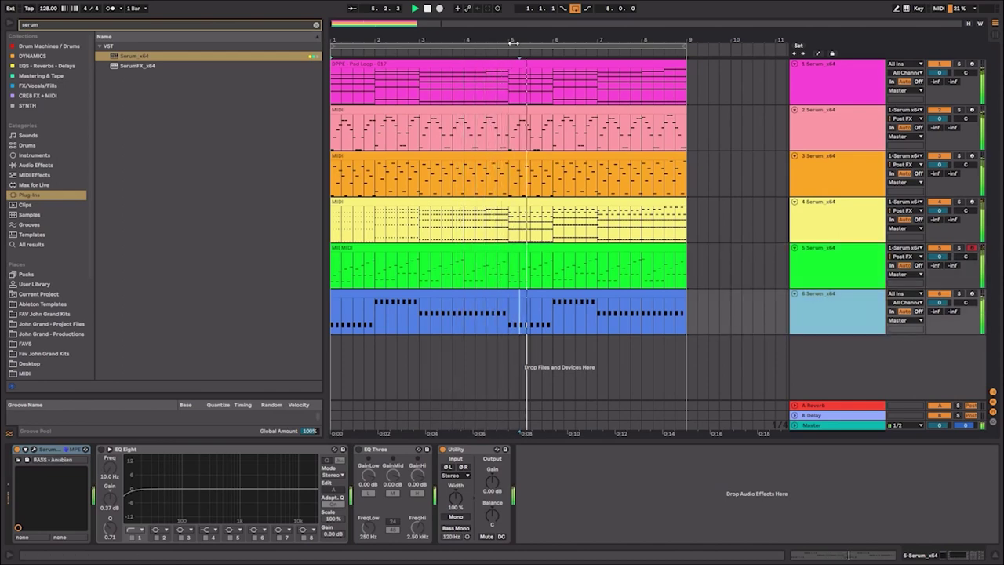
key("minus")
key("ctrl+a")
key("ctrl+d")
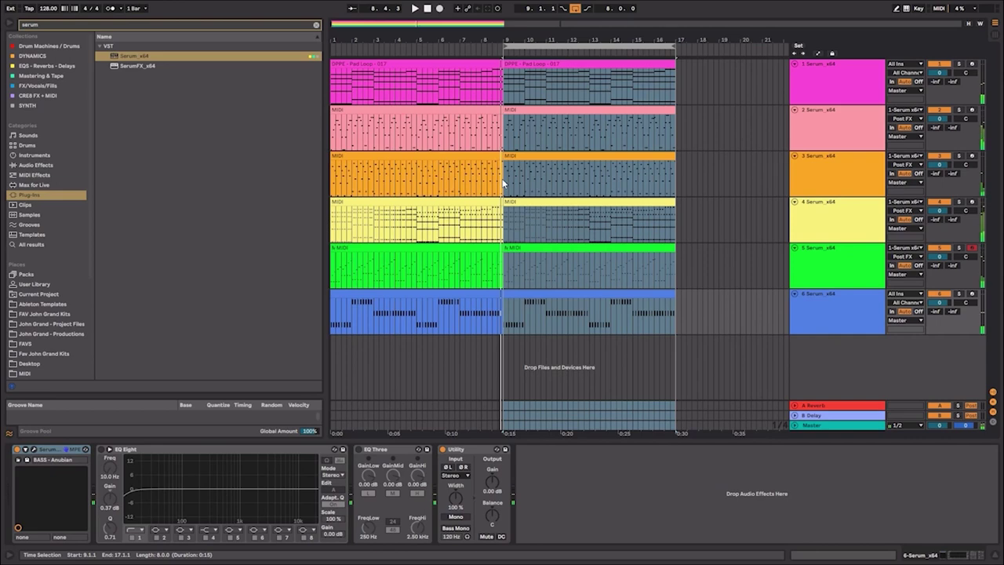
Step: Undo the duplicated bars 9–17 and clear the time selection past bar 9
left_click(817, 100)
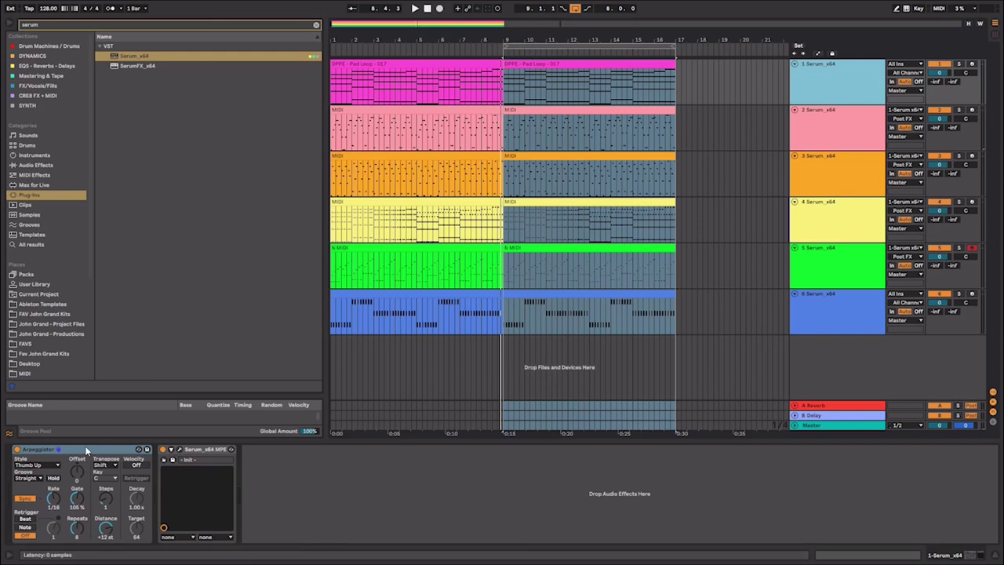
key("ctrl+z")
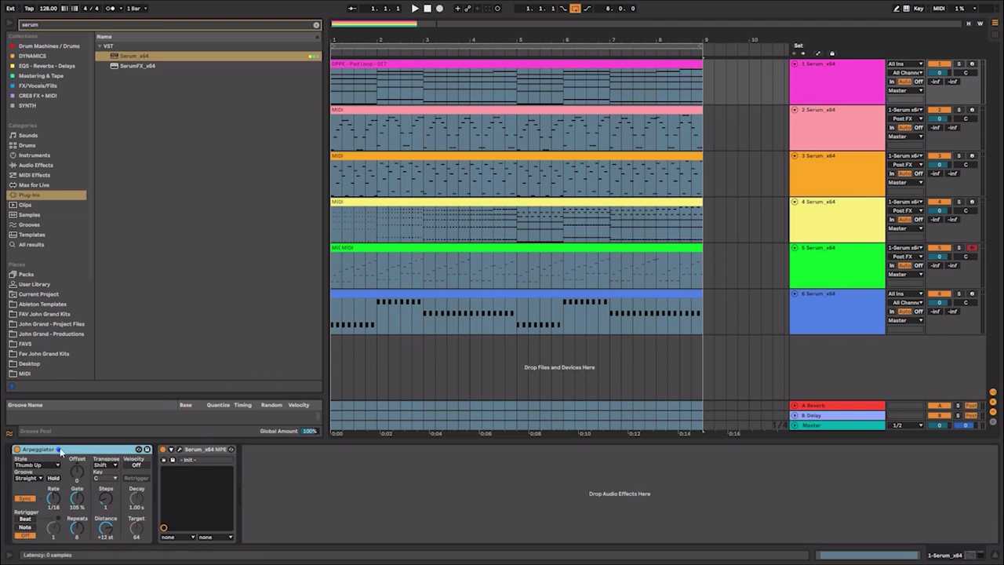
left_click(811, 146)
left_click(716, 187)
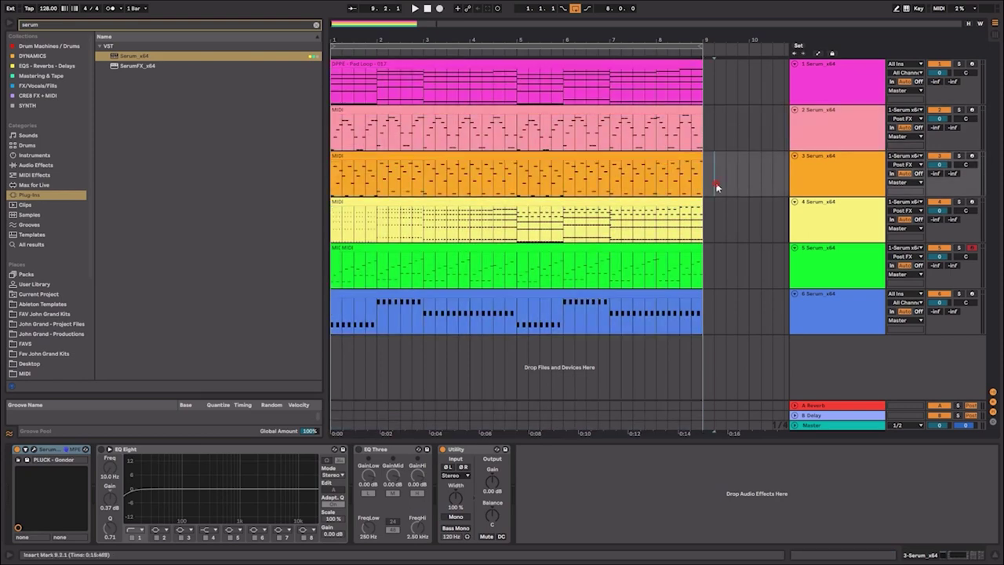
Step: Check each track's Serum preset: Fairy, bass, Arty, Gondor and Gemini
left_click(582, 206)
left_click(577, 267)
left_click(572, 297)
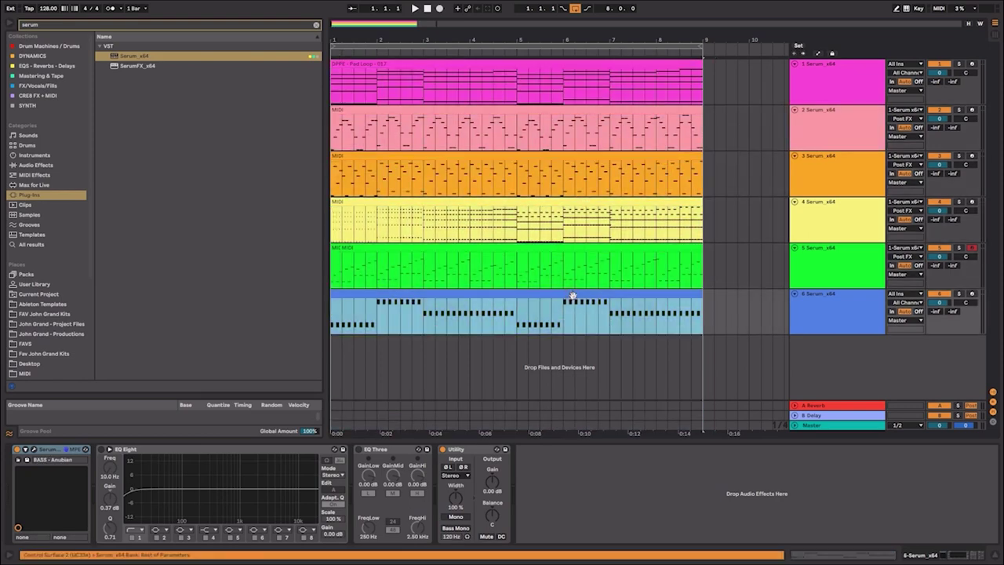
left_click(564, 246)
left_click(504, 294)
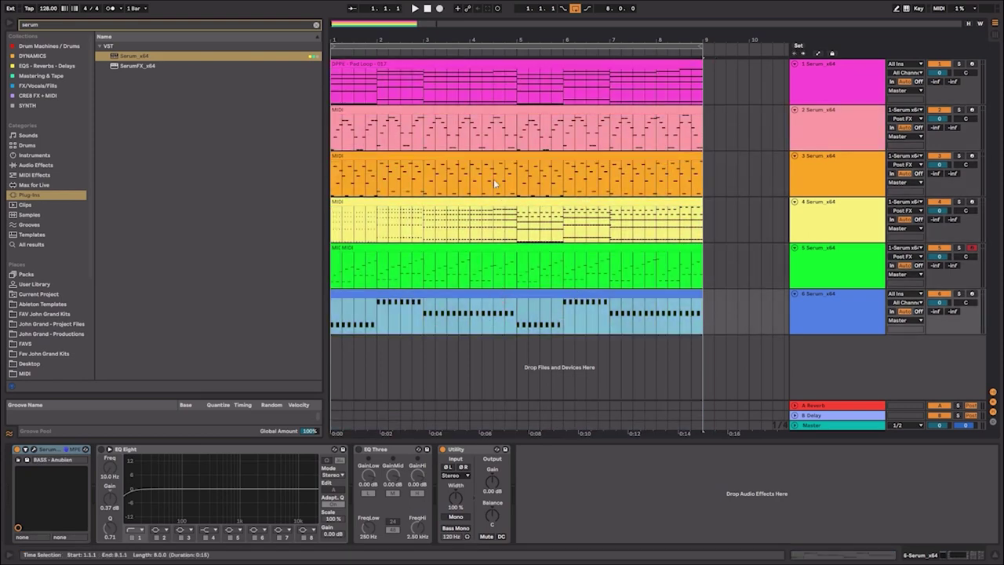
left_click(480, 201)
left_click(476, 156)
left_click(478, 109)
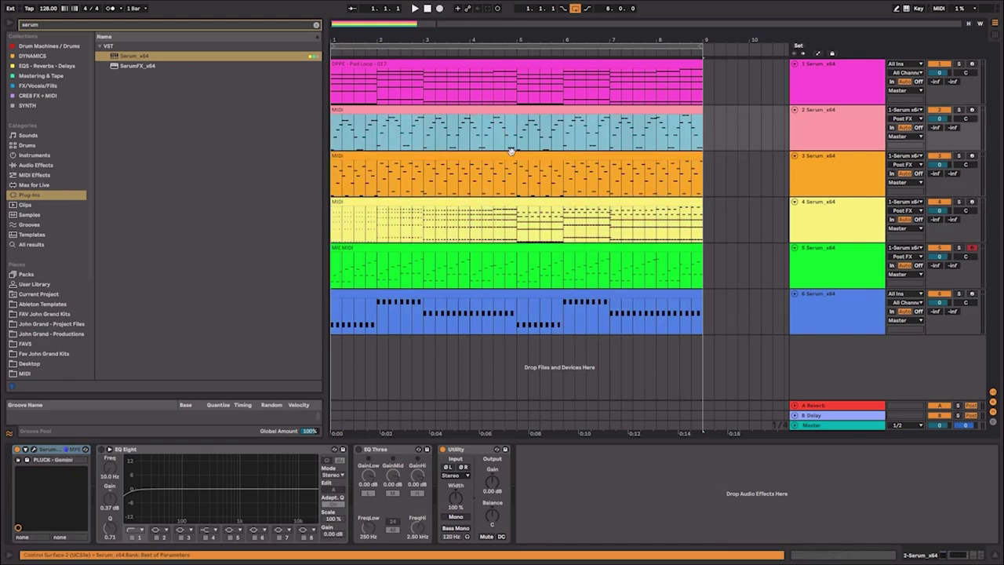